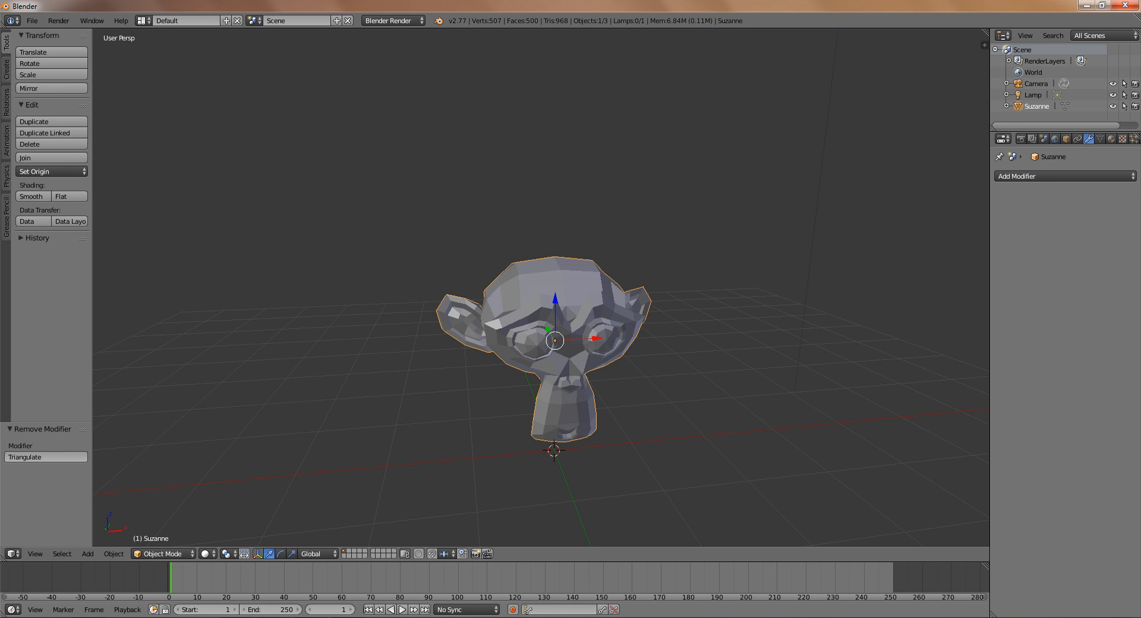
Enter Edit Mode on the Suzanne mesh.
left_click(1042, 175)
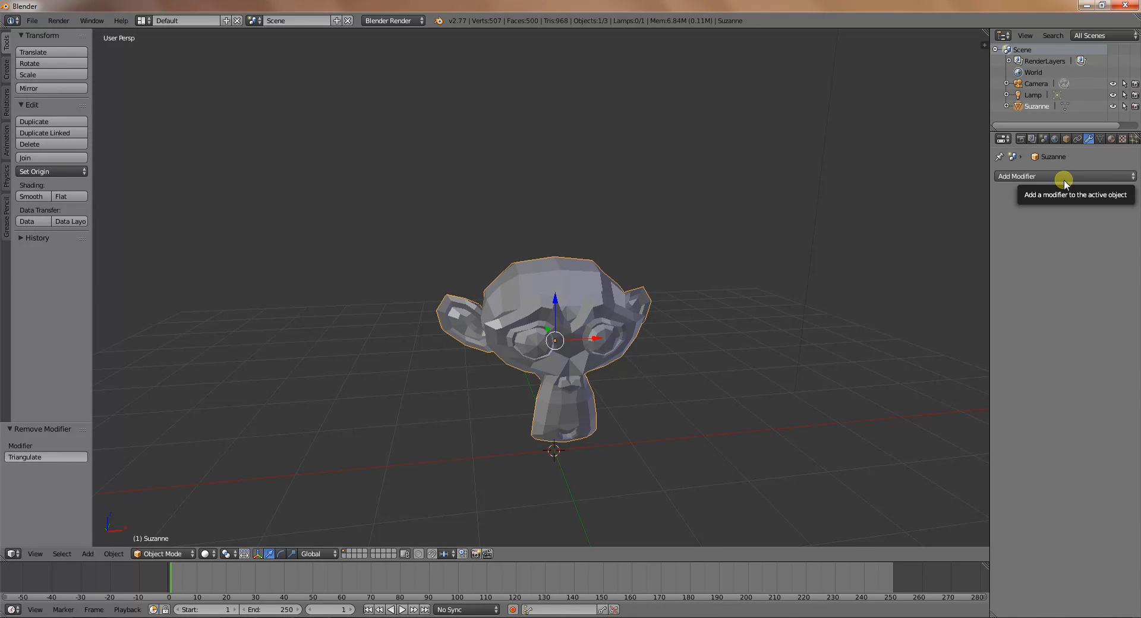
middle_click_drag(599, 299, 607, 326)
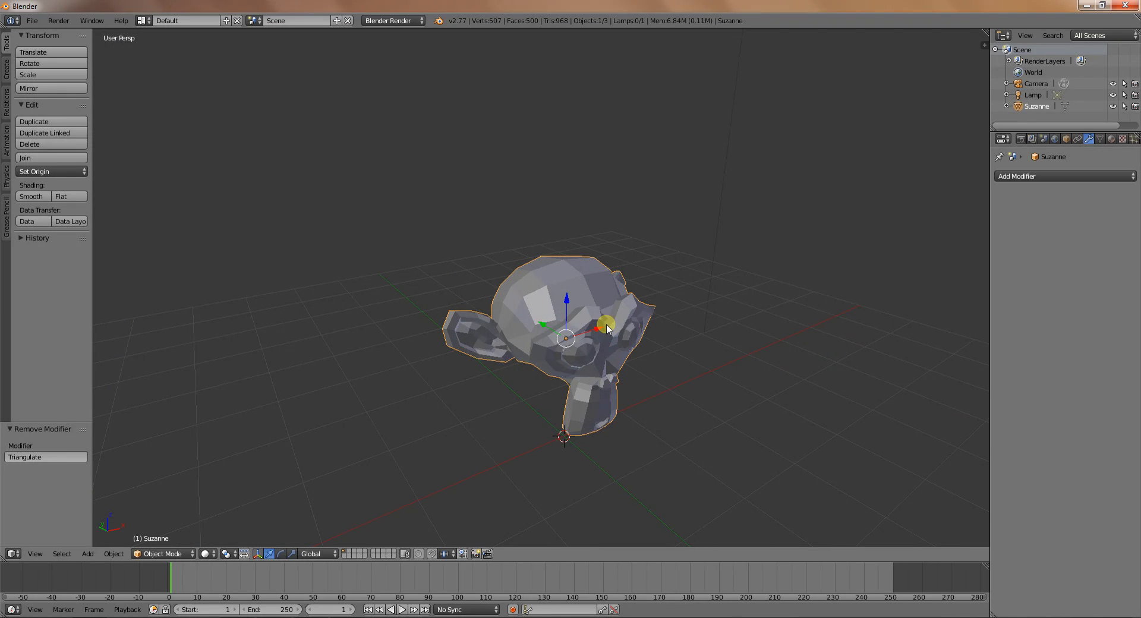
key("Tab")
scroll(594, 318, "up", 2)
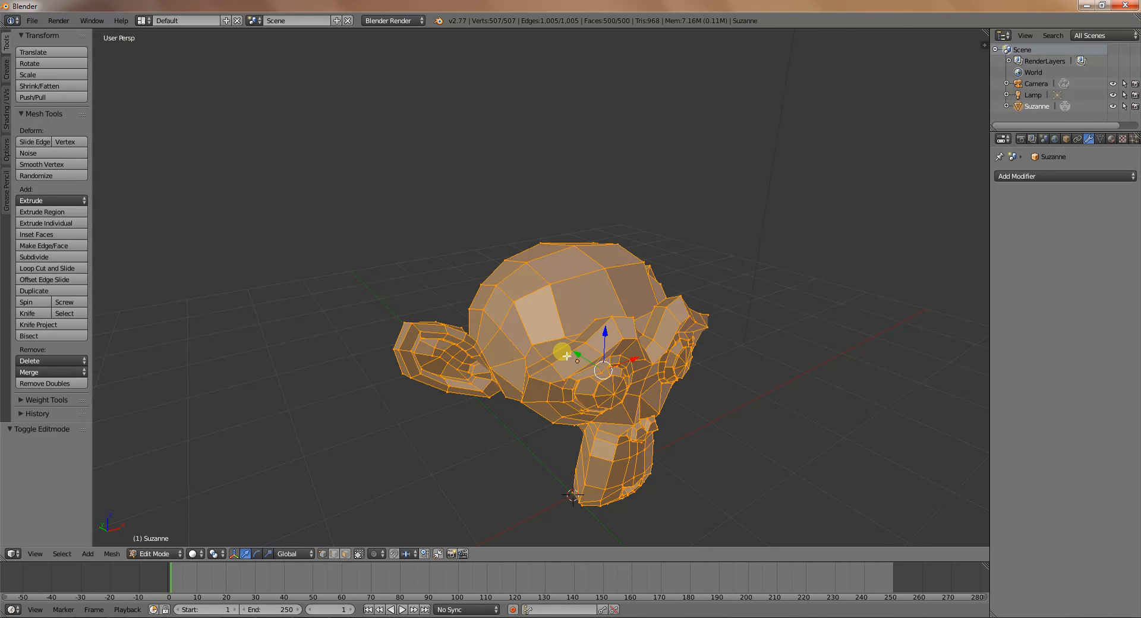
key("n")
scroll(932, 501, "down", 10)
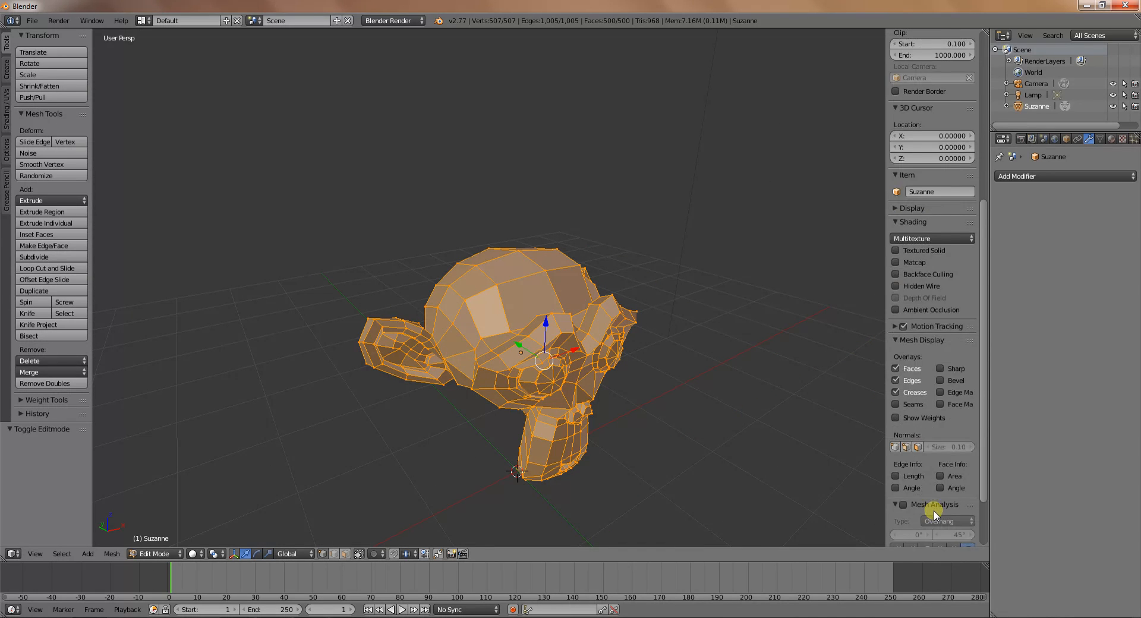
scroll(935, 515, "down", 3)
left_click(937, 538)
key("n")
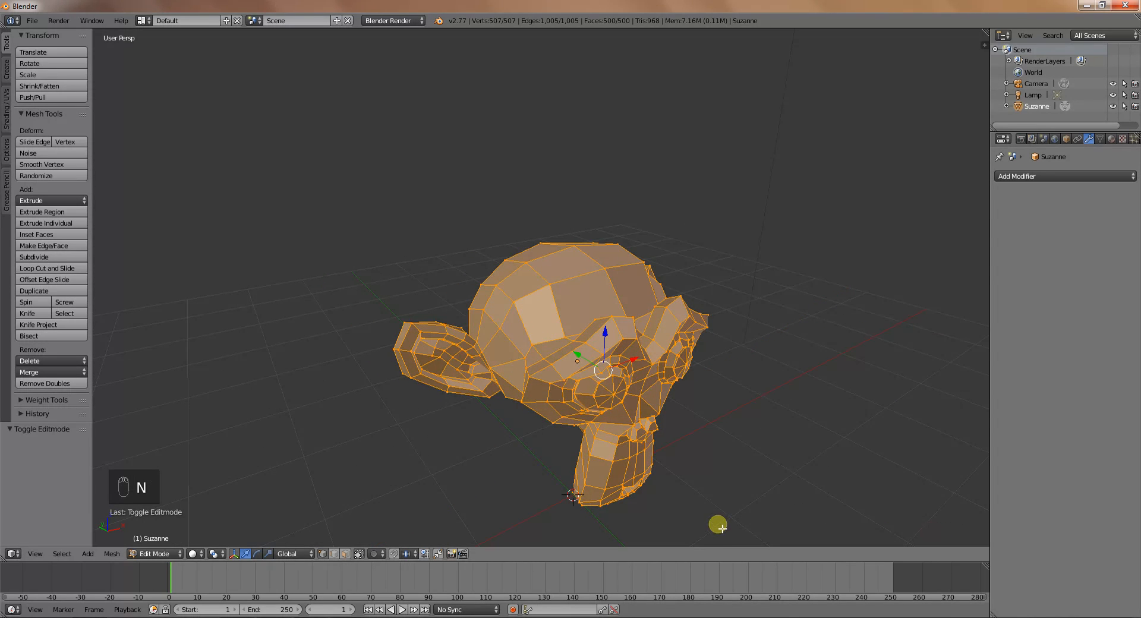
Try to triangulate all of Suzanne's faces directly in the mesh, and undo it.
key("ctrl+t")
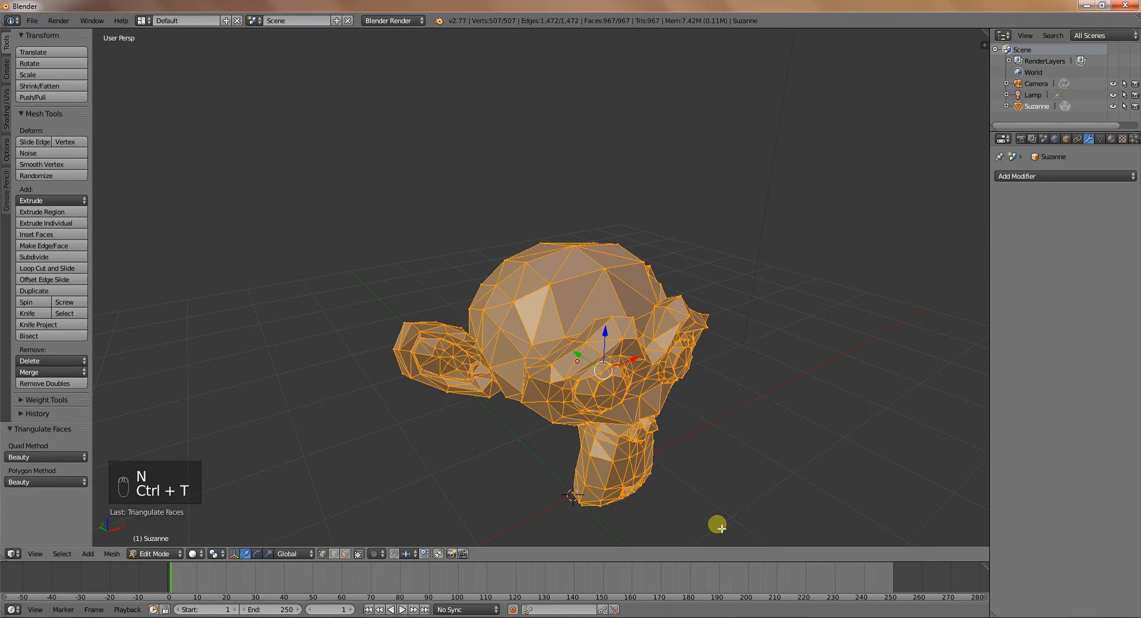
key("ctrl+t")
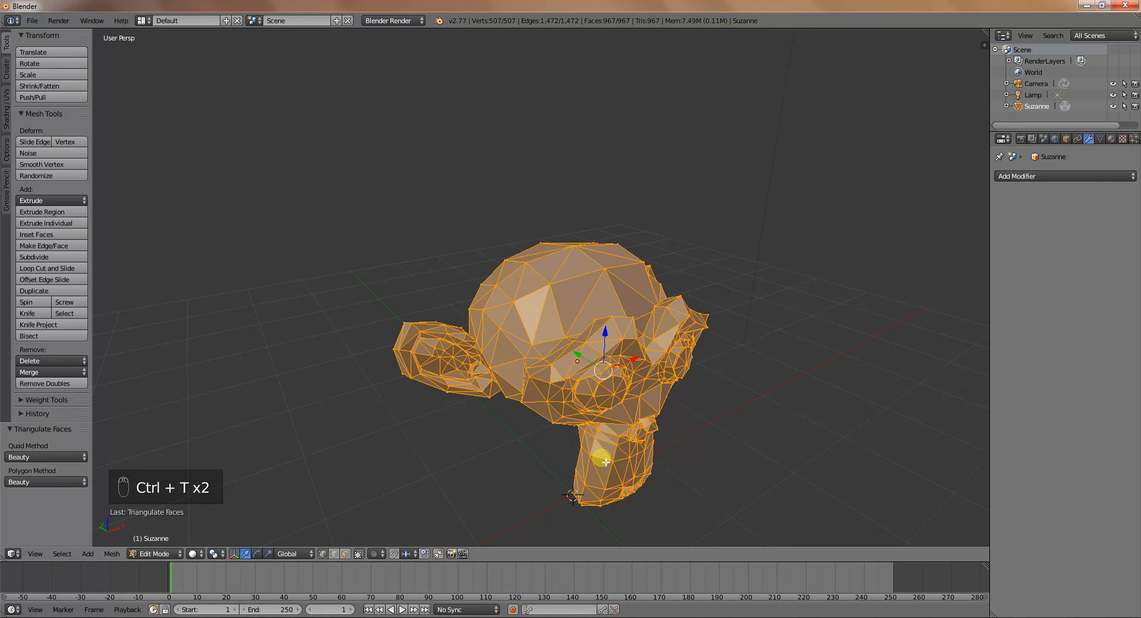
key("ctrl+z")
key("ctrl+z")
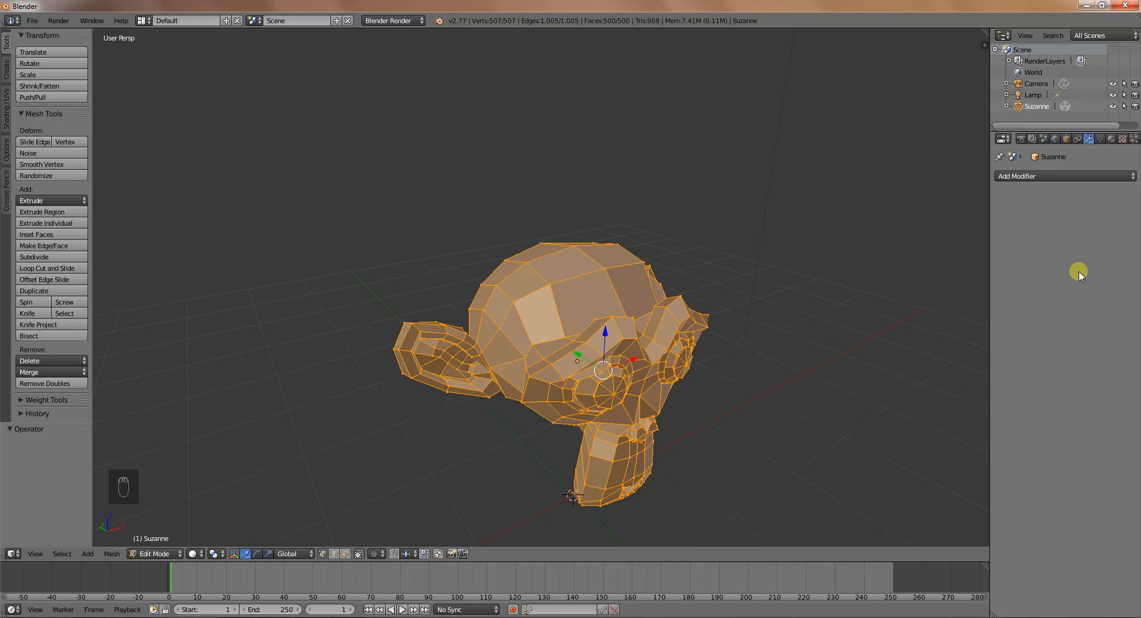
Add a Triangulate modifier to Suzanne, view its effect on the mesh, and remove the modifier.
left_click(1049, 176)
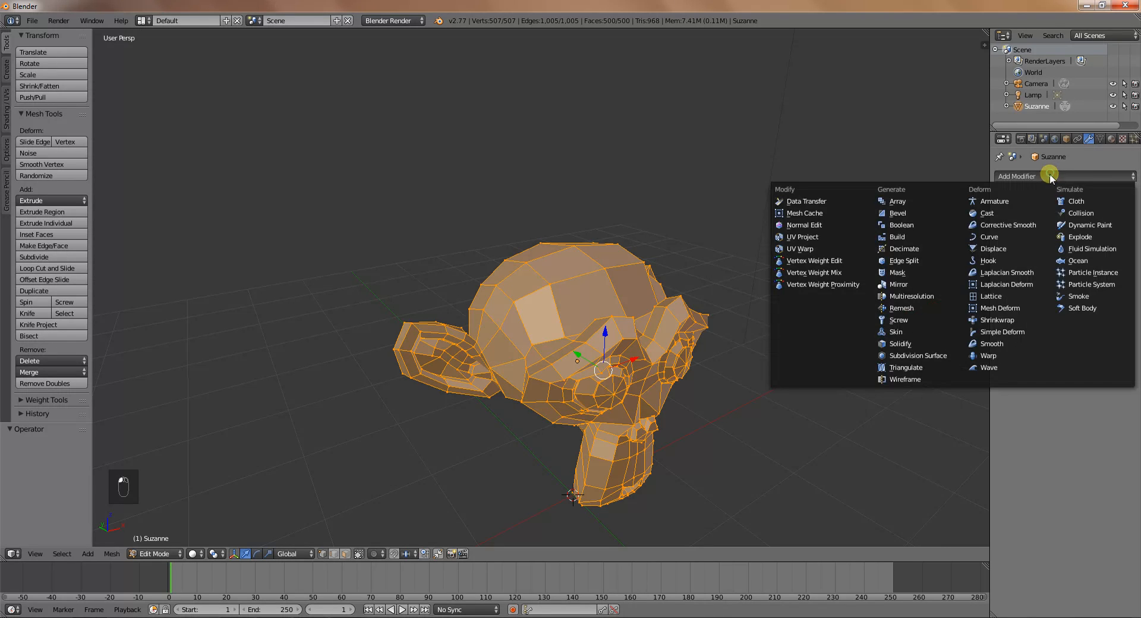
left_click(950, 369)
middle_click_drag(557, 393, 622, 334)
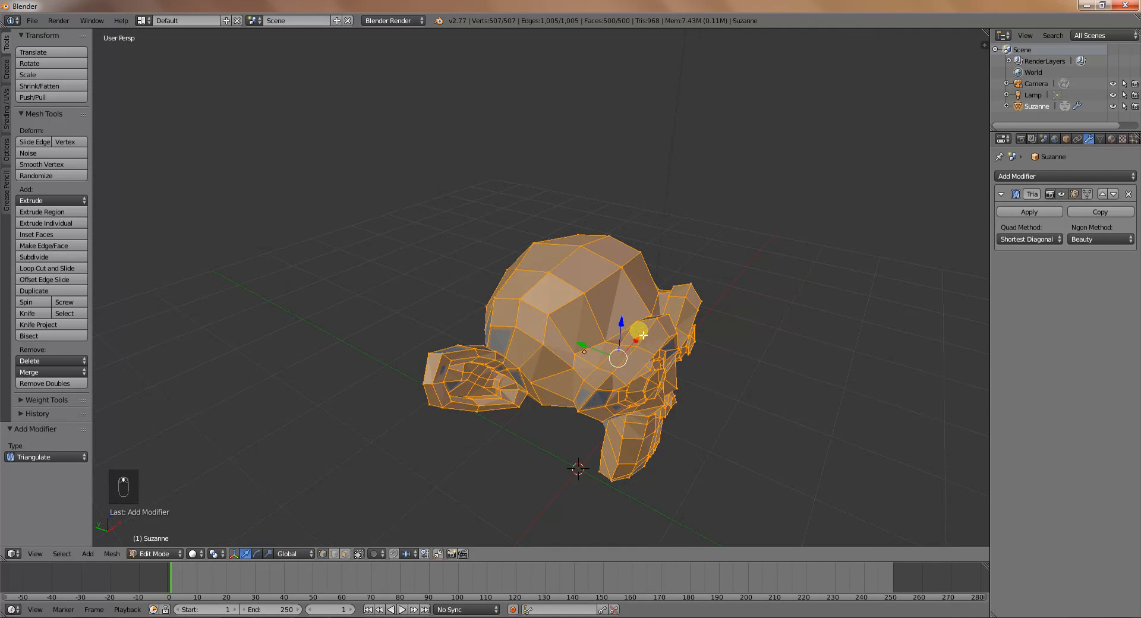
left_click(1129, 195)
Add a Triangulate modifier to Suzanne again and apply it in Object Mode.
left_click(1103, 175)
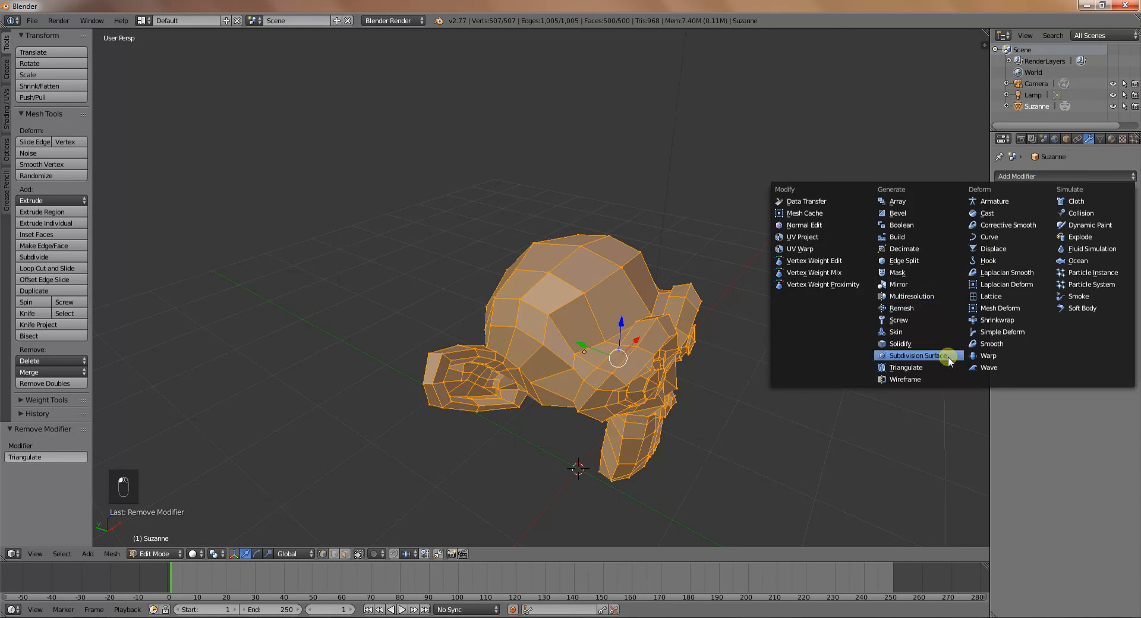
left_click(927, 368)
left_click(1004, 213)
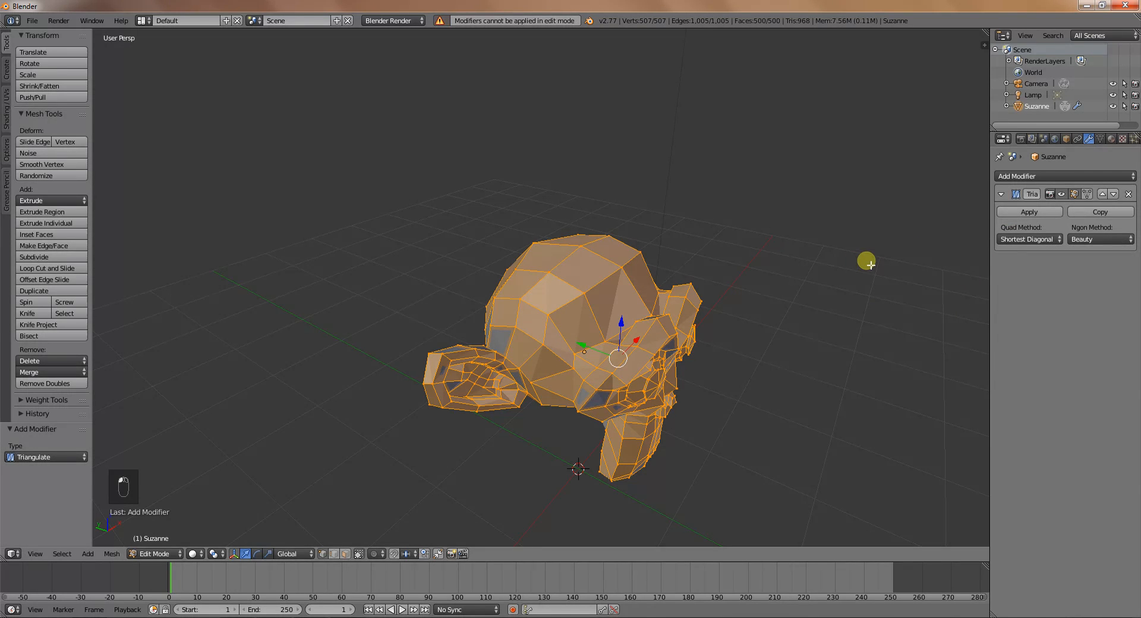
key("Tab")
left_click(1043, 212)
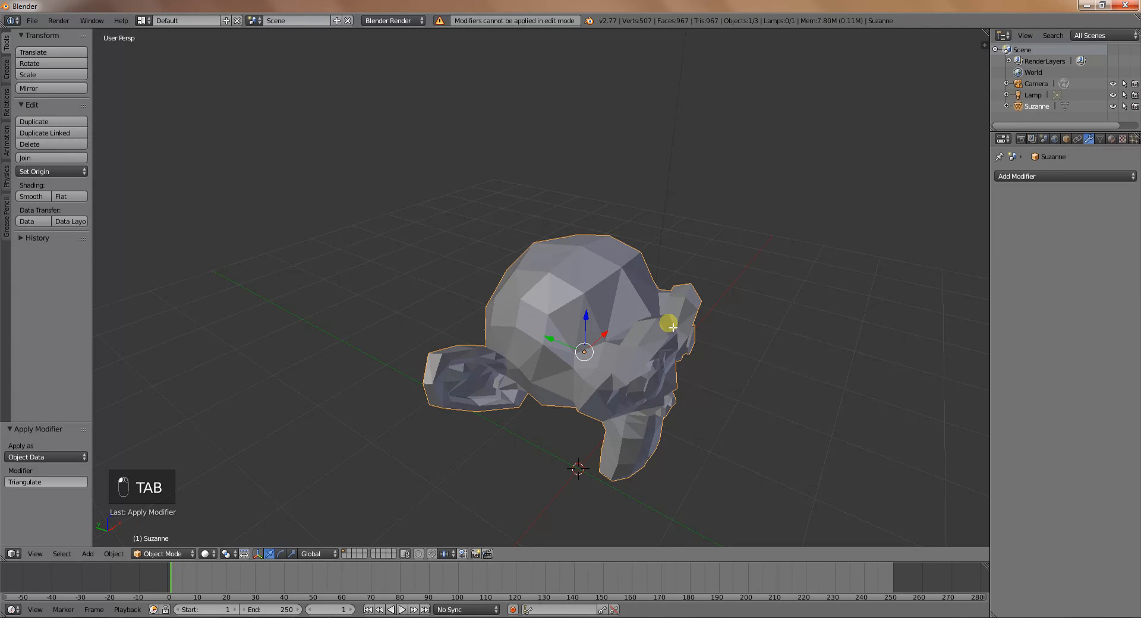
Inspect Suzanne's triangulated mesh in Edit Mode and undo the application of the Triangulate modifier.
key("Tab")
middle_click_drag(723, 331, 648, 322)
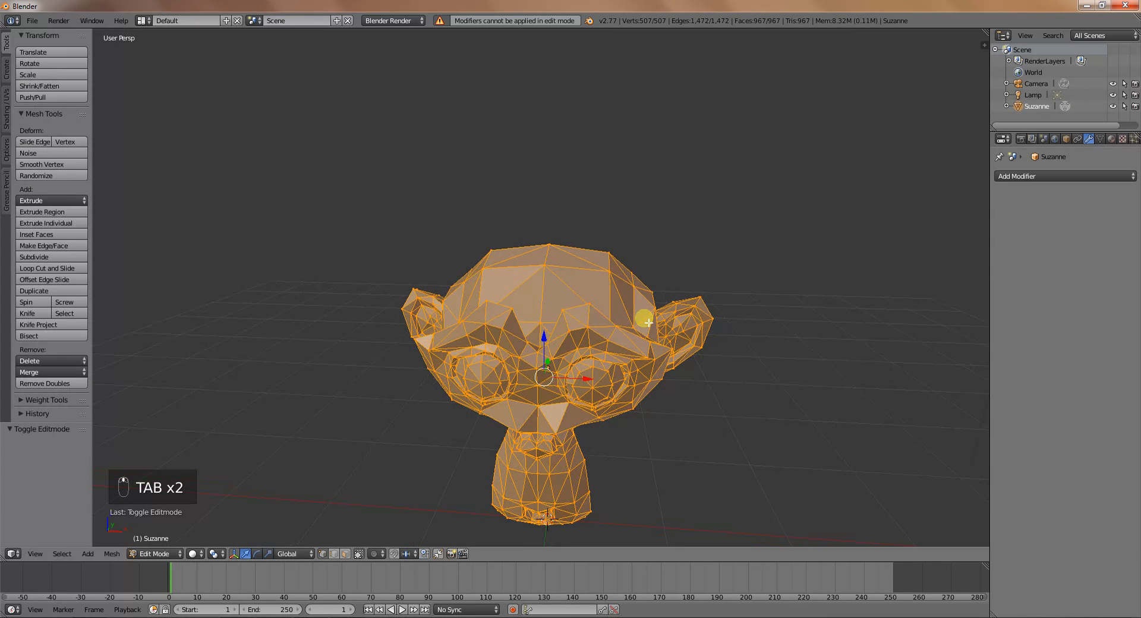
key("Tab")
key("Tab")
key("ctrl+z")
key("ctrl+z")
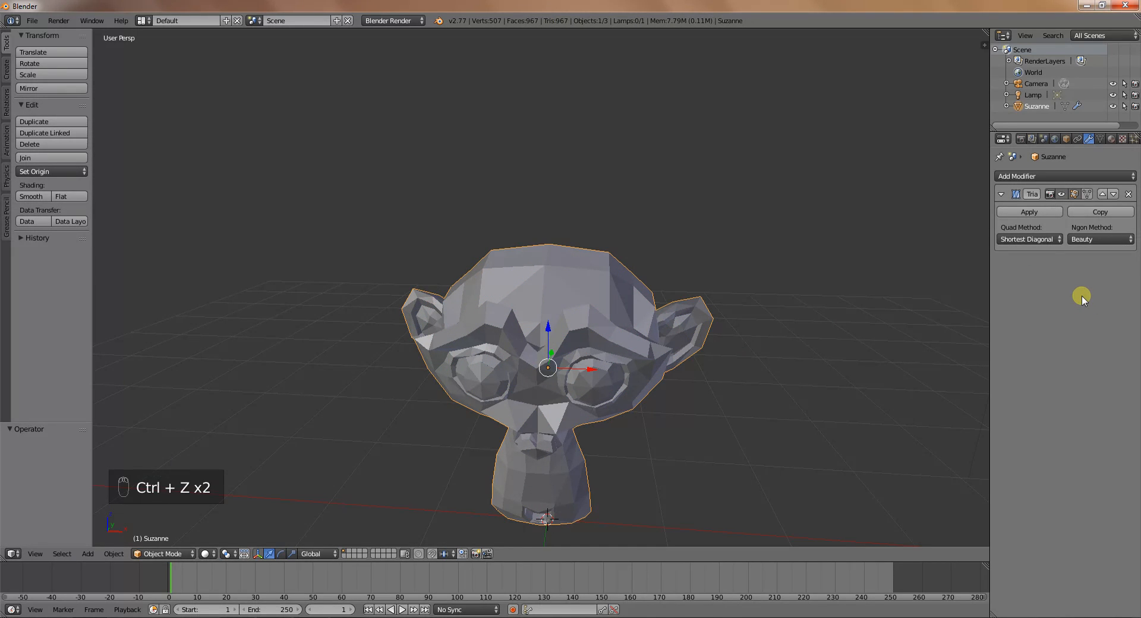
Set the Triangulate modifier's quad method to Beauty, check the mesh in Edit Mode, and remove the modifier.
left_click(1036, 239)
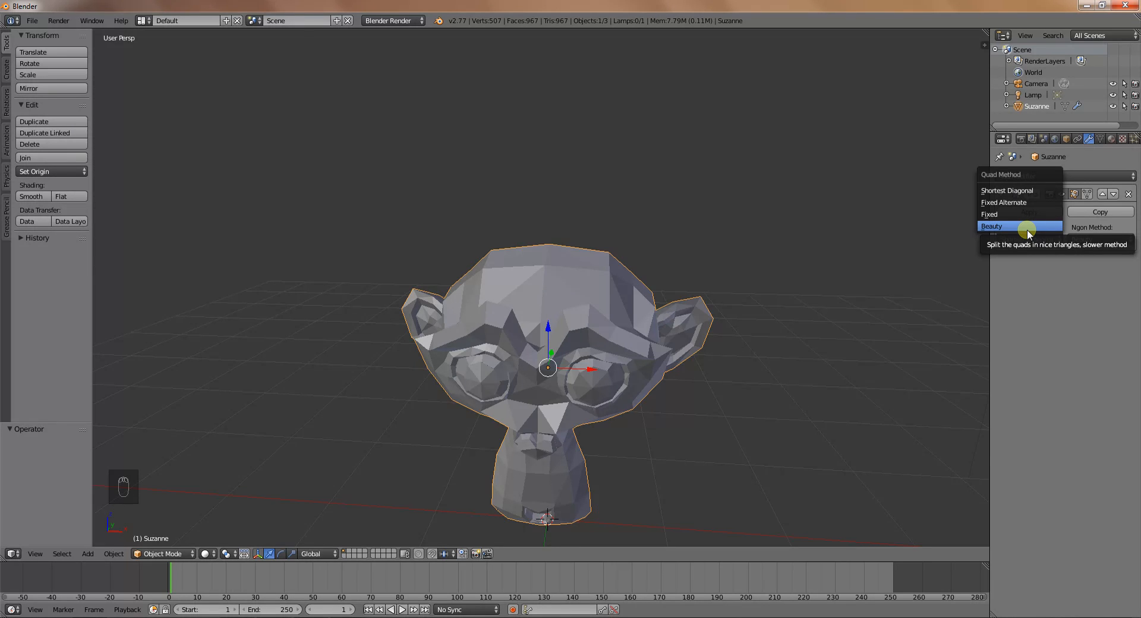
left_click(1027, 228)
middle_click_drag(544, 382, 562, 403)
key("Tab")
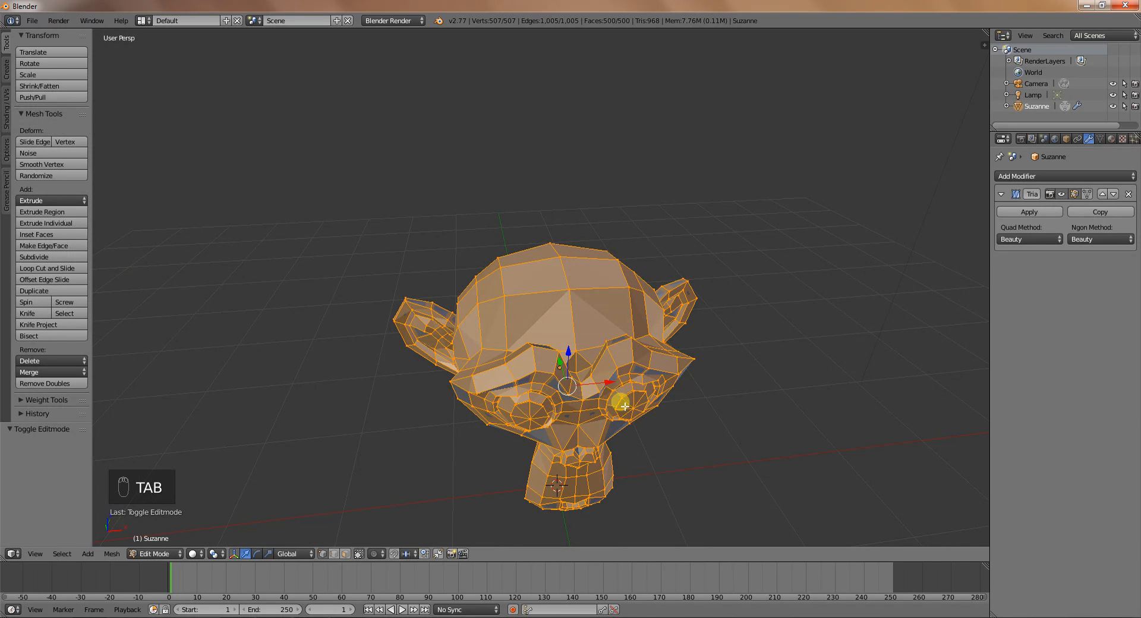
key("Tab")
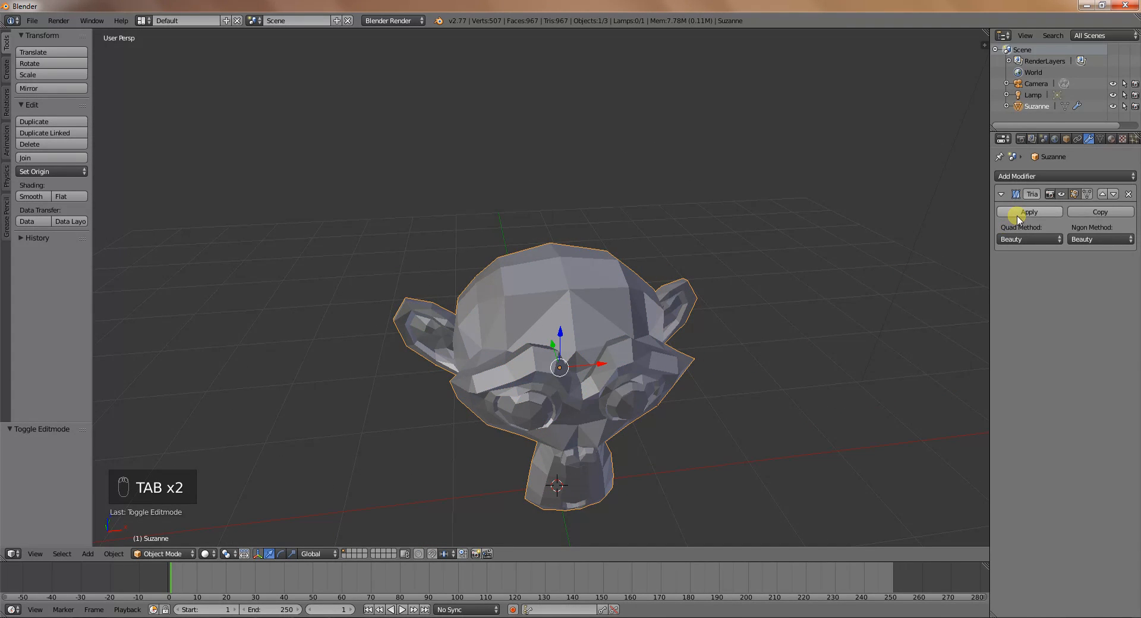
left_click(1129, 194)
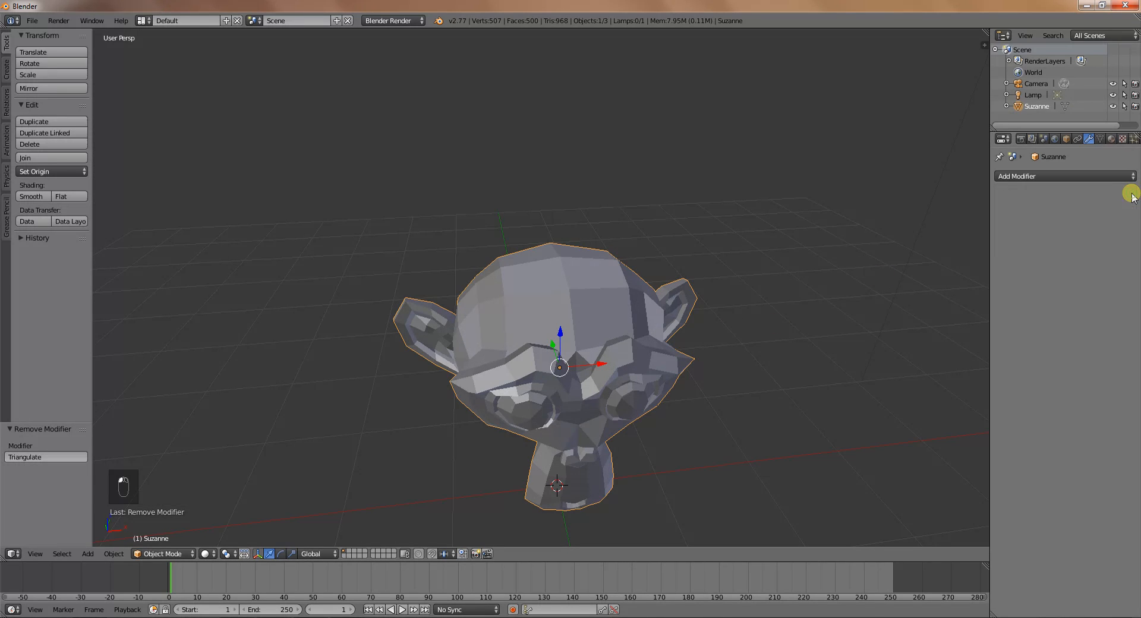
Add a new Triangulate modifier to Suzanne with quad method Shortest Diagonal and ngon method Beauty.
left_click(1079, 177)
left_click(900, 368)
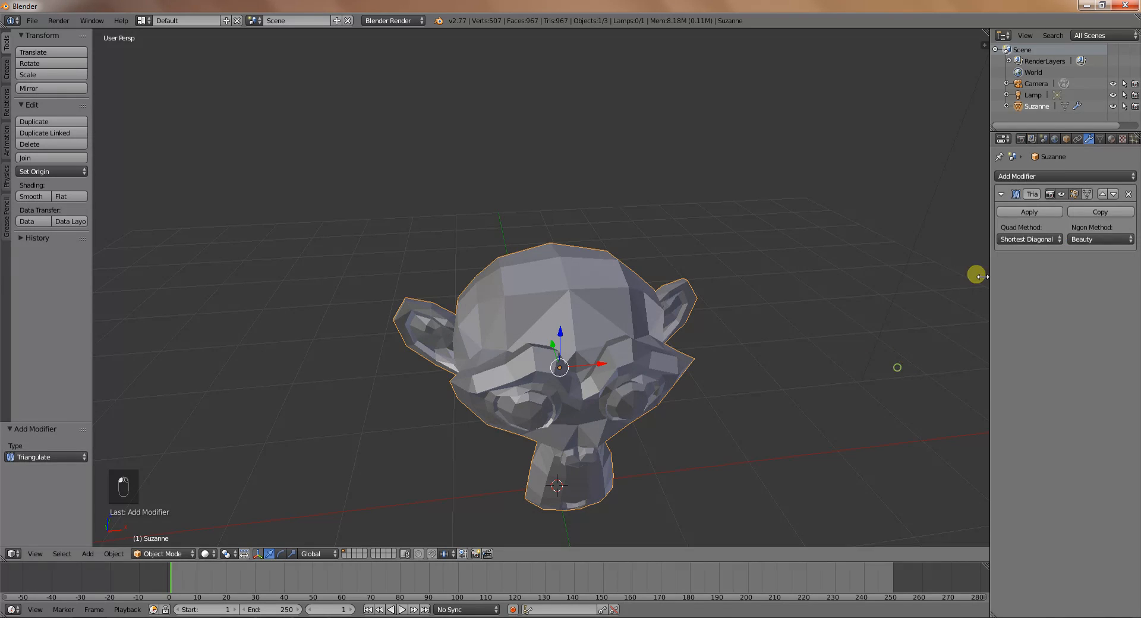
left_click(1037, 239)
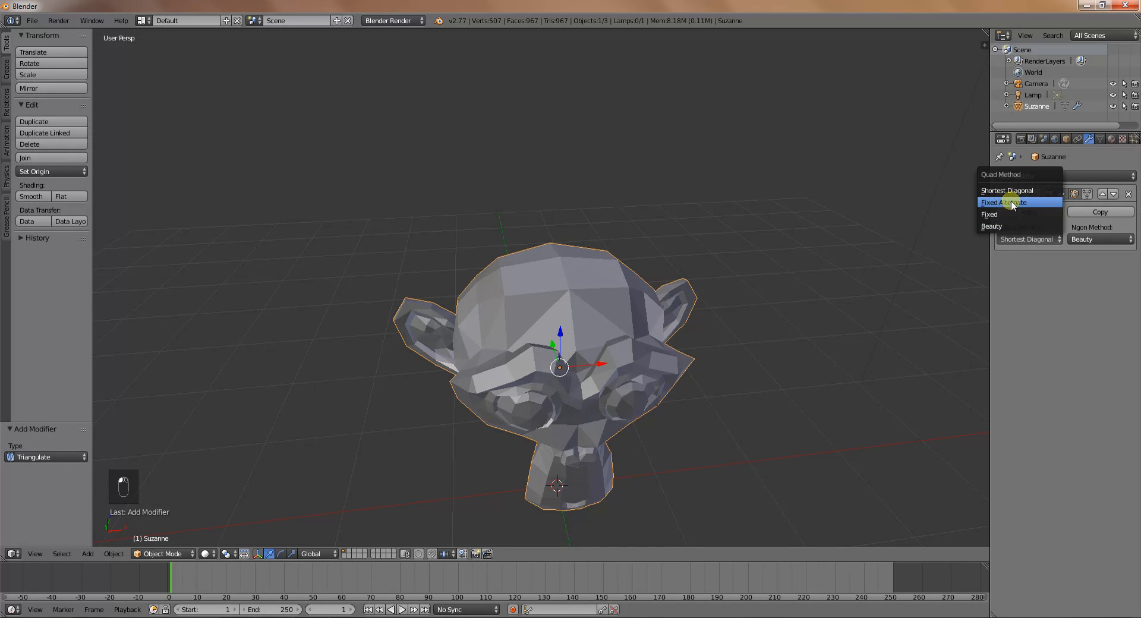
left_click(1078, 239)
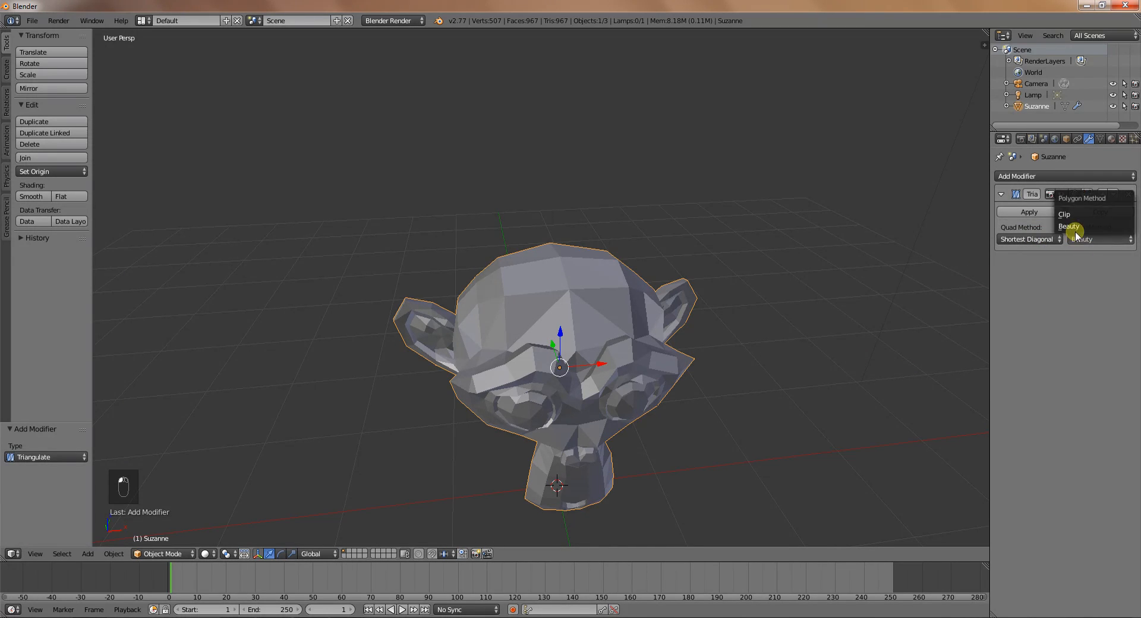
left_click(1070, 227)
Move Suzanne freehand by about -0.11 in X and 0.015 in Y.
scroll(612, 388, "down", 4)
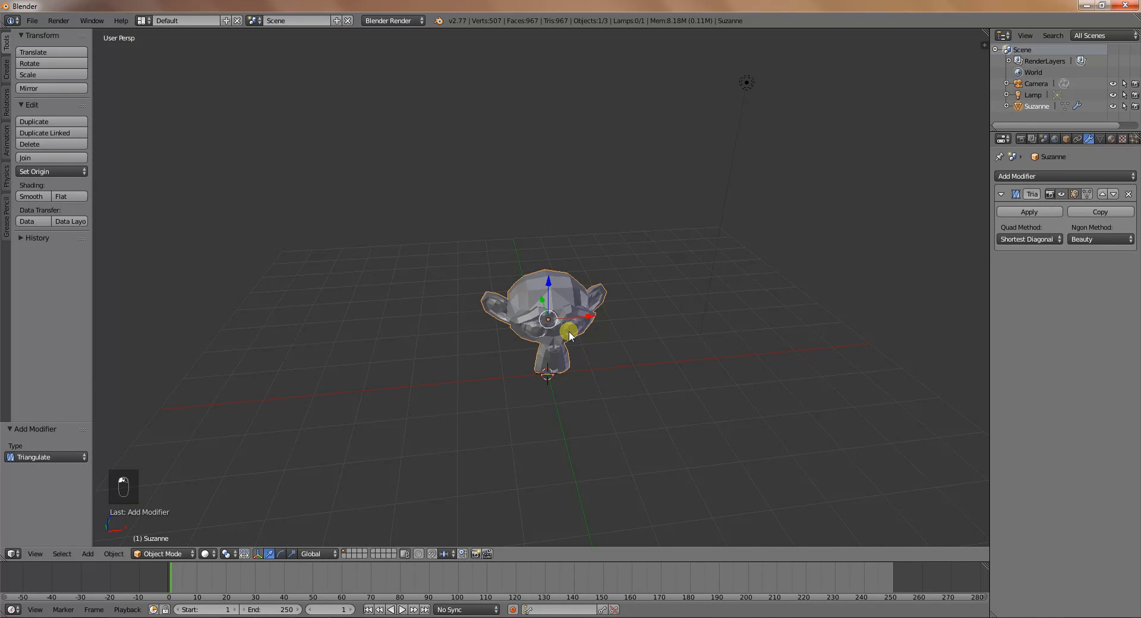
key("g")
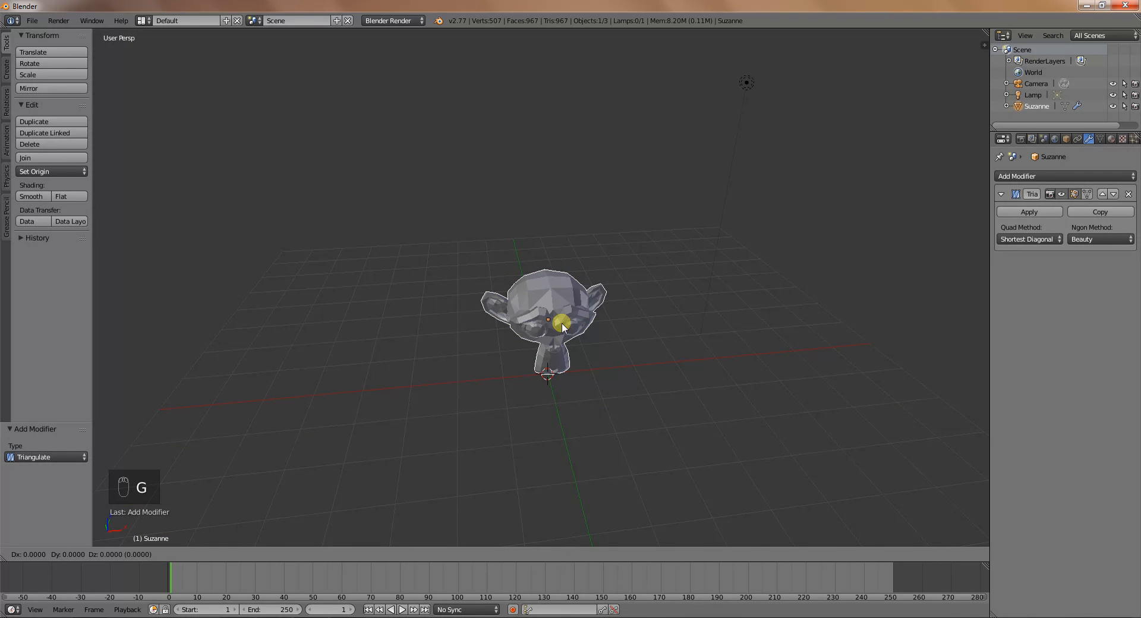
left_click(505, 326)
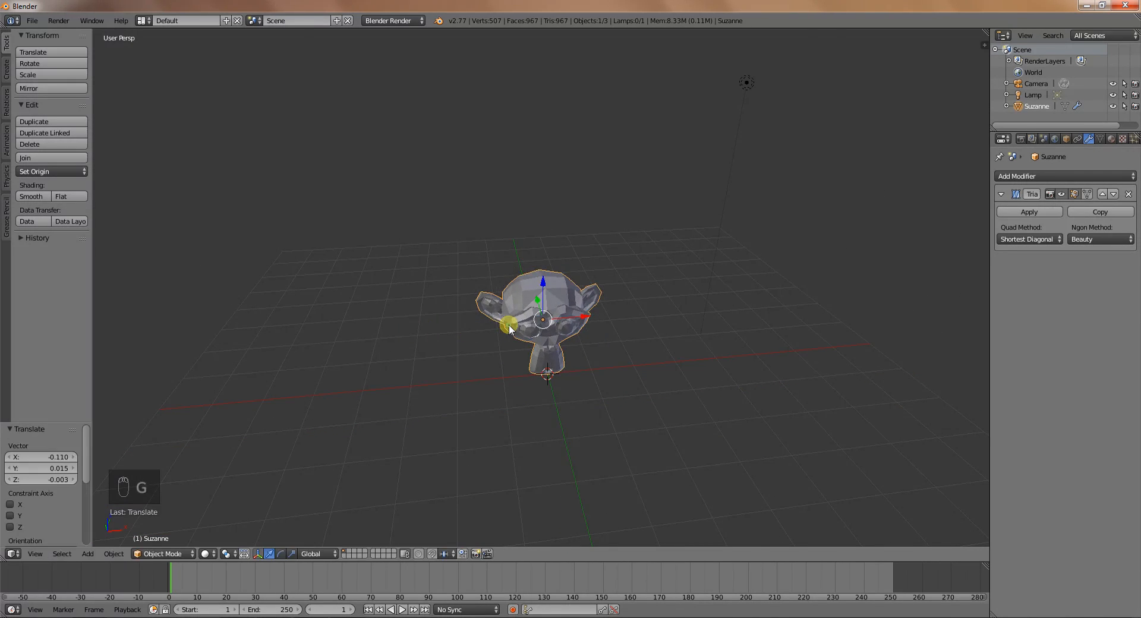
Add an Array modifier that makes a row of six Suzanne heads and apply it.
left_click(1061, 176)
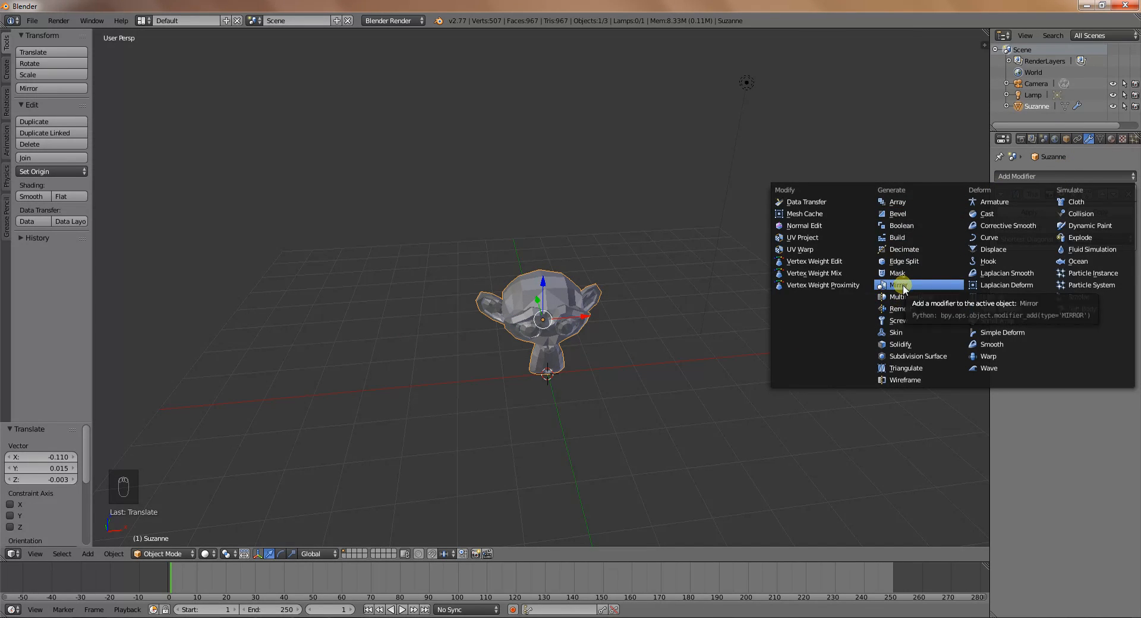
left_click(895, 202)
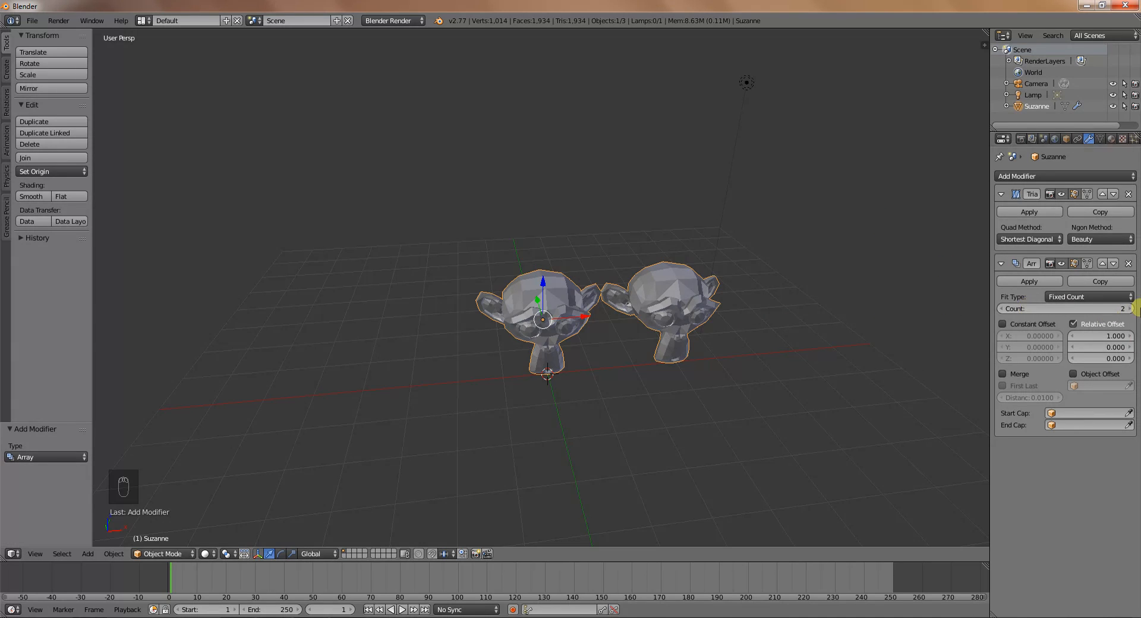
left_click(1130, 309)
left_click(1130, 309)
left_click(1130, 308)
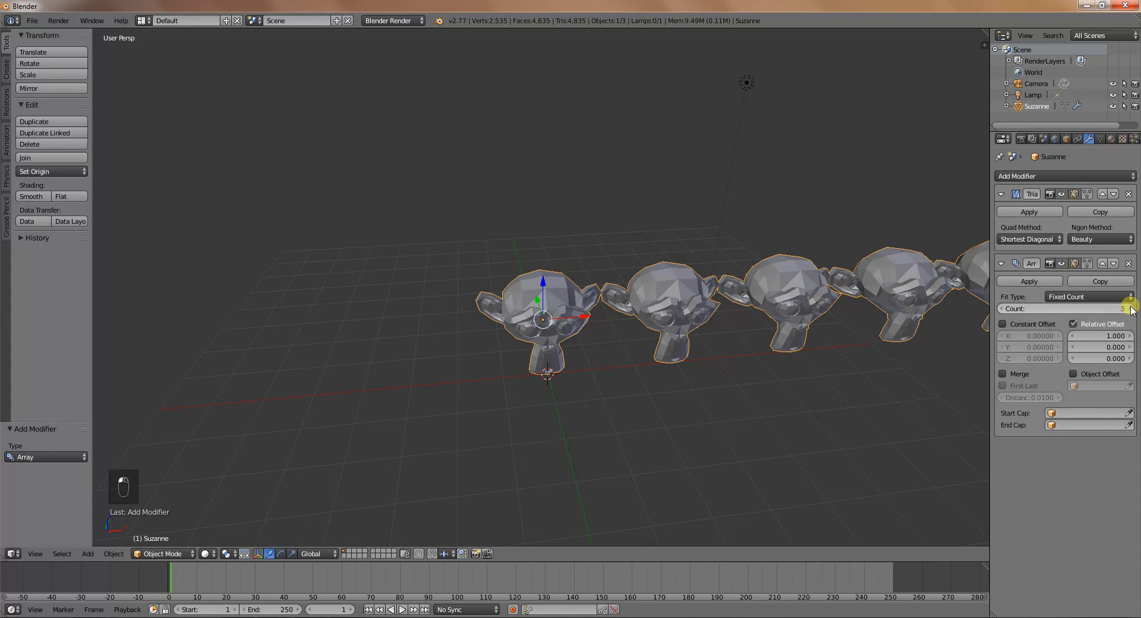
left_click(1031, 281)
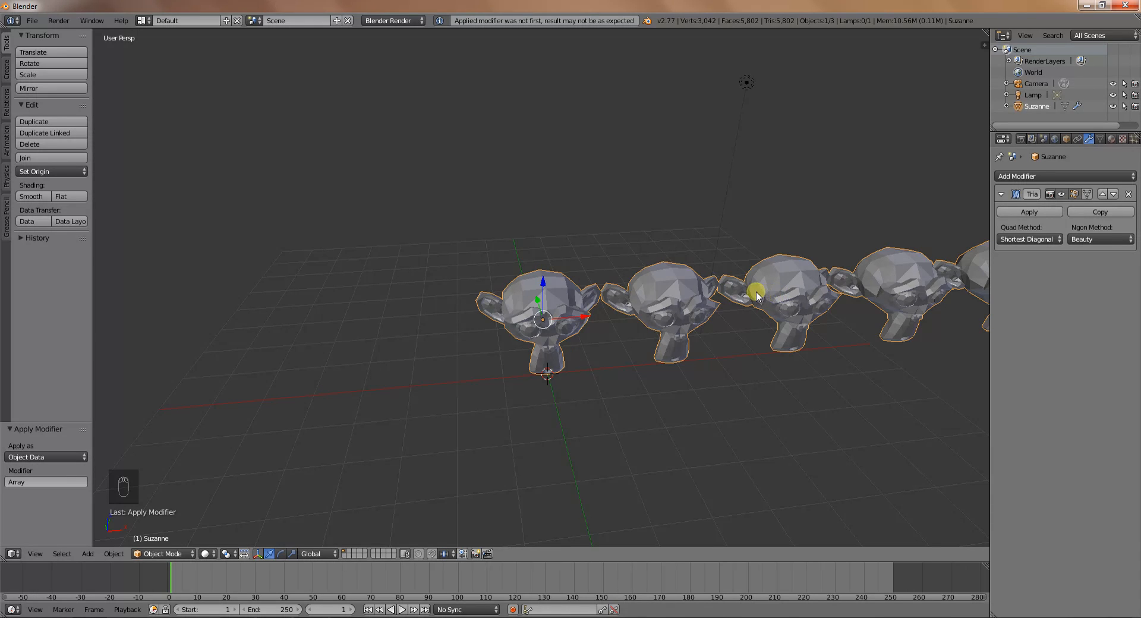
Move the row of heads by about -7.169 along the global X axis.
key("g")
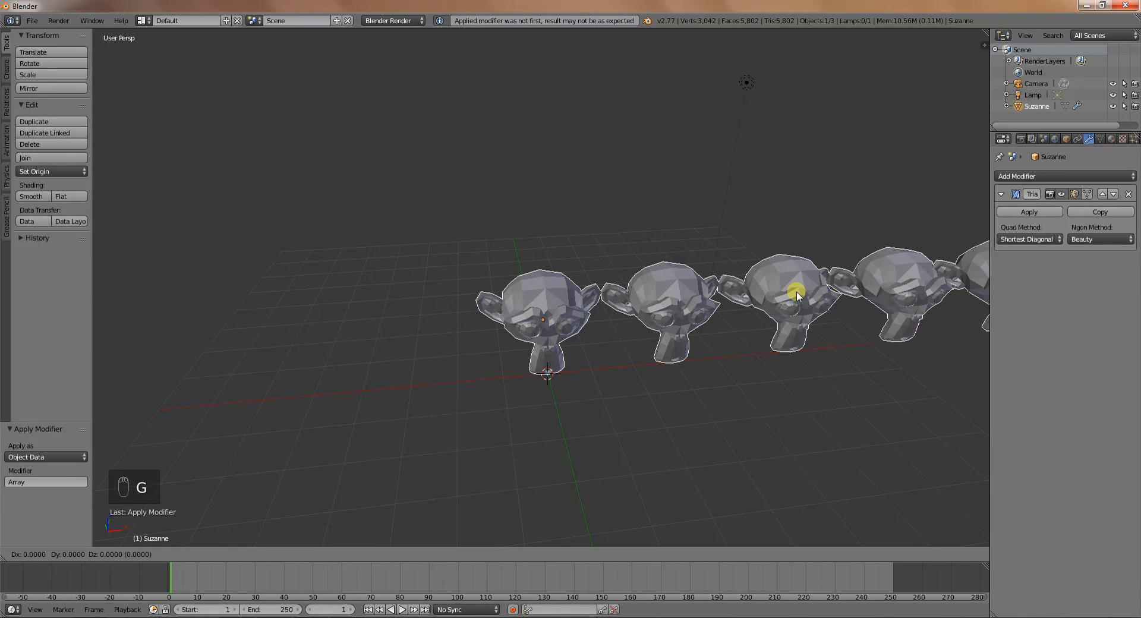
key("x")
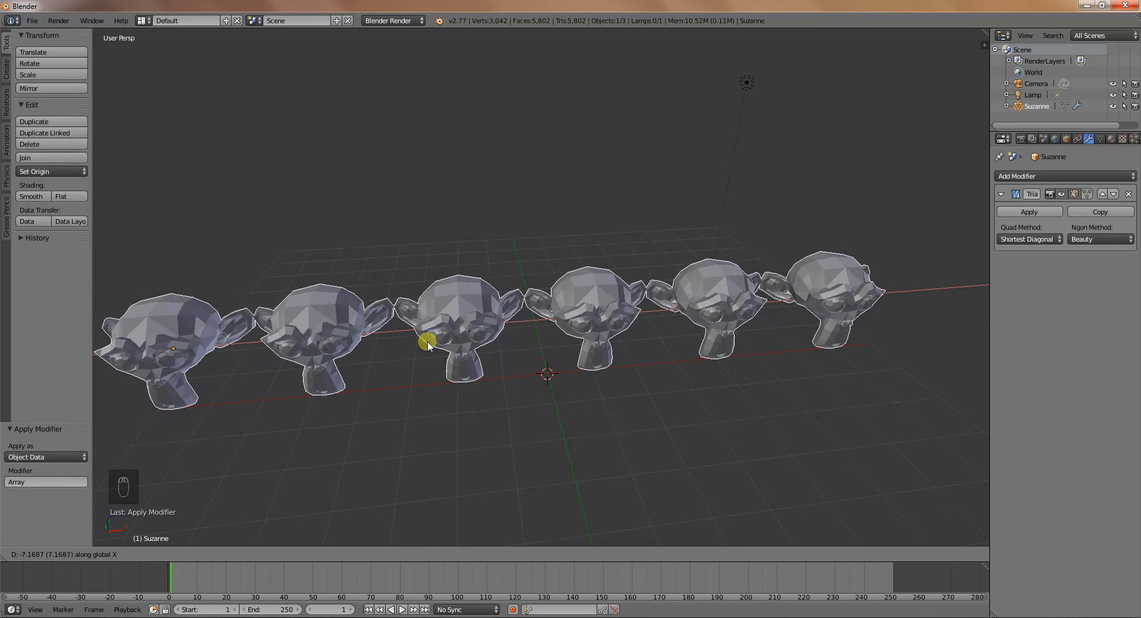
left_click(428, 341)
scroll(531, 321, "down", 1)
scroll(531, 321, "down", 1)
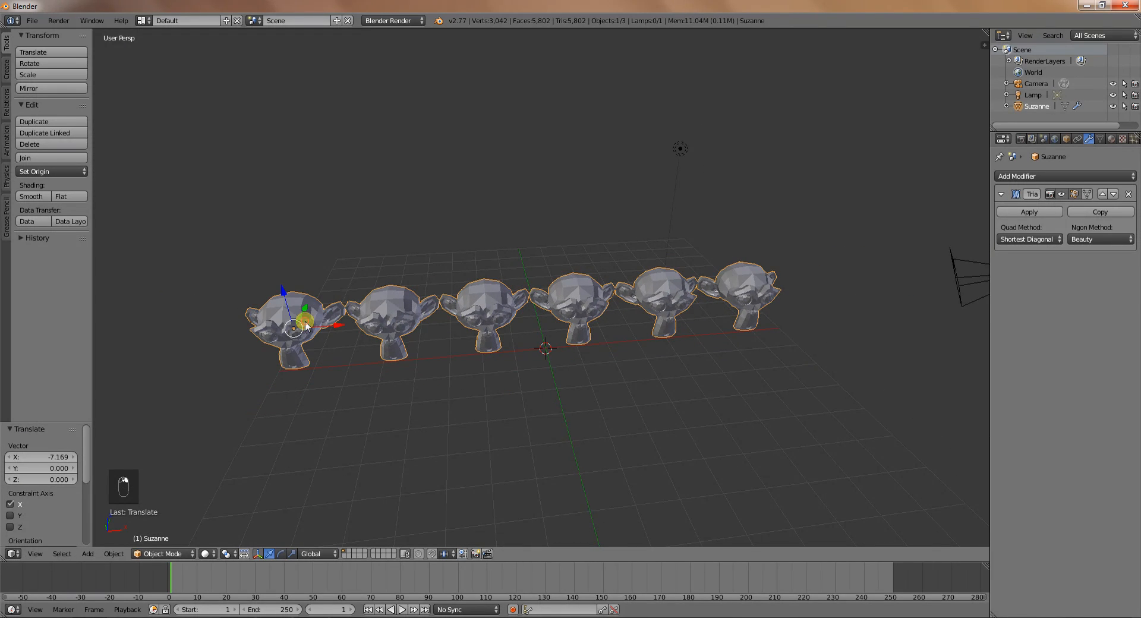
Enter Edit Mode on the row of heads and deselect all of its geometry.
key("Tab")
key("Tab")
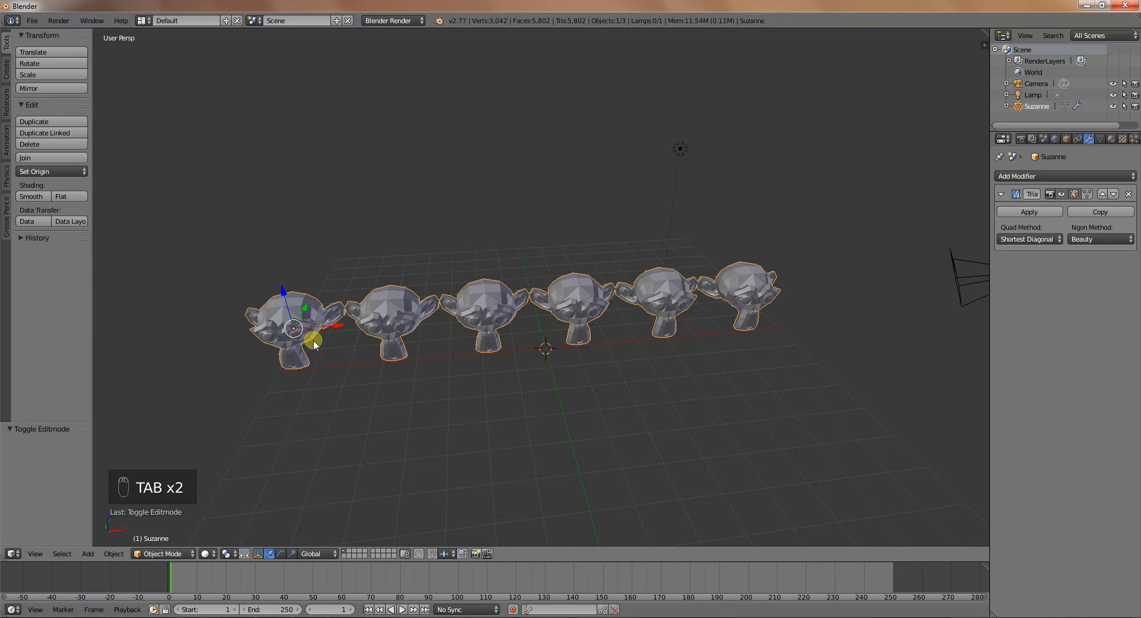
key("Tab")
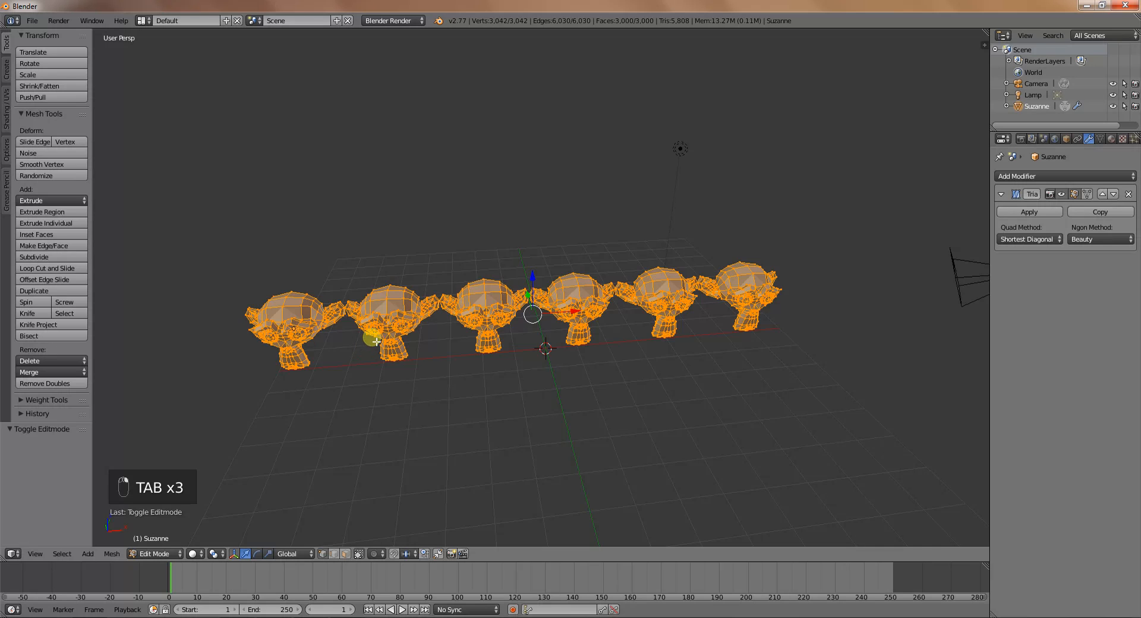
key("a")
key("a")
key("a")
key("a")
middle_click_drag(371, 387, 479, 369)
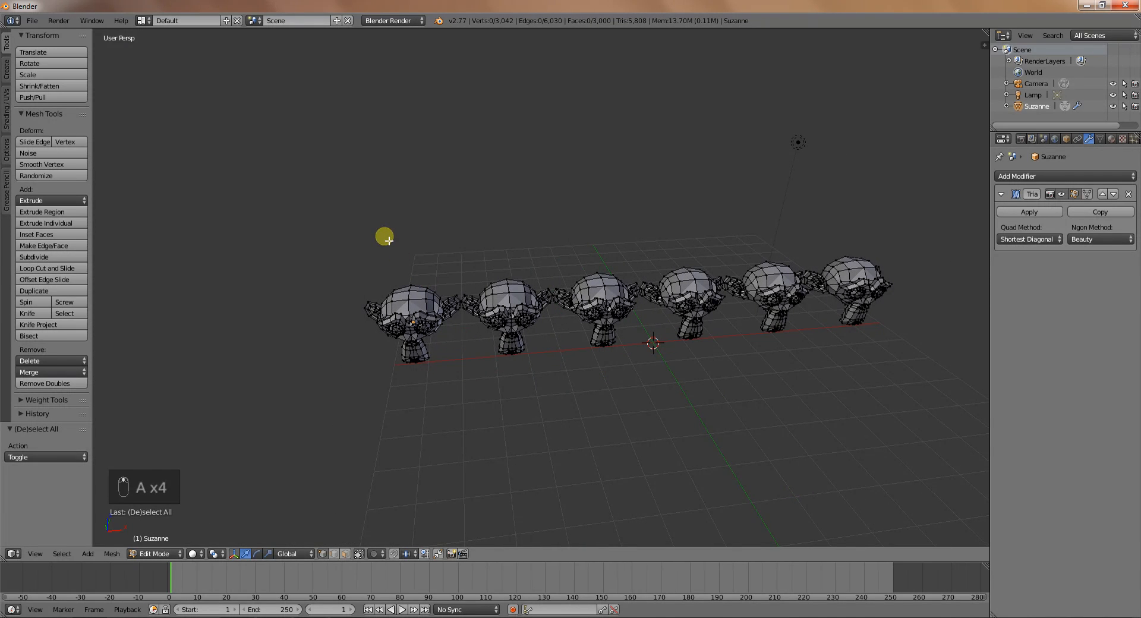
Select all linked geometry of the first head in the row, including both eyes, and separate the selection into its own object.
right_click(405, 318)
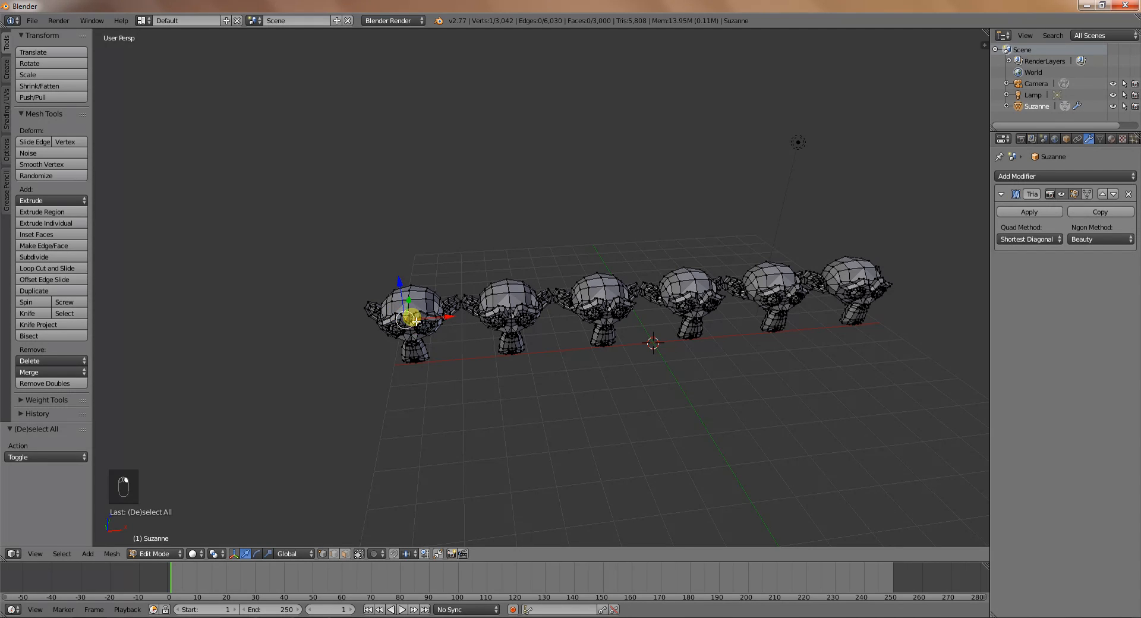
key("l")
key("l")
key("l")
key("l")
key("l")
key("l")
key("l")
key("l")
key("l")
key("l")
key("l")
key("l")
key("l")
key("l")
key("l")
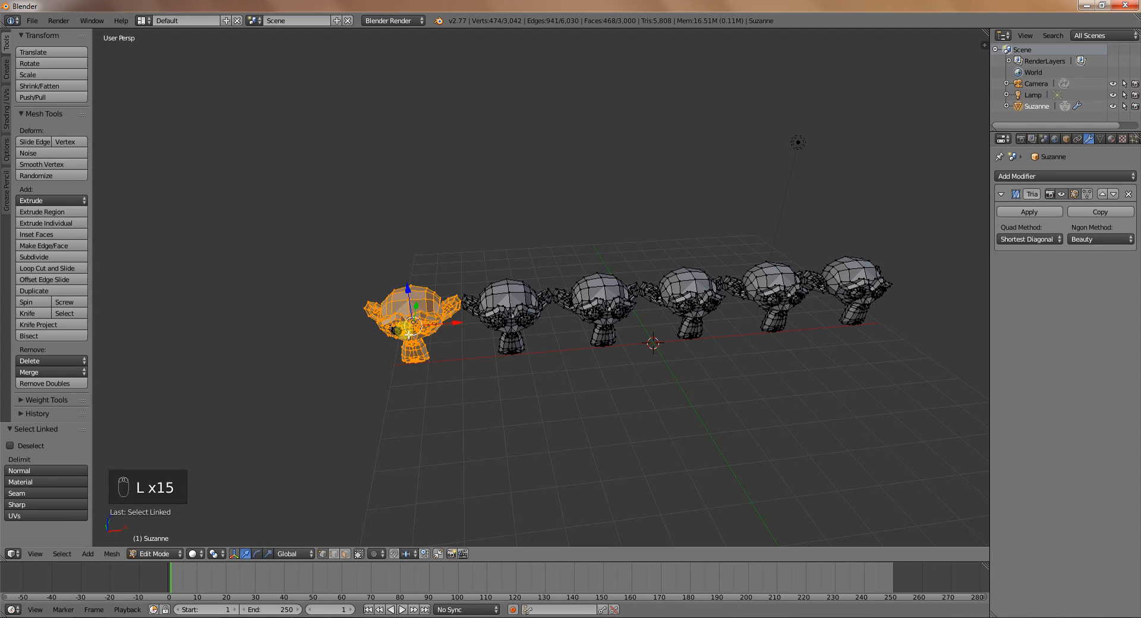
key("ctrl+KP_Add")
key("ctrl+KP_Add")
key("ctrl+KP_Add")
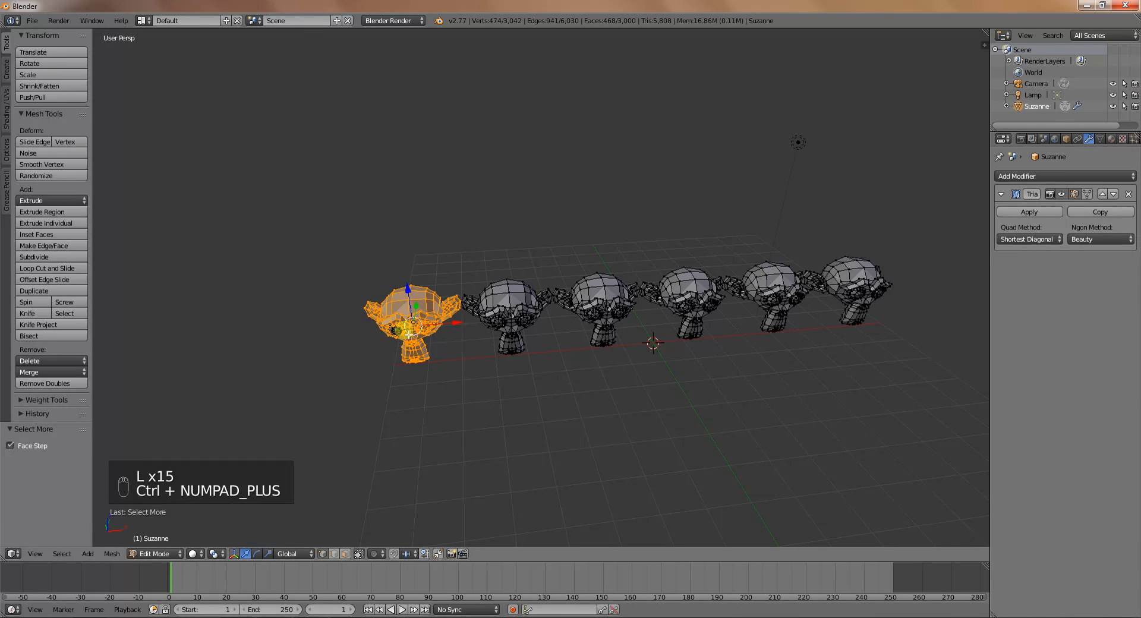
scroll(364, 351, "up", 5)
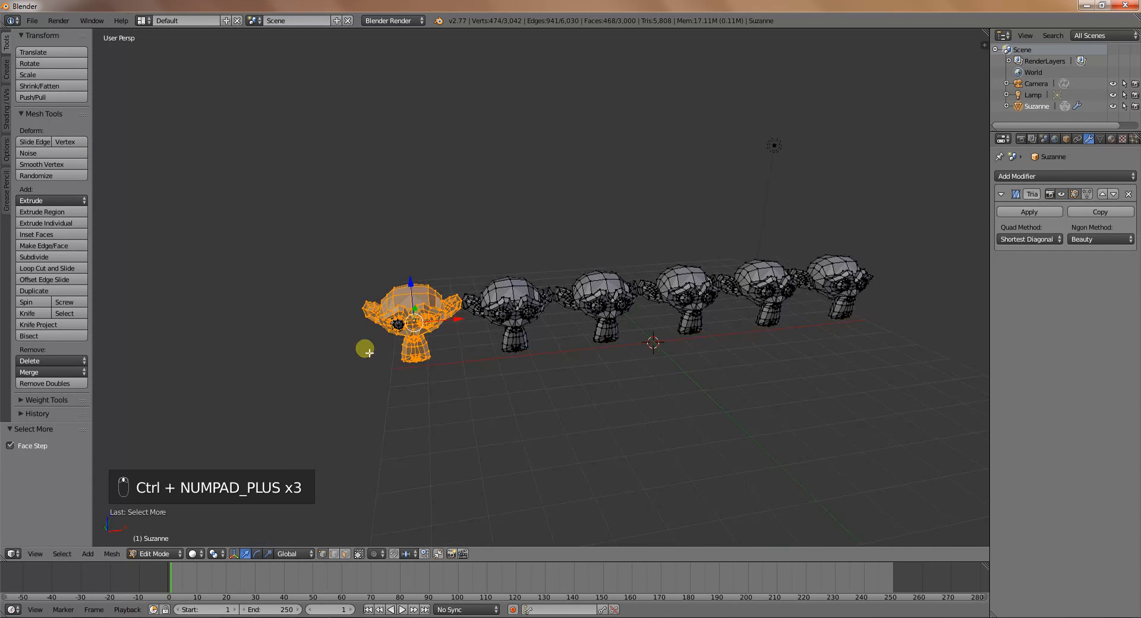
middle_click_drag(384, 366, 470, 388, "shift")
right_click(476, 375, "shift")
key("l")
key("l")
key("l")
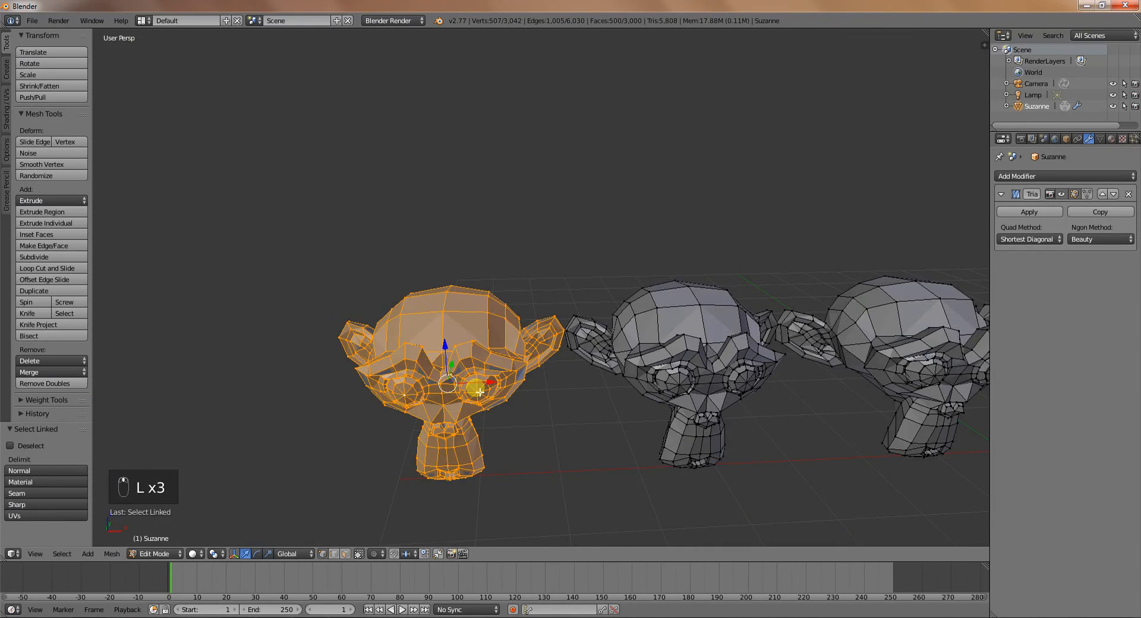
scroll(474, 387, "down", 4)
key("p")
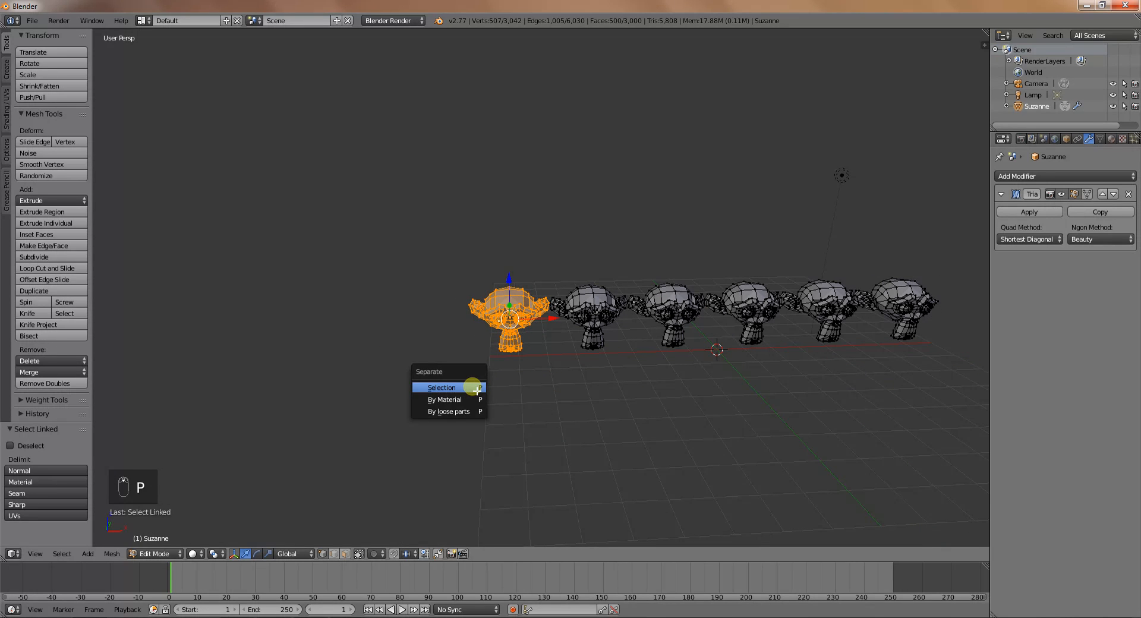
left_click(476, 388)
Select the second head with its eyes as linked geometry and separate it into its own object.
right_click(604, 316)
key("l")
key("l")
key("l")
key("l")
key("l")
key("l")
key("l")
key("l")
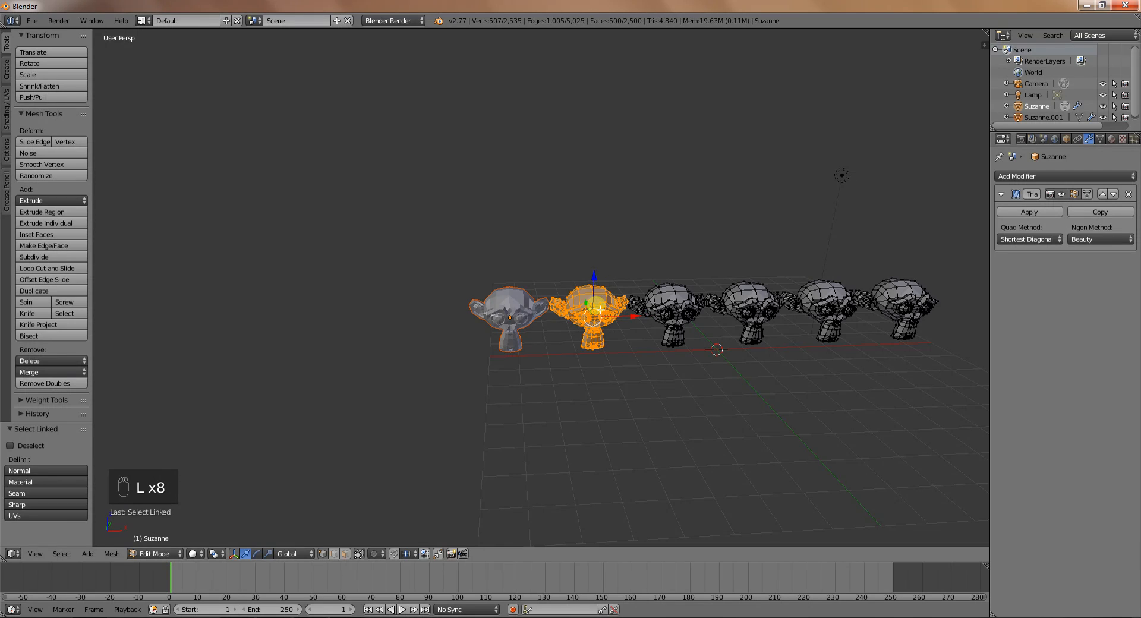
key("p")
left_click(594, 285)
Select the third head with linked selection, grow the selection to include both eyes, and separate it into its own object.
right_click(678, 315)
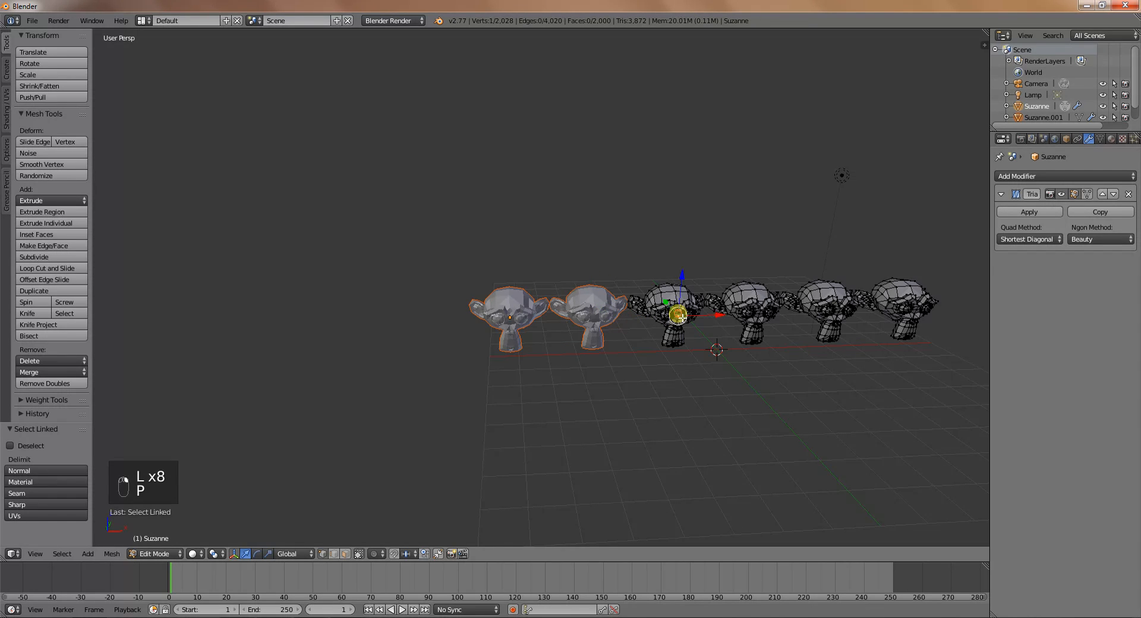
key("l")
key("l")
key("l")
key("l")
key("l")
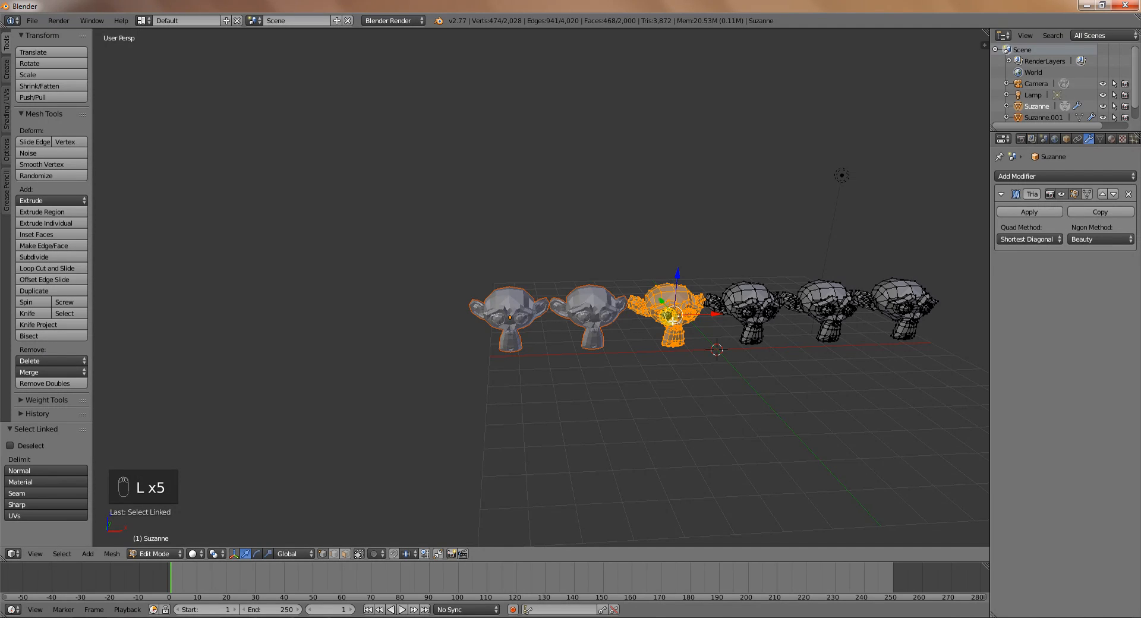
right_click(674, 321, "shift")
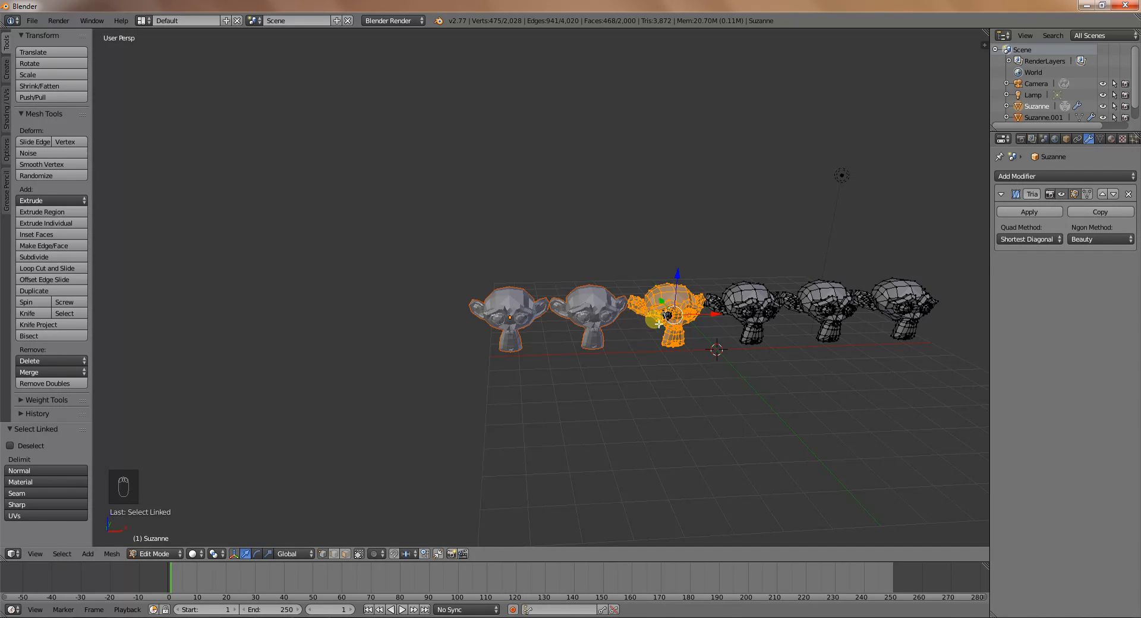
right_click(680, 336, "shift")
key("l")
key("l")
key("l")
key("l")
key("l")
key("l")
key("l")
key("l")
scroll(684, 345, "up", 5)
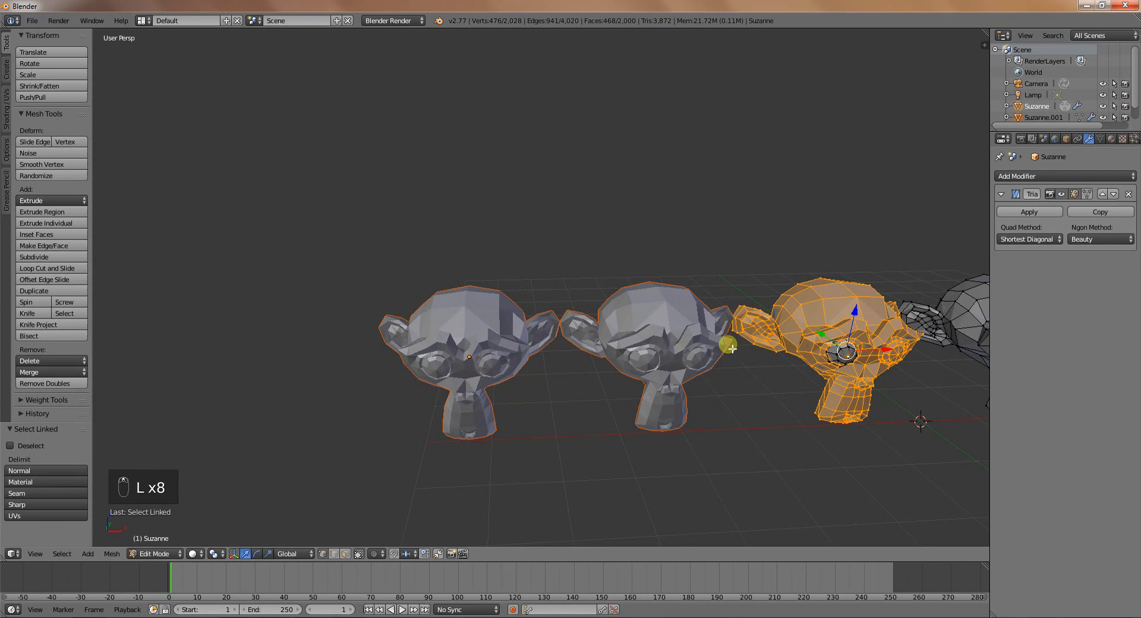
middle_click_drag(785, 363, 514, 371, "shift")
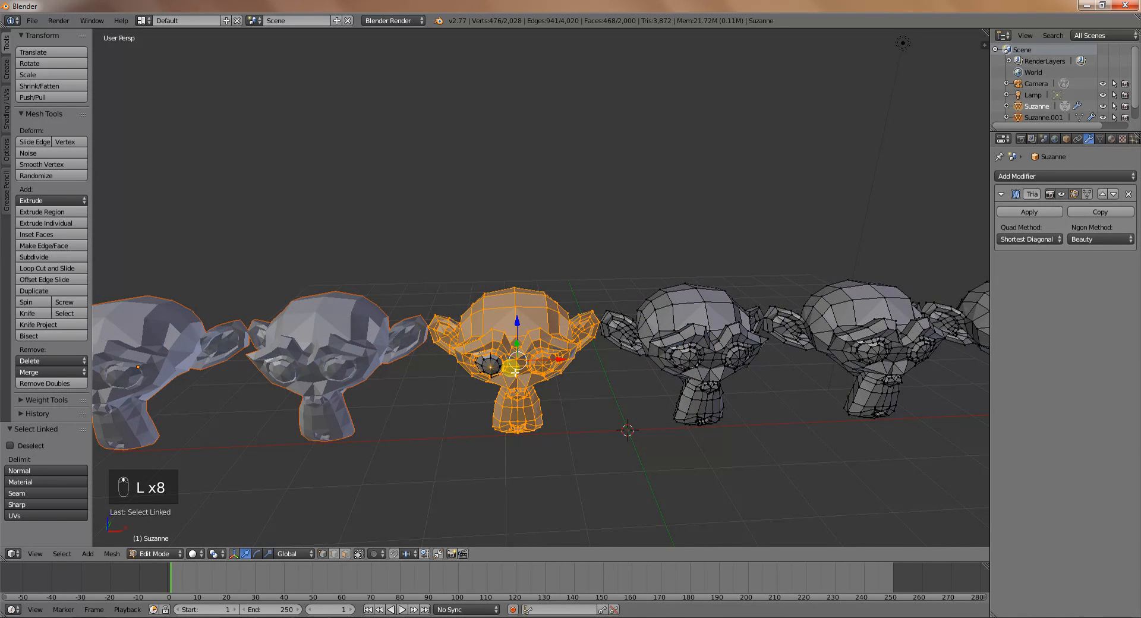
key("ctrl+KP_Add")
key("ctrl+KP_Add")
key("ctrl+KP_Add")
key("ctrl+KP_Add")
key("ctrl+KP_Add")
key("ctrl+KP_Add")
key("ctrl+KP_Add")
key("ctrl+KP_Add")
key("ctrl+KP_Add")
key("ctrl+KP_Add")
key("ctrl+KP_Add")
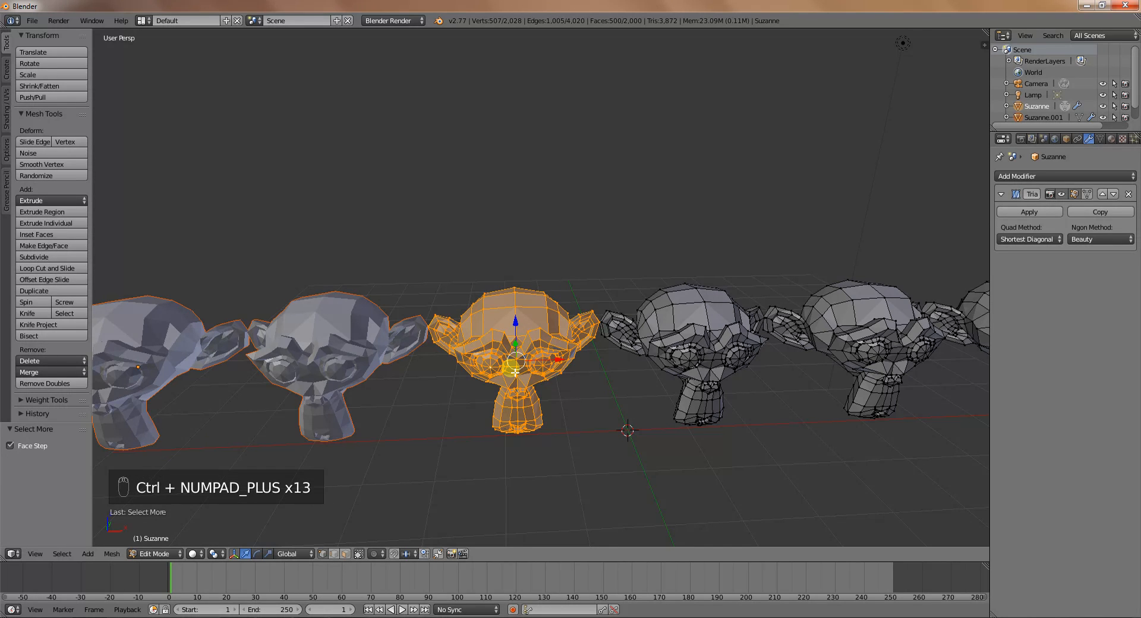
key("p")
left_click(515, 372)
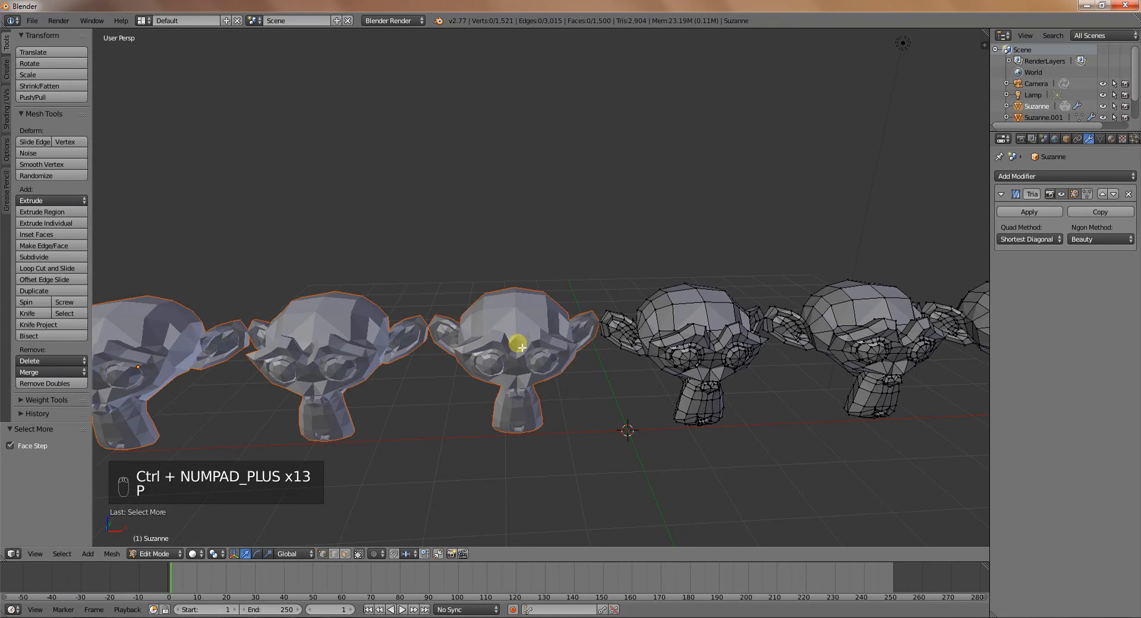
Select the complete fourth head, including both eyes, and separate it into its own object.
right_click(690, 360)
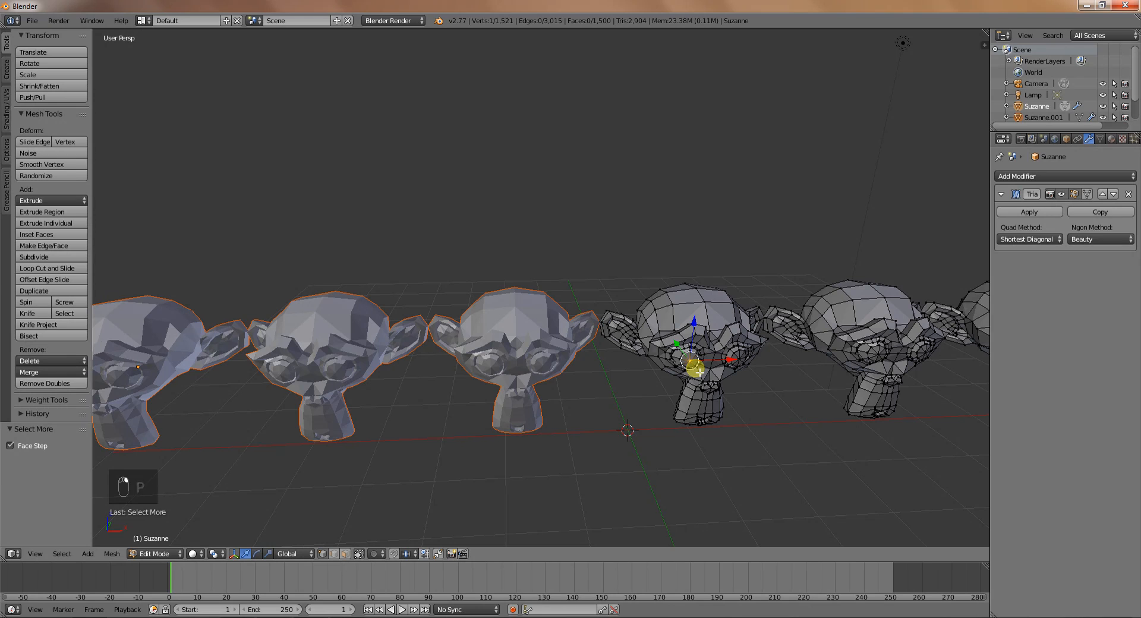
key("ctrl+KP_Add")
key("ctrl+KP_Add")
key("ctrl+KP_Add")
key("ctrl+KP_Add")
key("ctrl+KP_Add")
key("ctrl+KP_Add")
key("ctrl+KP_Add")
key("ctrl+KP_Add")
key("ctrl+KP_Add")
key("ctrl+KP_Add")
key("ctrl+KP_Add")
key("ctrl+KP_Add")
key("ctrl+KP_Add")
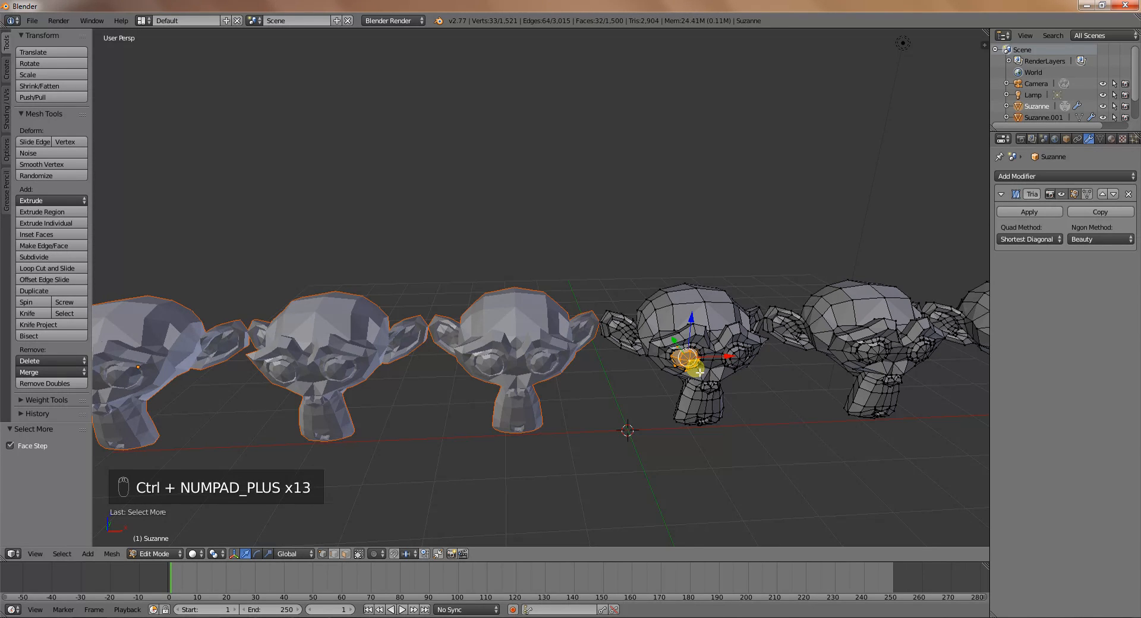
right_click(730, 360, "shift")
right_click(722, 362, "shift")
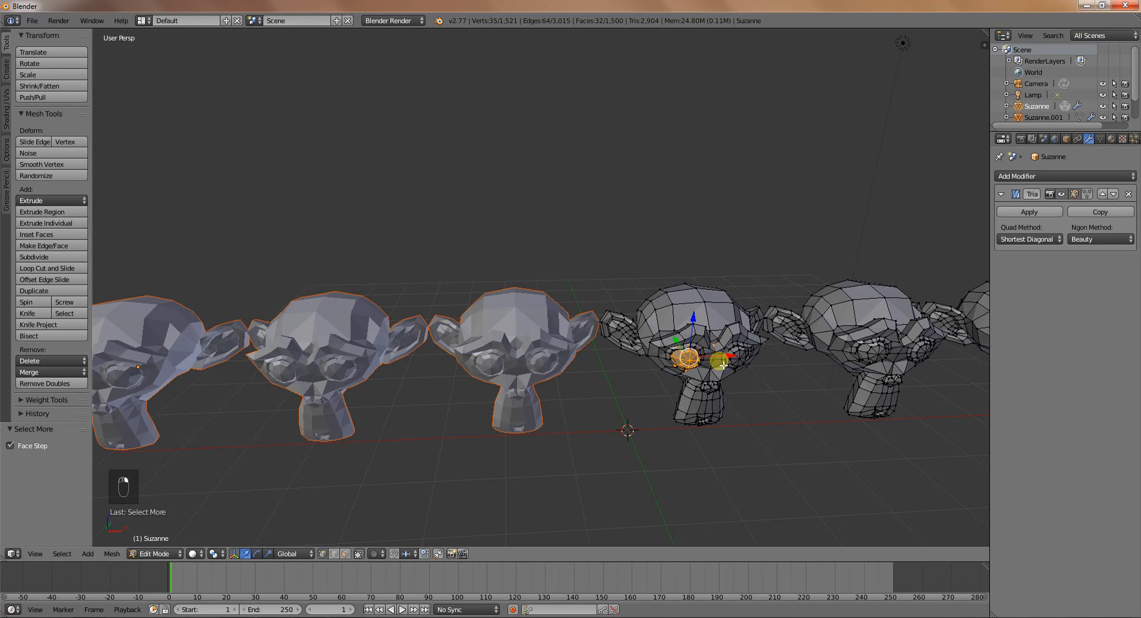
key("l")
key("l")
key("l")
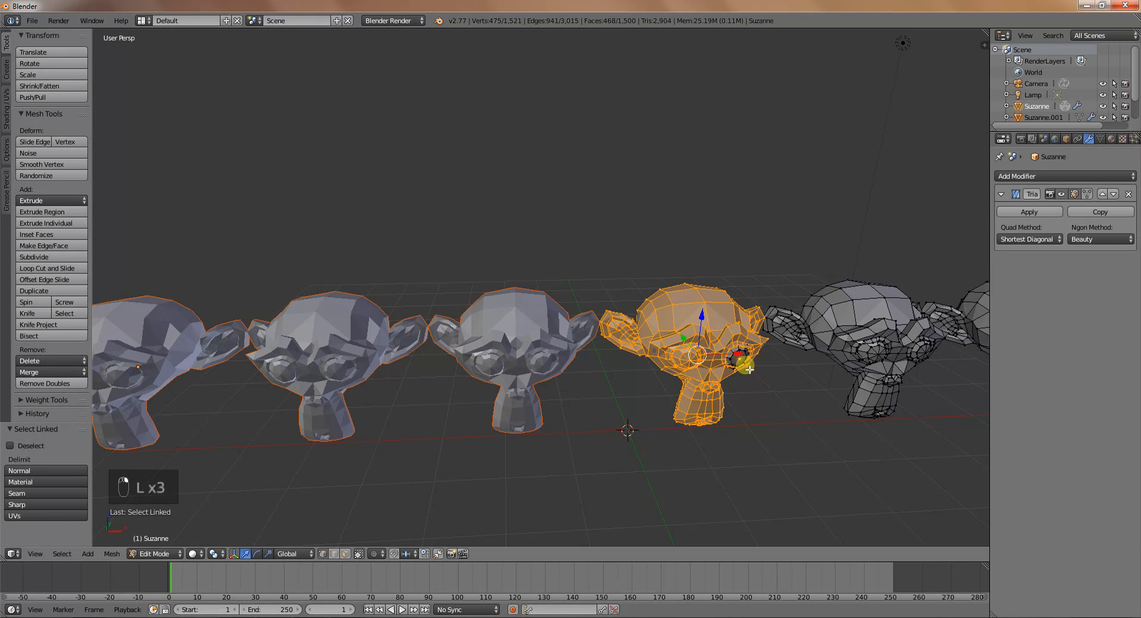
key("ctrl+KP_Add")
key("ctrl+KP_Add")
key("ctrl+KP_Add")
key("ctrl+KP_Add")
key("ctrl+KP_Add")
key("ctrl+KP_Add")
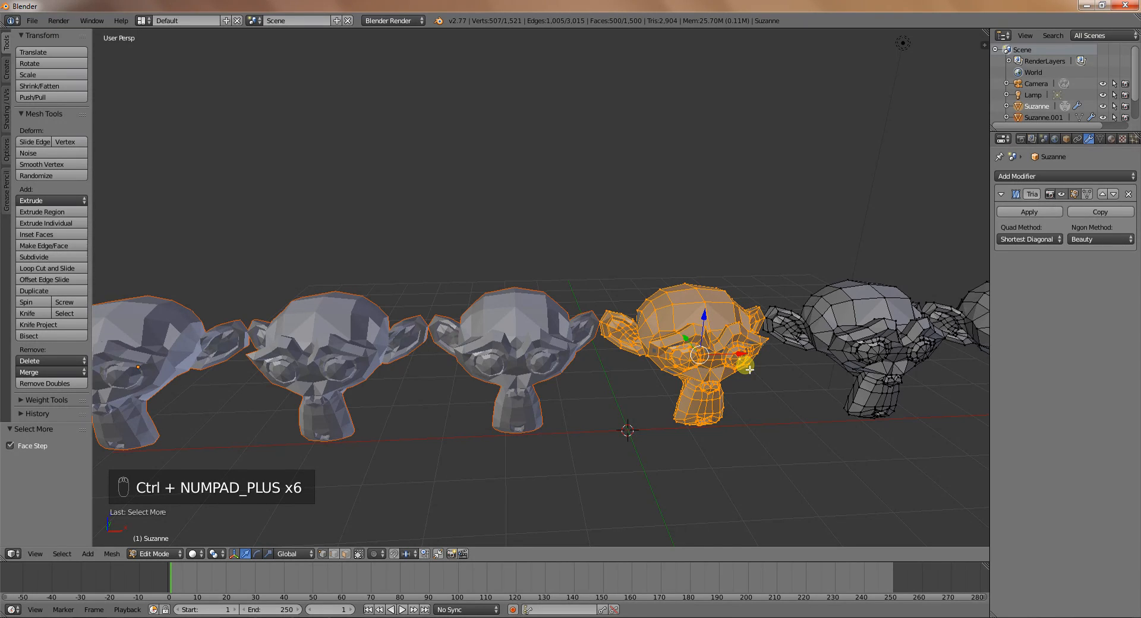
key("p")
left_click(750, 368)
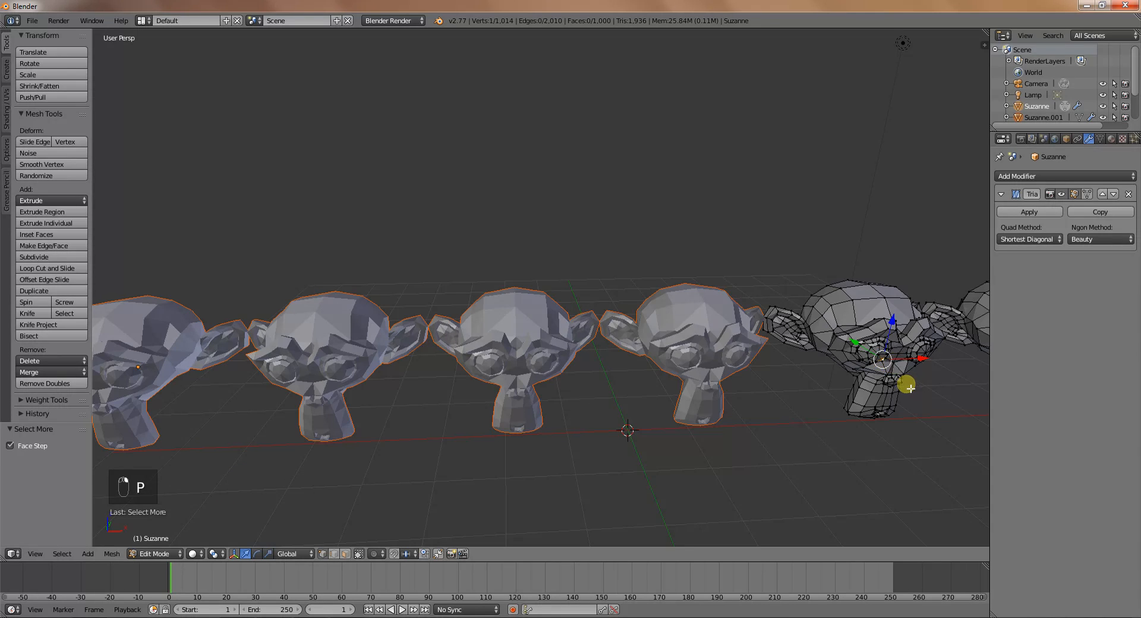
Select the fifth head and its eyes as linked geometry and separate them from the last remaining head.
key("l")
key("l")
key("l")
key("l")
key("l")
key("l")
key("l")
key("l")
key("l")
key("l")
key("l")
key("l")
key("l")
key("l")
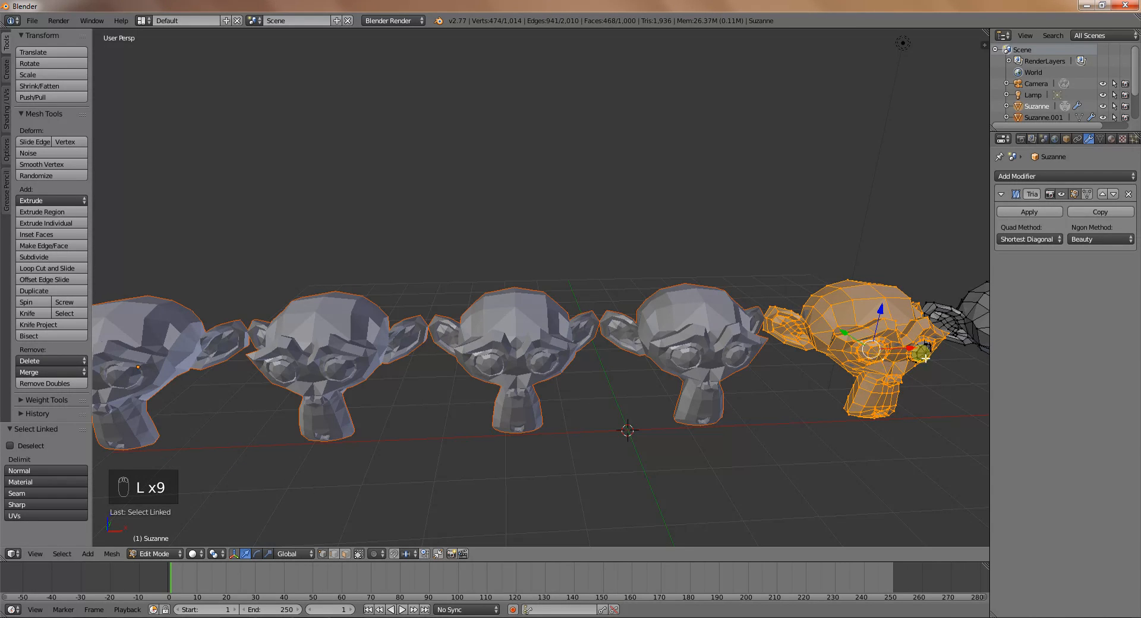
scroll(915, 372, "down", 5)
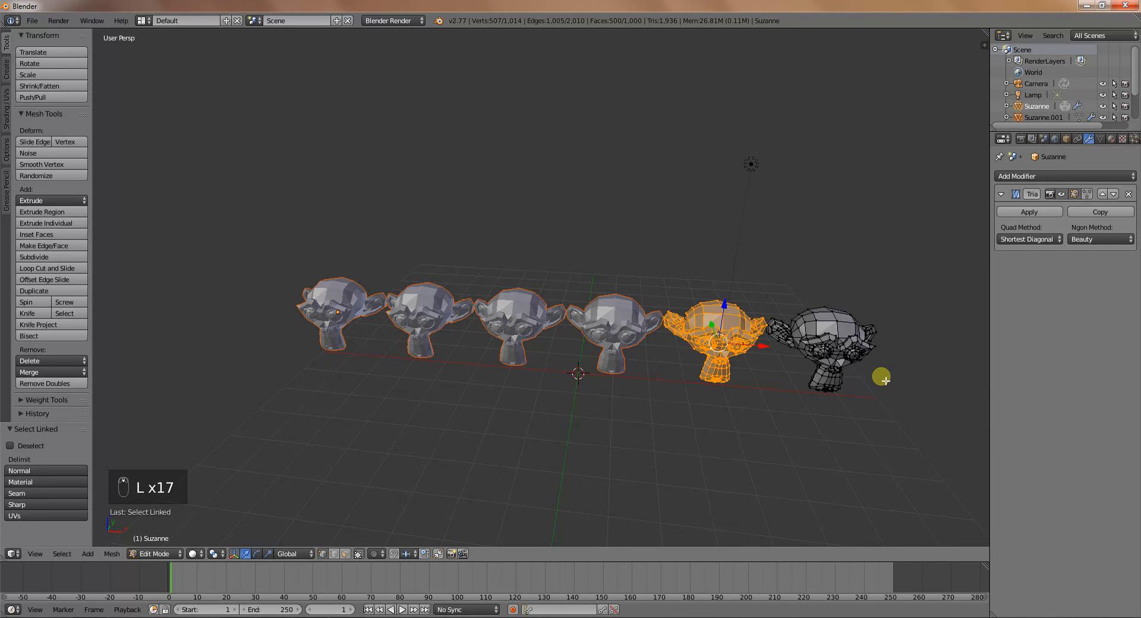
key("p")
left_click(878, 376)
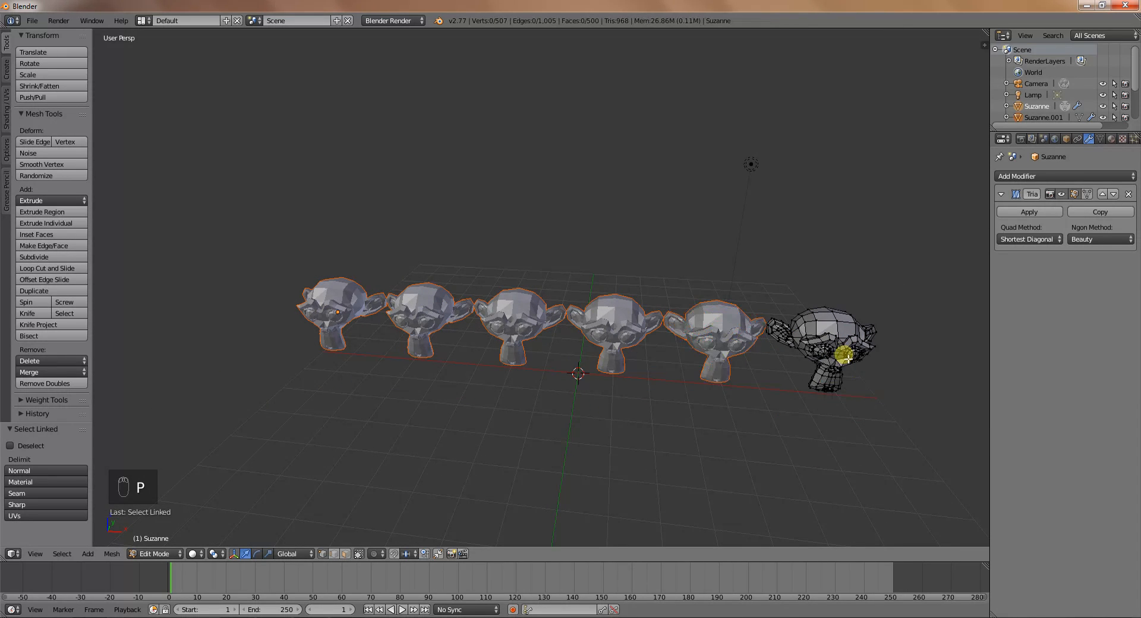
Return to Object Mode and select the heads one by one to check their separation, ending on the first head.
key("Tab")
right_click(703, 356)
right_click(576, 326)
right_click(449, 309)
right_click(325, 304)
right_click(436, 308)
right_click(491, 315)
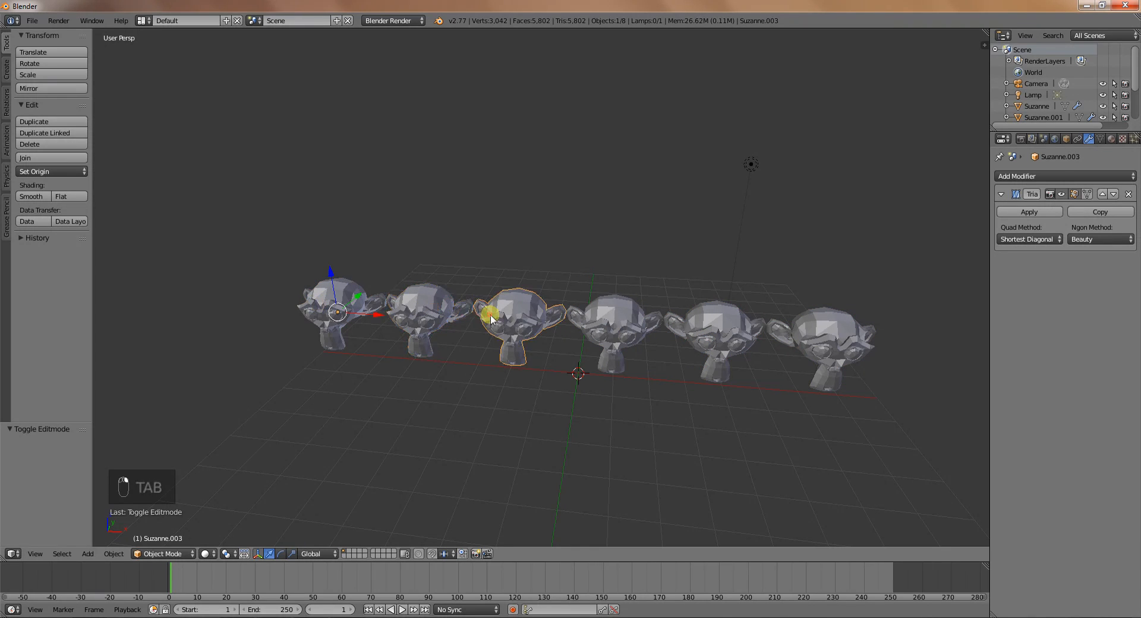
right_click(355, 307)
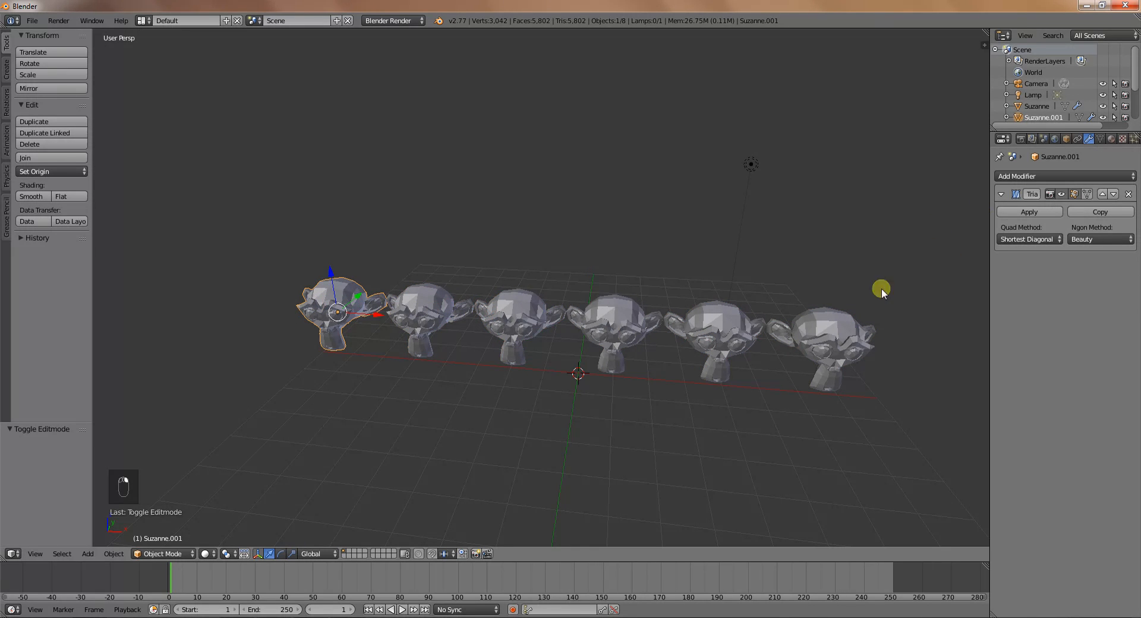
right_click(447, 321)
right_click(509, 326)
right_click(608, 317)
right_click(355, 306)
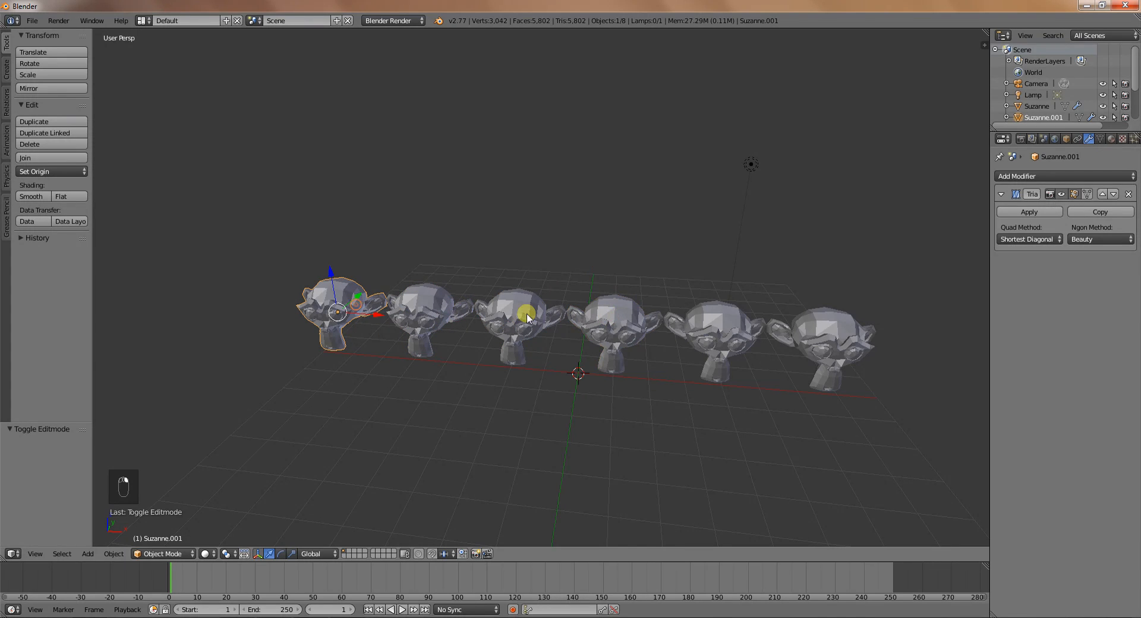
Replace the first head's Triangulate modifier with a new Triangulate modifier whose Quad Method is Beauty.
left_click(1129, 195)
right_click(415, 319)
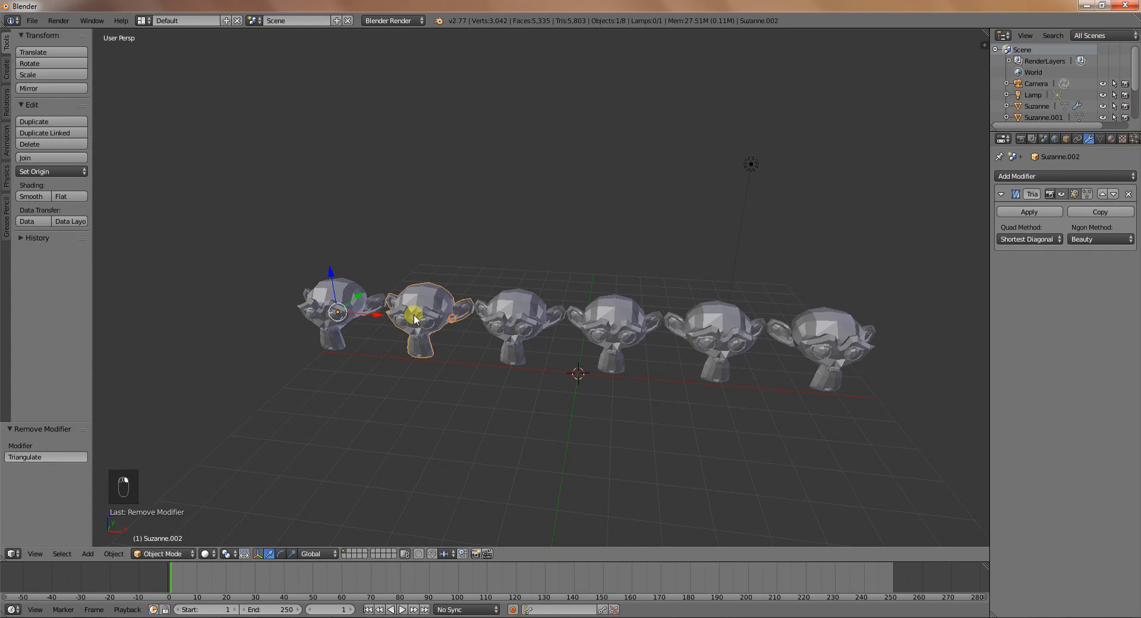
right_click(336, 304)
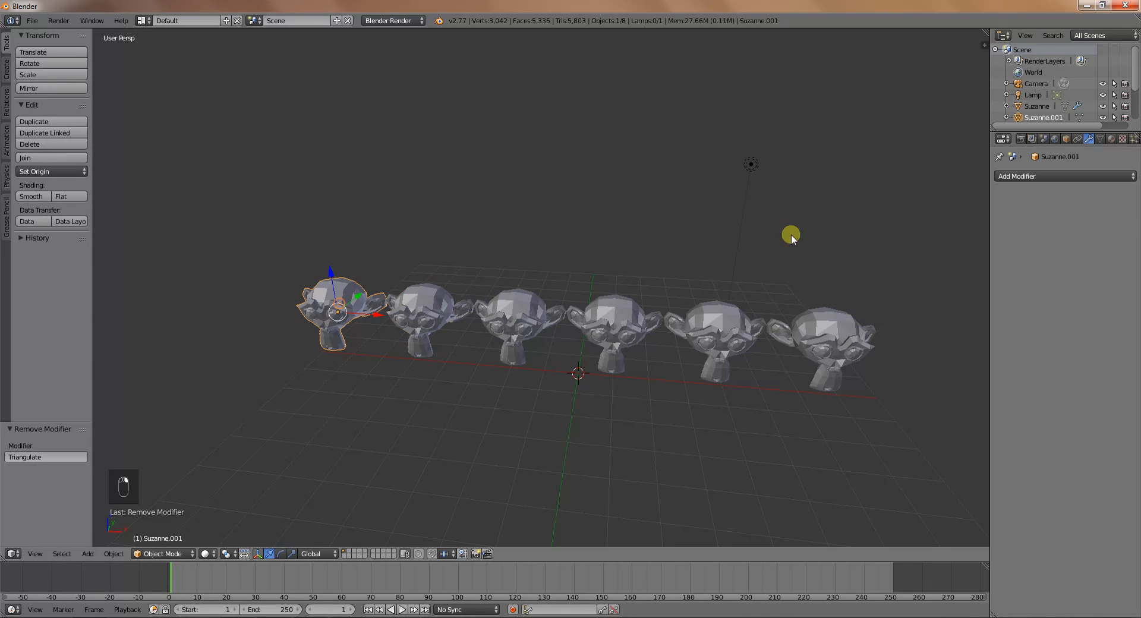
left_click(1077, 176)
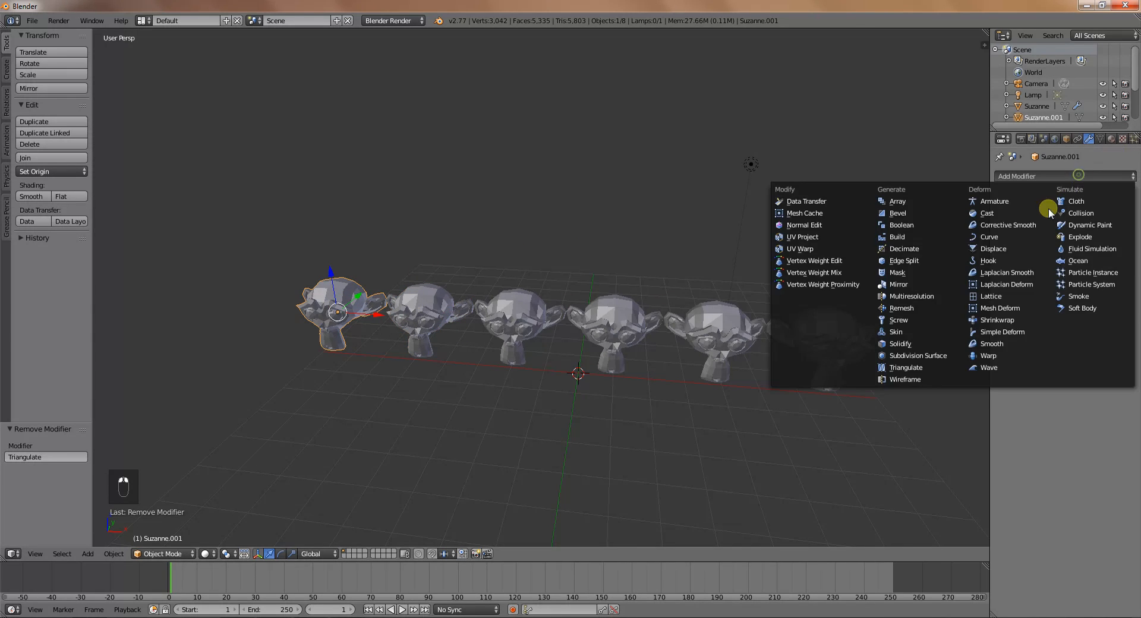
left_click(937, 368)
left_click(1052, 242)
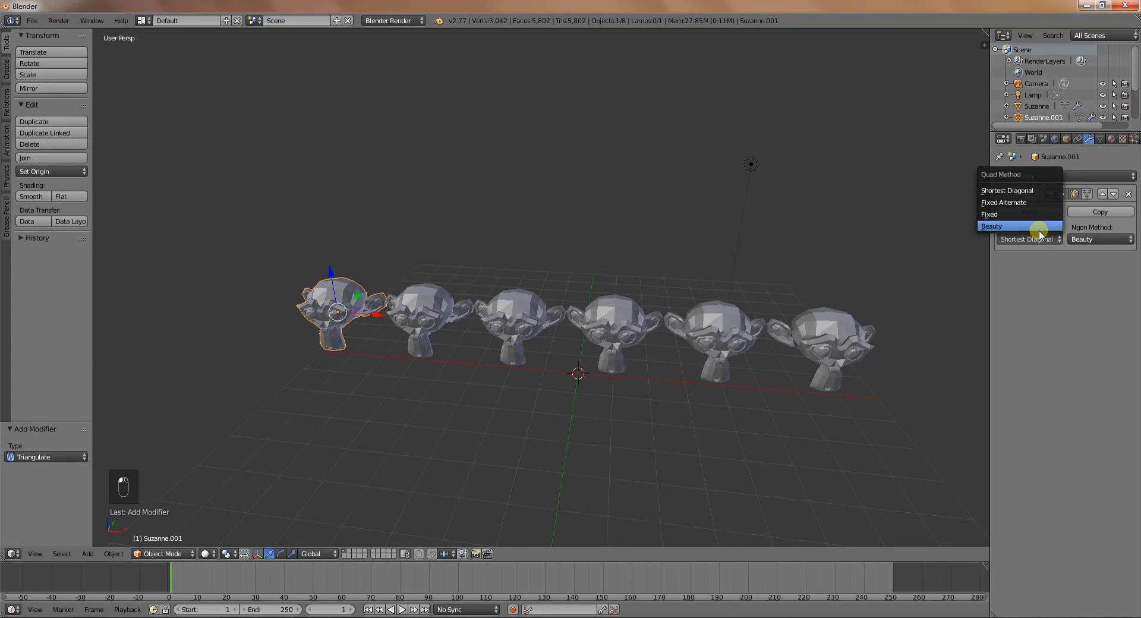
left_click(1038, 228)
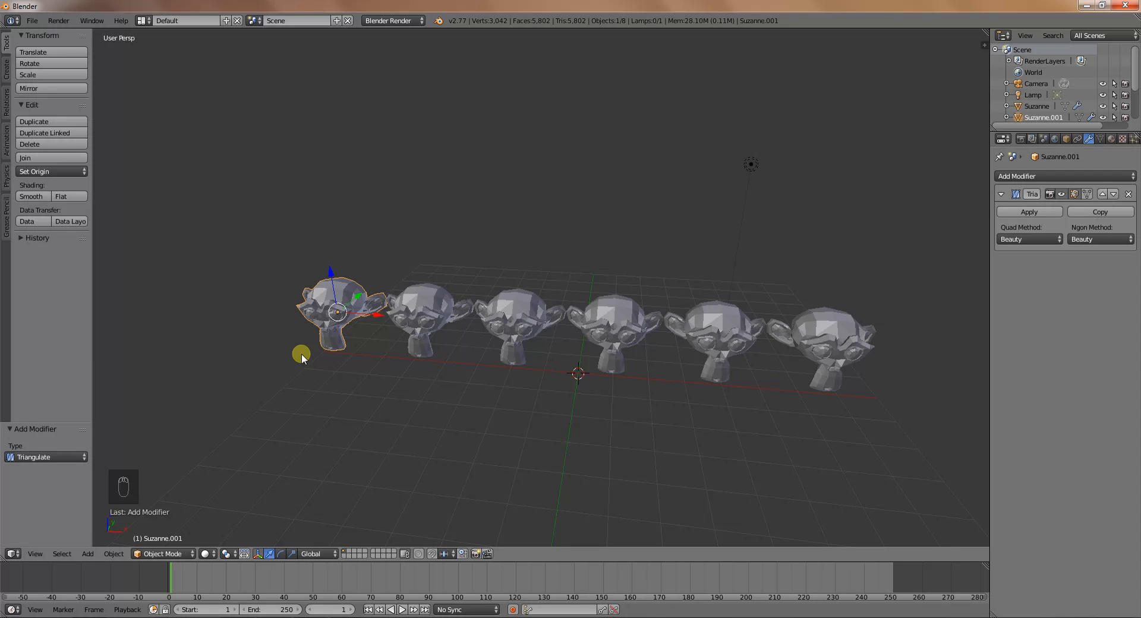
Apply the Triangulate modifier on the first head and enter Edit Mode to inspect its triangulated mesh.
middle_click_drag(301, 354, 344, 366)
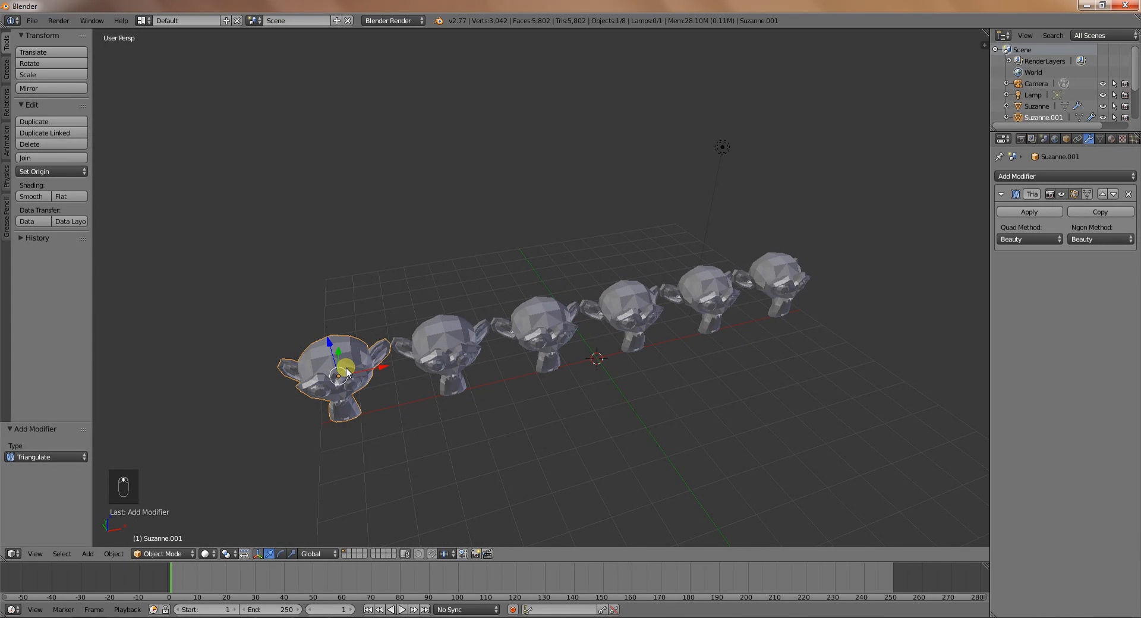
key("Tab")
key("Tab")
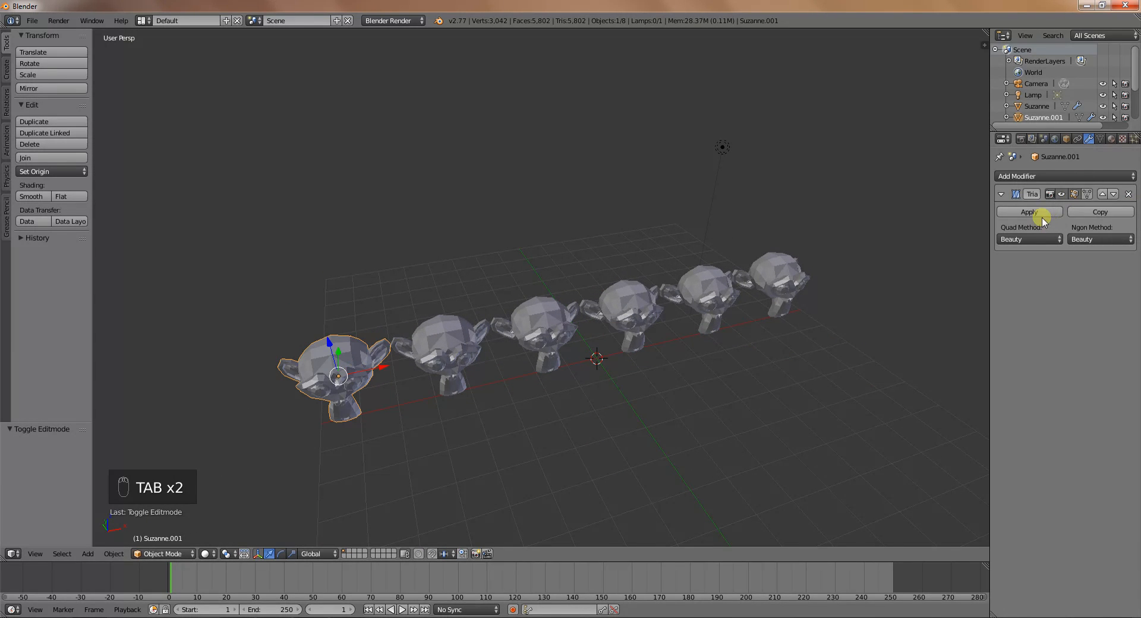
left_click(1029, 212)
key("Tab")
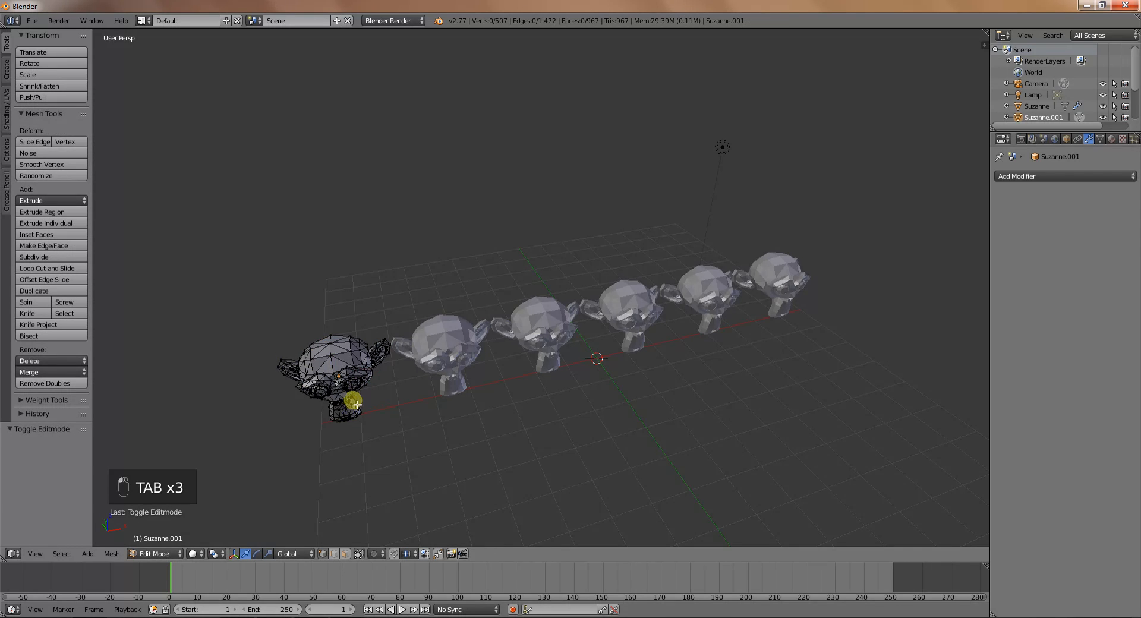
scroll(355, 405, "up", 4)
scroll(315, 417, "down", 5)
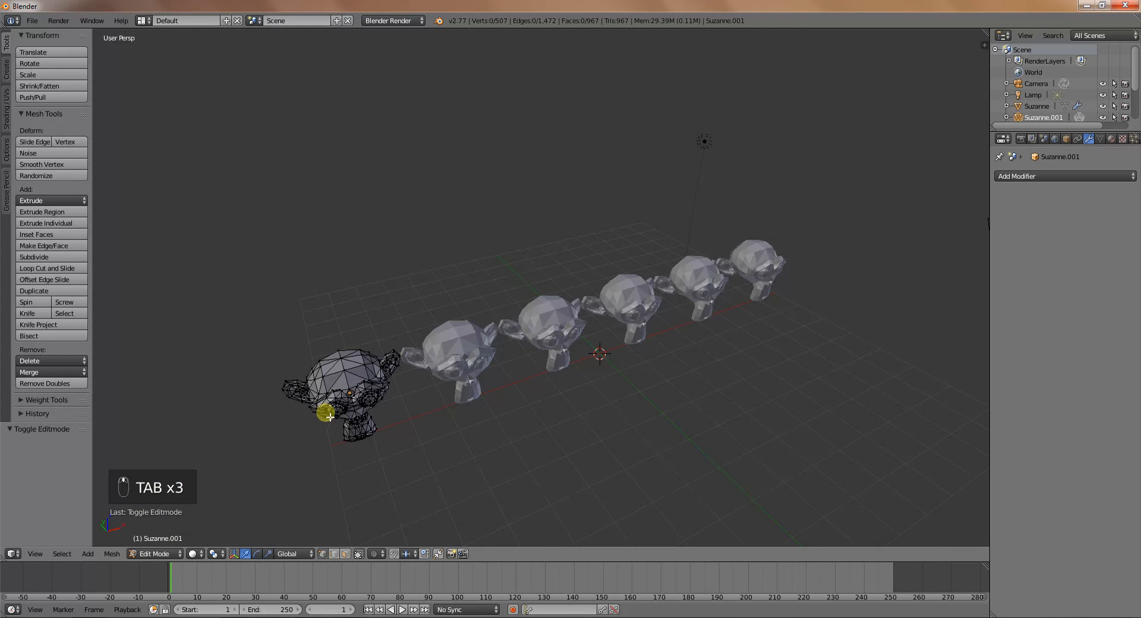
Set the second head's Triangulate Quad Method to Fixed, apply the modifier and inspect the mesh in Edit Mode.
key("Tab")
right_click(457, 356)
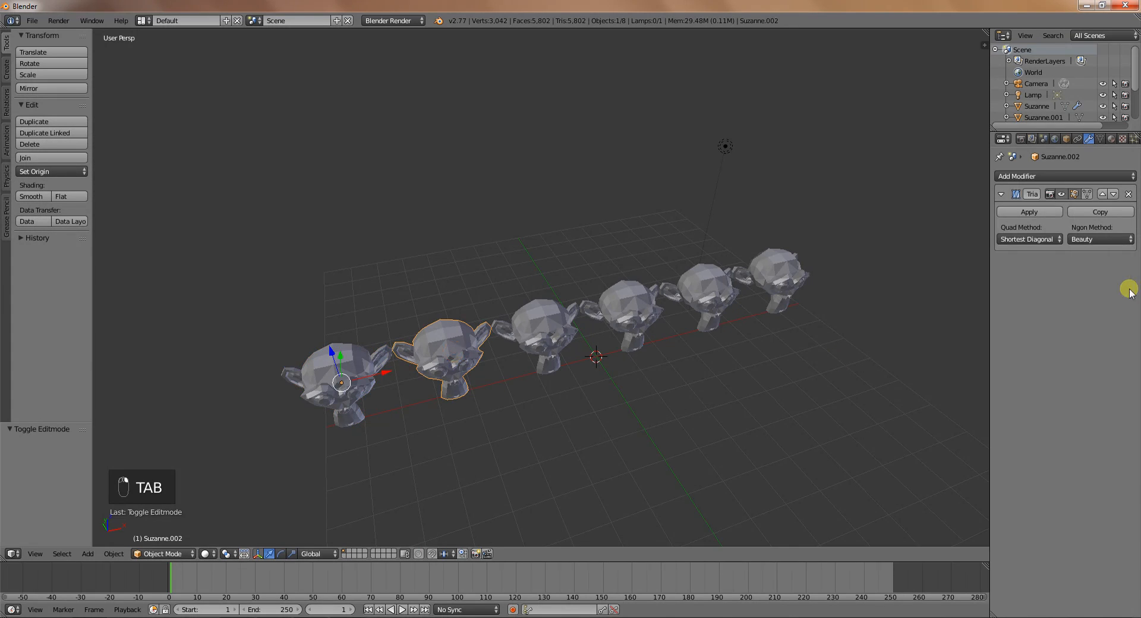
left_click(1040, 240)
left_click(1021, 213)
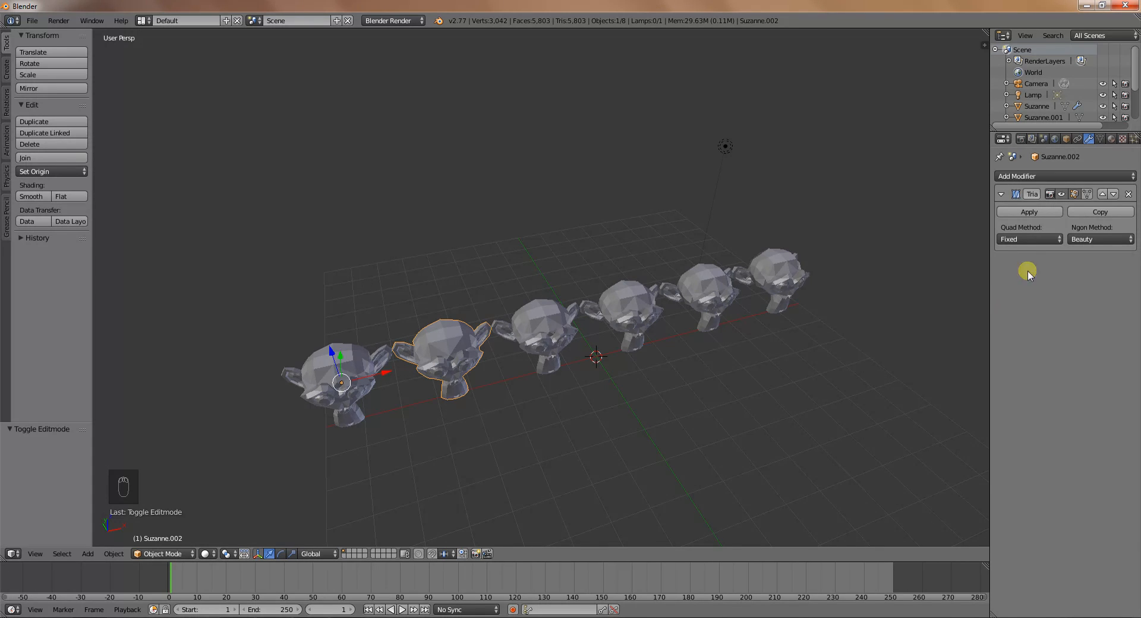
left_click(1030, 212)
key("Tab")
scroll(435, 371, "up", 3)
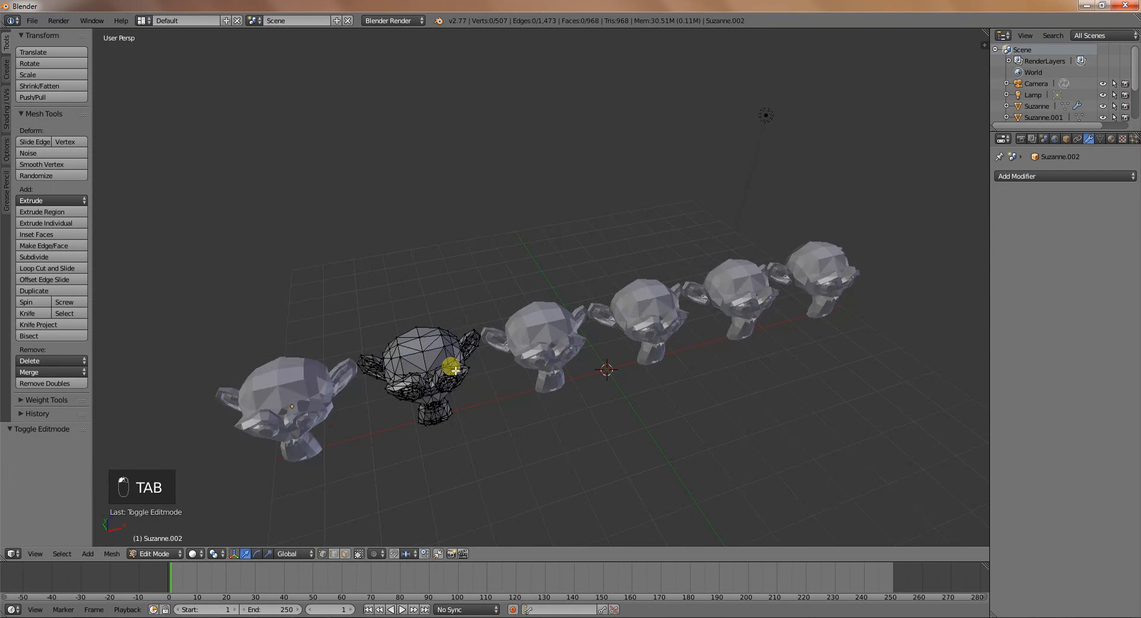
middle_click_drag(439, 389, 434, 390)
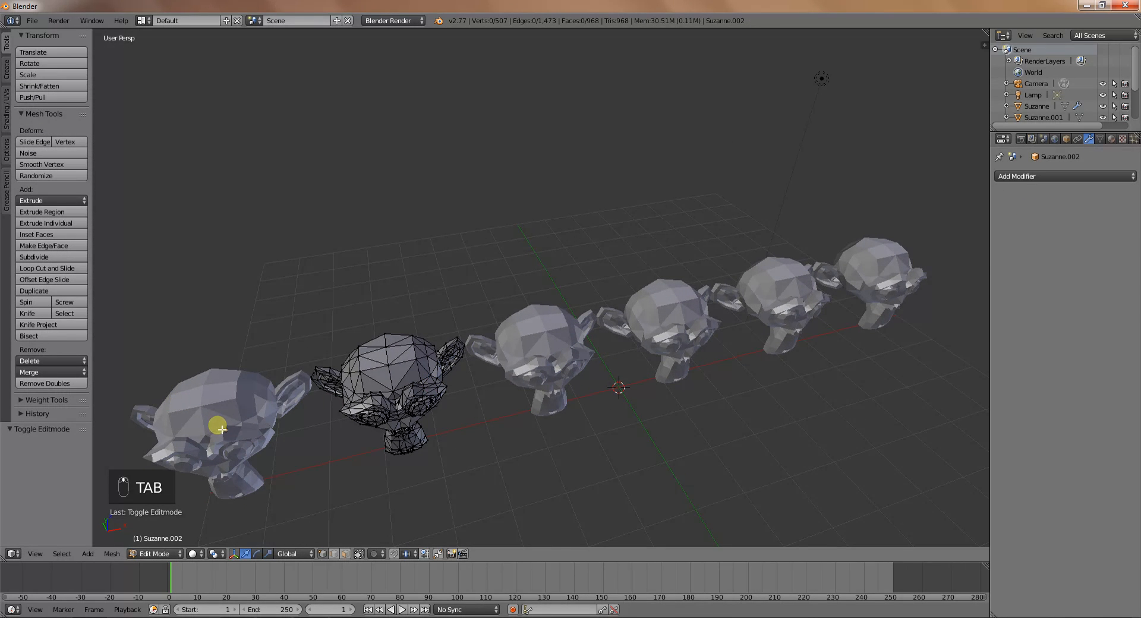
Join the second head to the first head and compare their triangulated meshes side by side in Edit Mode.
key("Tab")
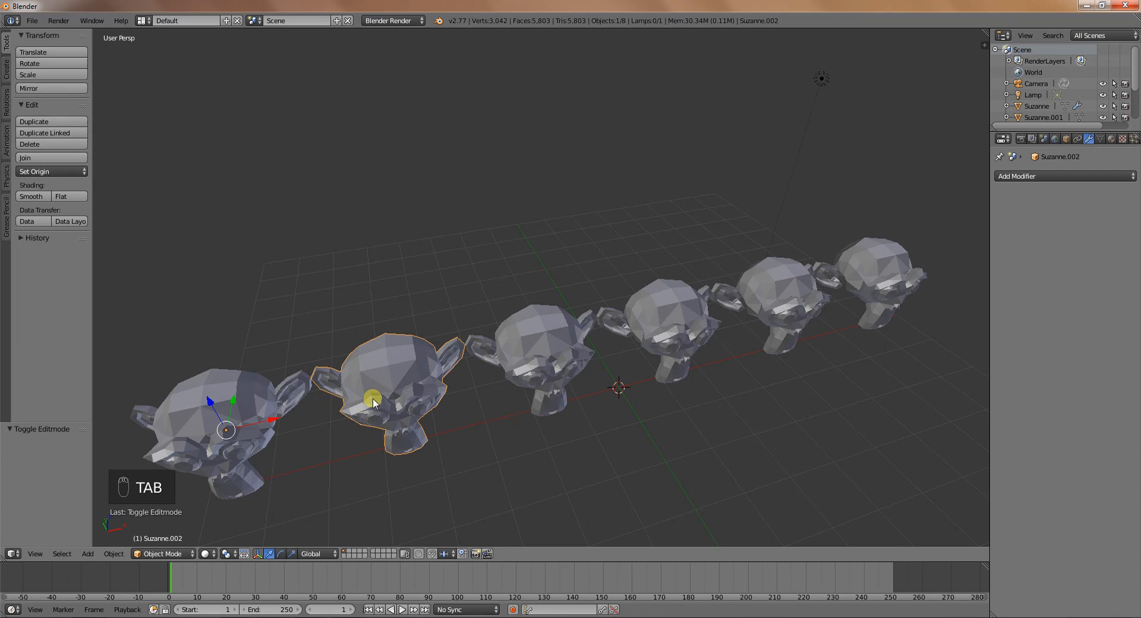
right_click(250, 416, "shift")
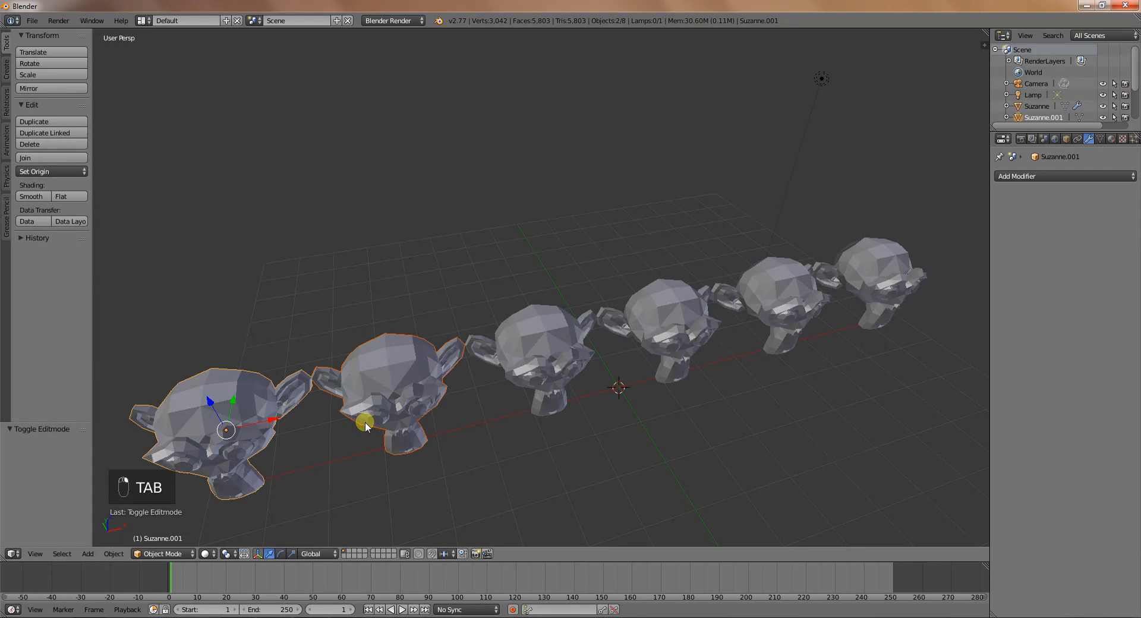
key("ctrl+j")
key("Tab")
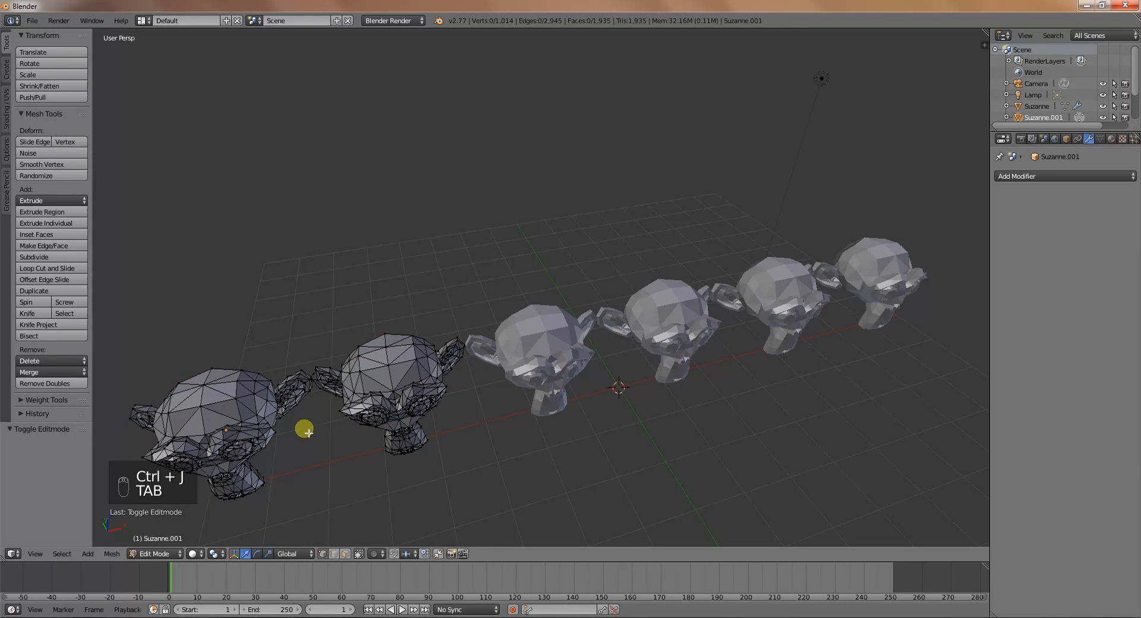
middle_click_drag(316, 438, 453, 373)
scroll(453, 371, "up", 3)
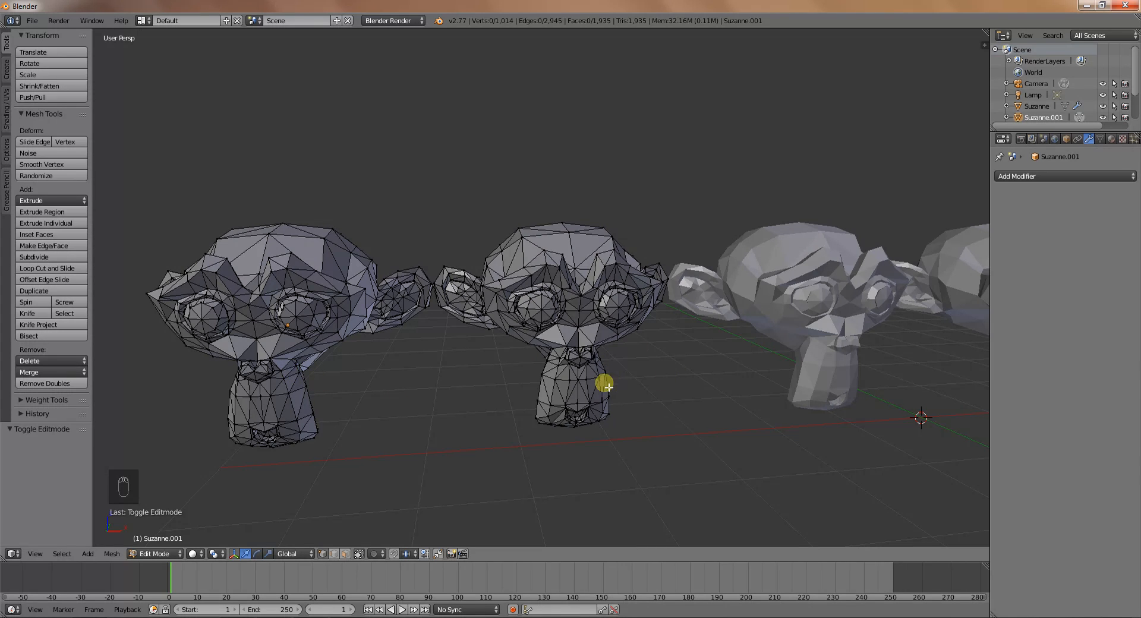
scroll(609, 386, "down", 2)
middle_click_drag(635, 378, 610, 402)
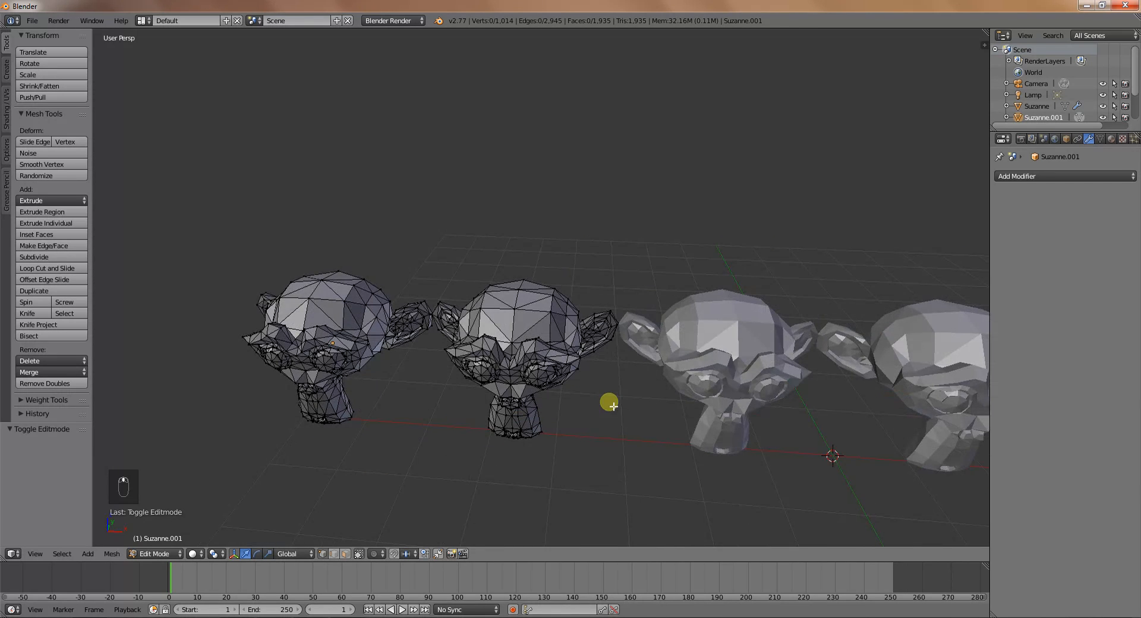
Return to Object Mode and set the third head's Triangulate Quad Method to Fixed Alternate.
key("Tab")
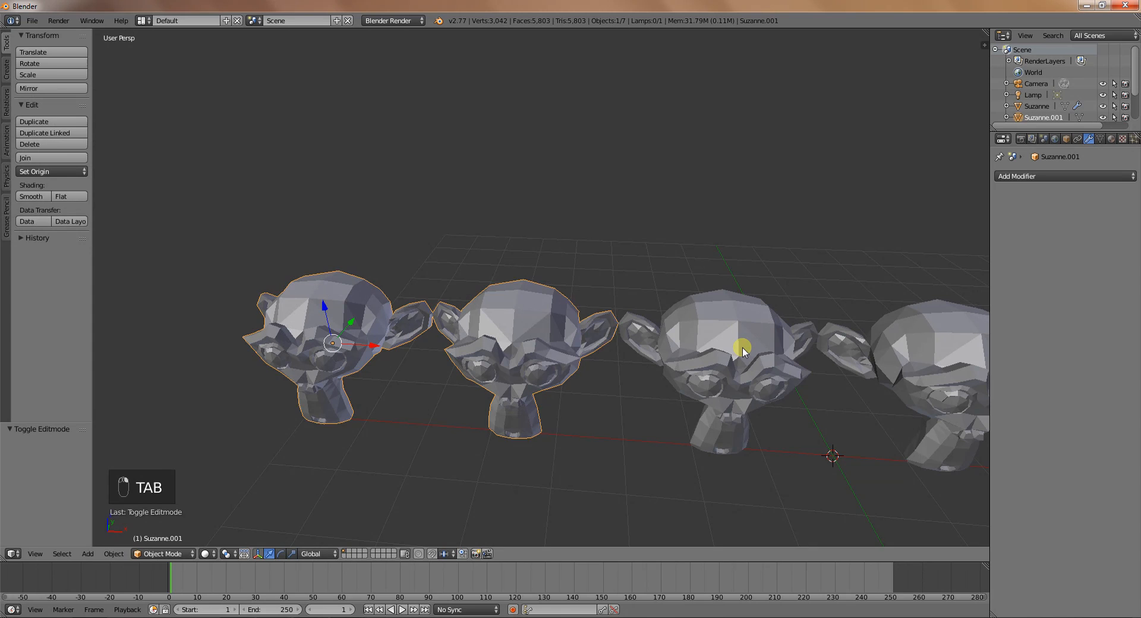
right_click(743, 347)
left_click(1050, 240)
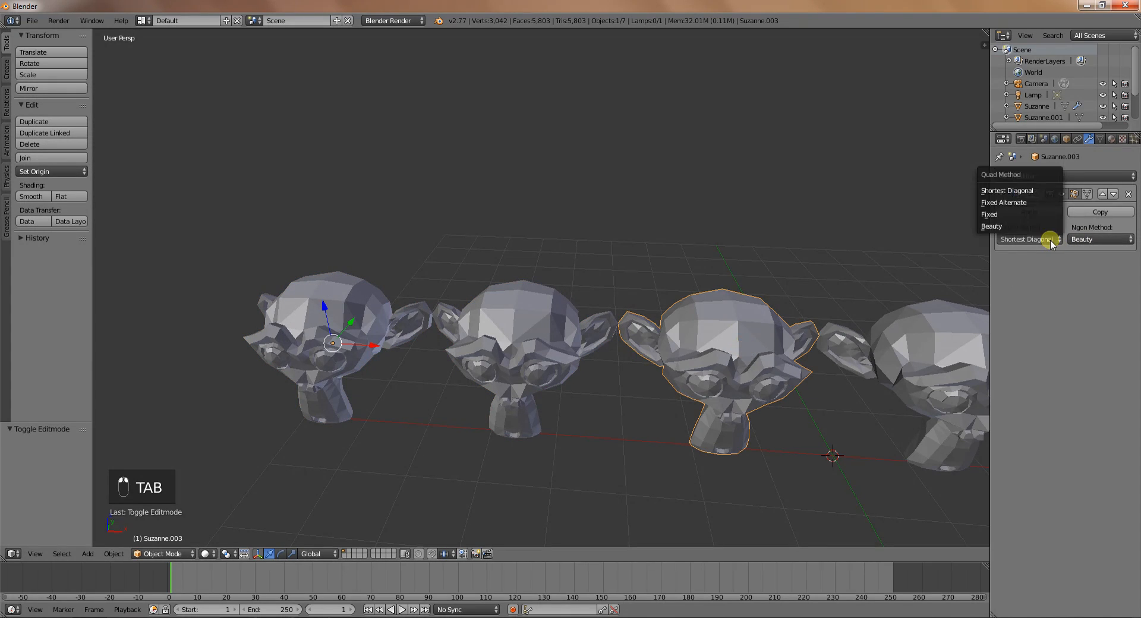
left_click(1027, 205)
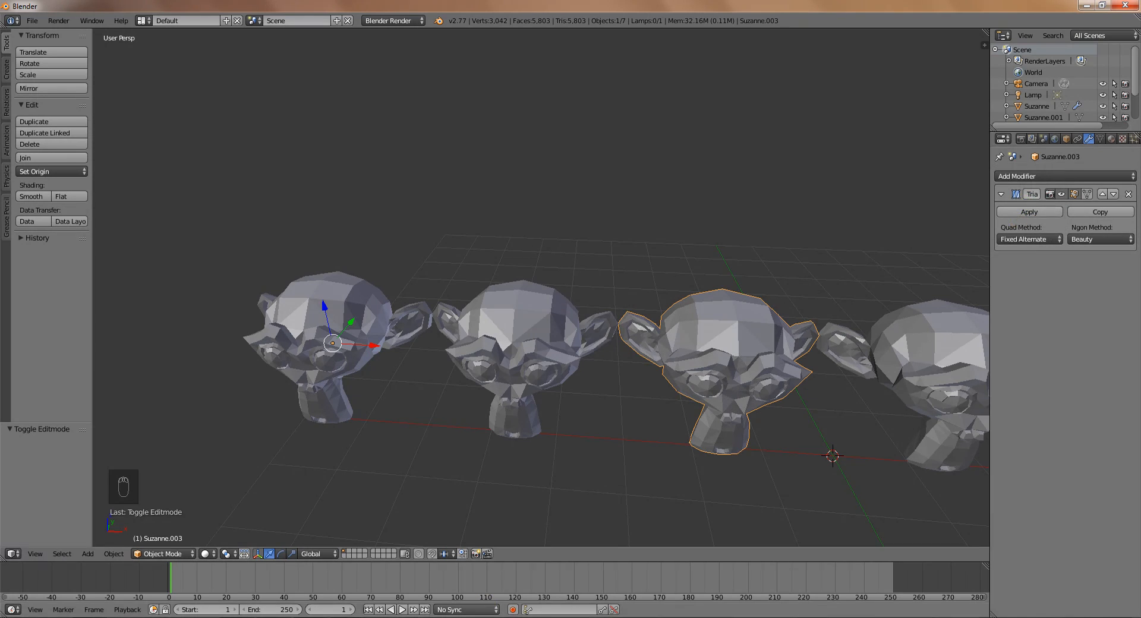
mouse_move(832, 606)
left_click(748, 585)
left_click(747, 585)
left_click(1082, 557)
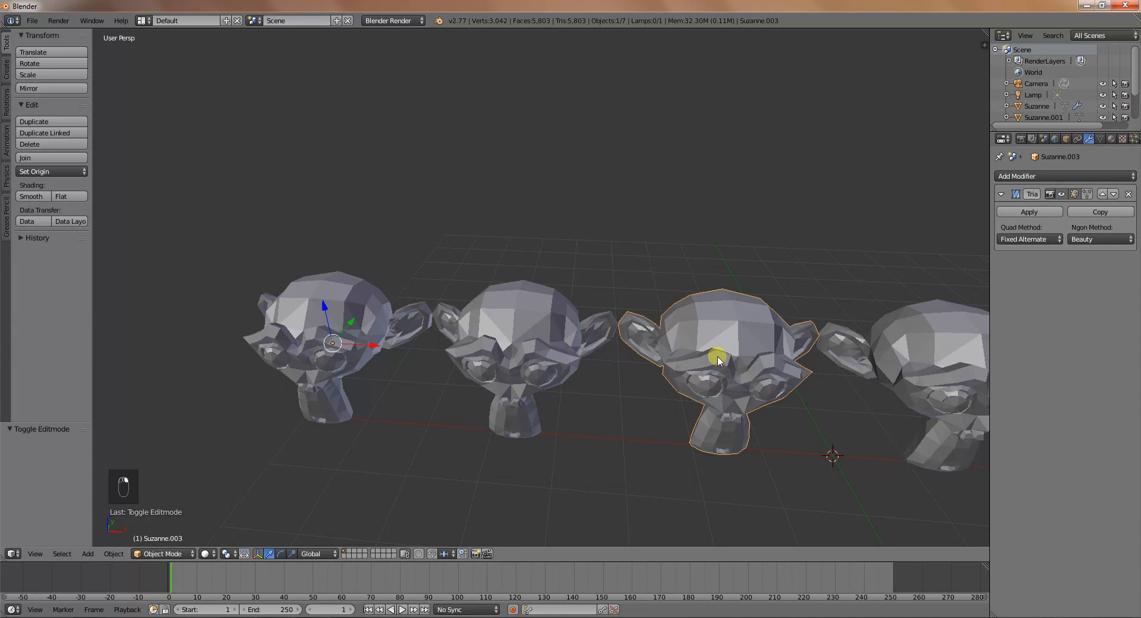
Apply the third head's Triangulate modifier and join that head to the first two heads.
left_click(1029, 211)
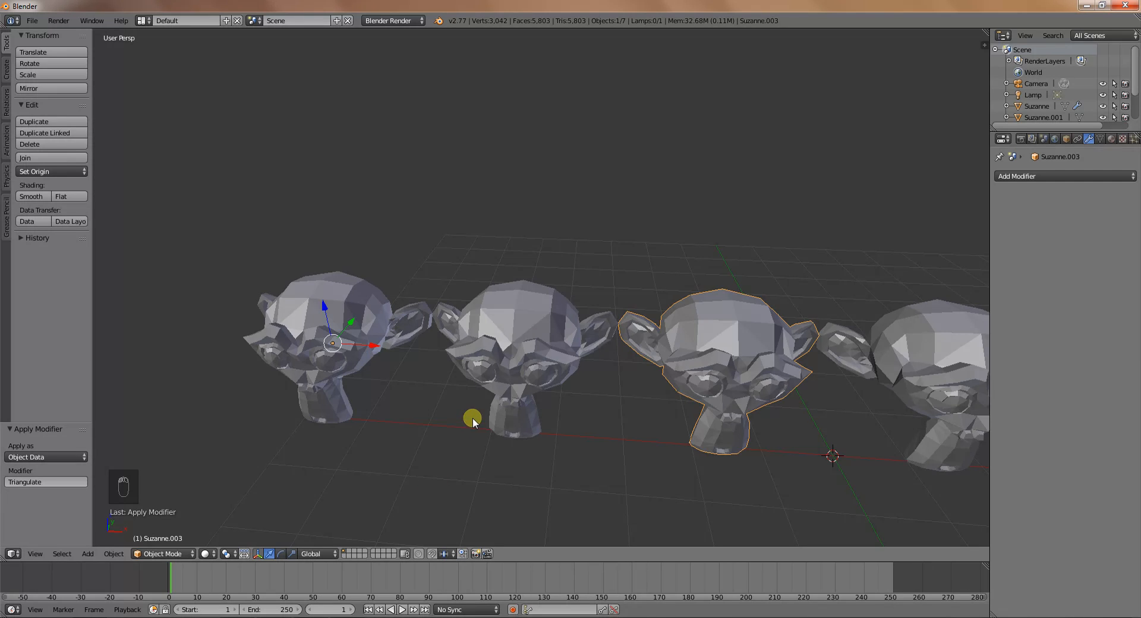
left_click(561, 344, "shift")
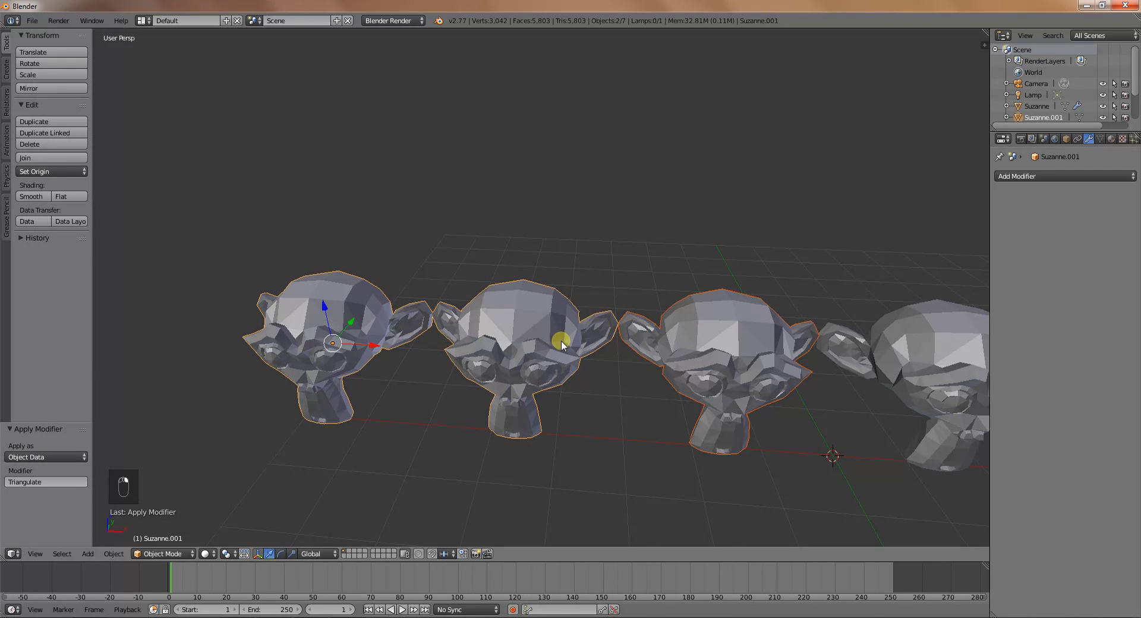
key("ctrl+j")
Enter Edit Mode and compare the triangle layout of the three joined heads from the front.
key("Tab")
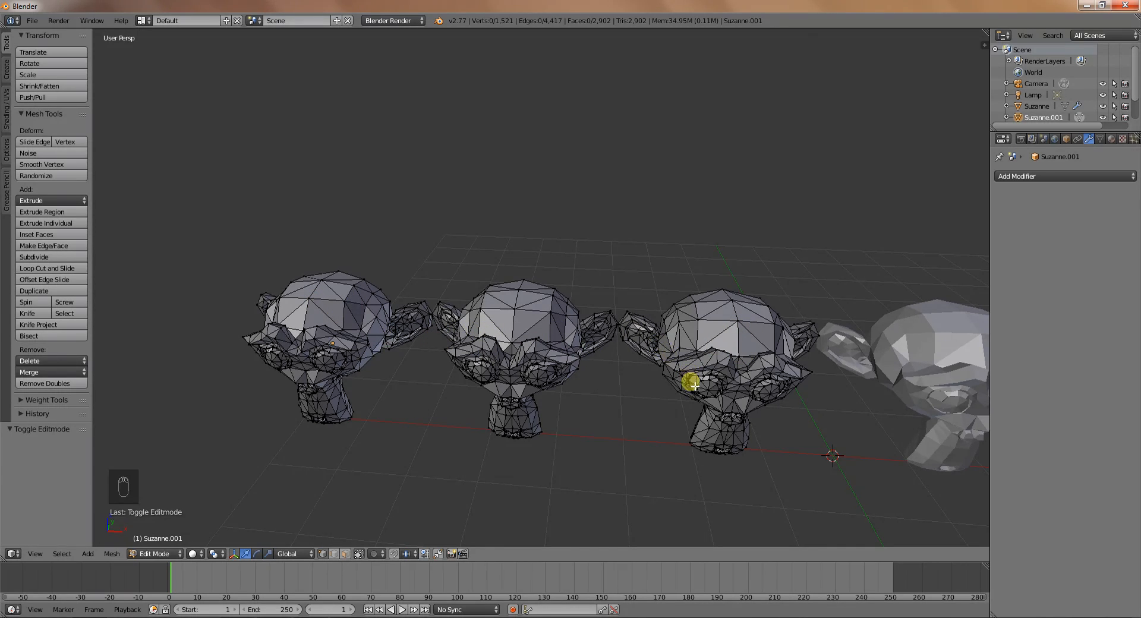
scroll(694, 385, "up", 5)
middle_click_drag(644, 372, 637, 358)
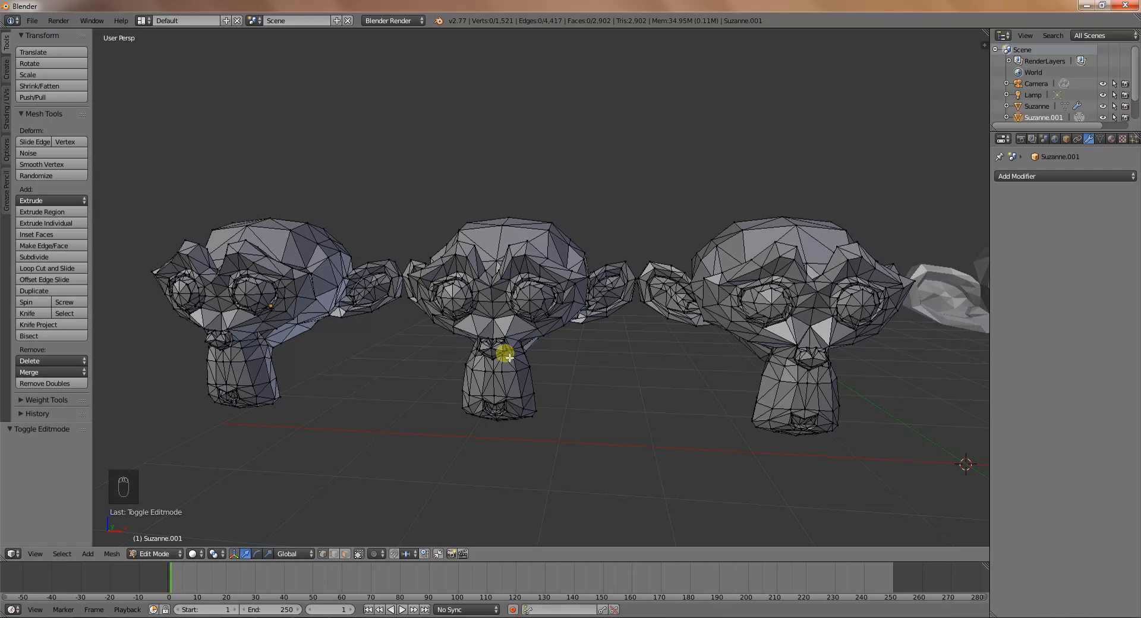
middle_click_drag(682, 325, 700, 327)
middle_click_drag(571, 344, 567, 346)
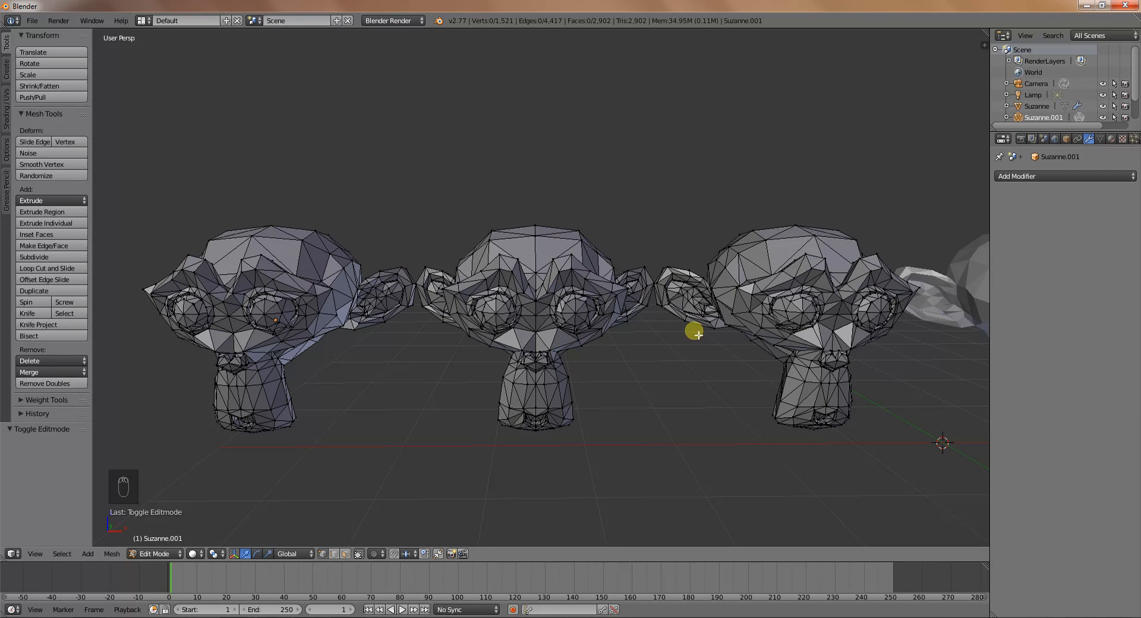
middle_click_drag(731, 369, 720, 379)
scroll(716, 376, "down", 4)
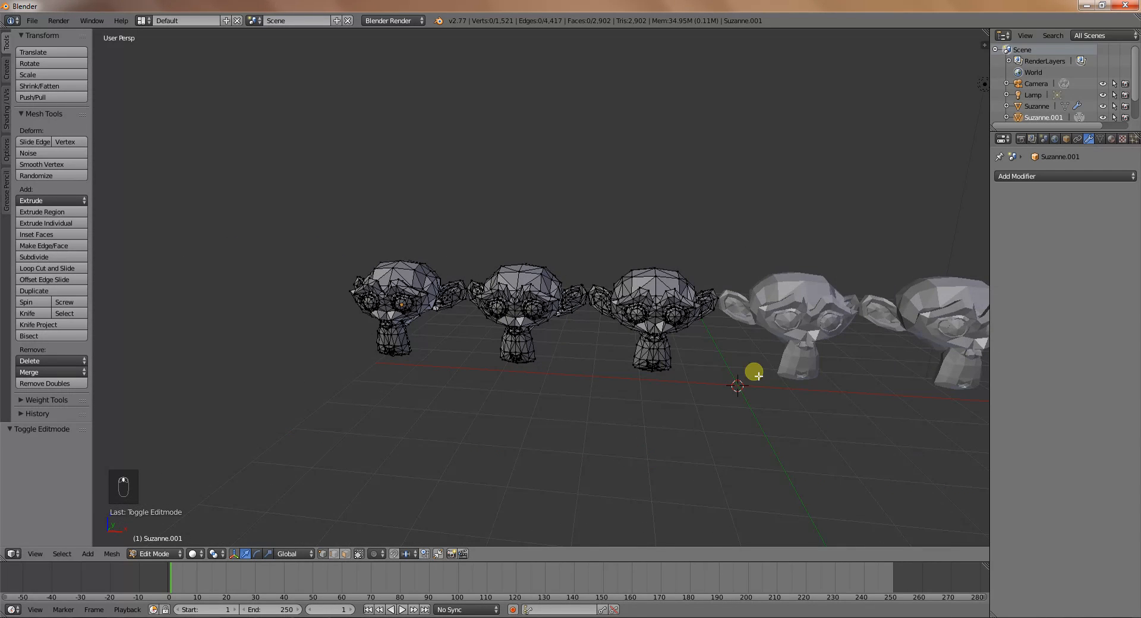
Back in Object Mode, choose Shortest Diagonal as the fourth head's Quad Method and apply its Triangulate modifier.
key("Tab")
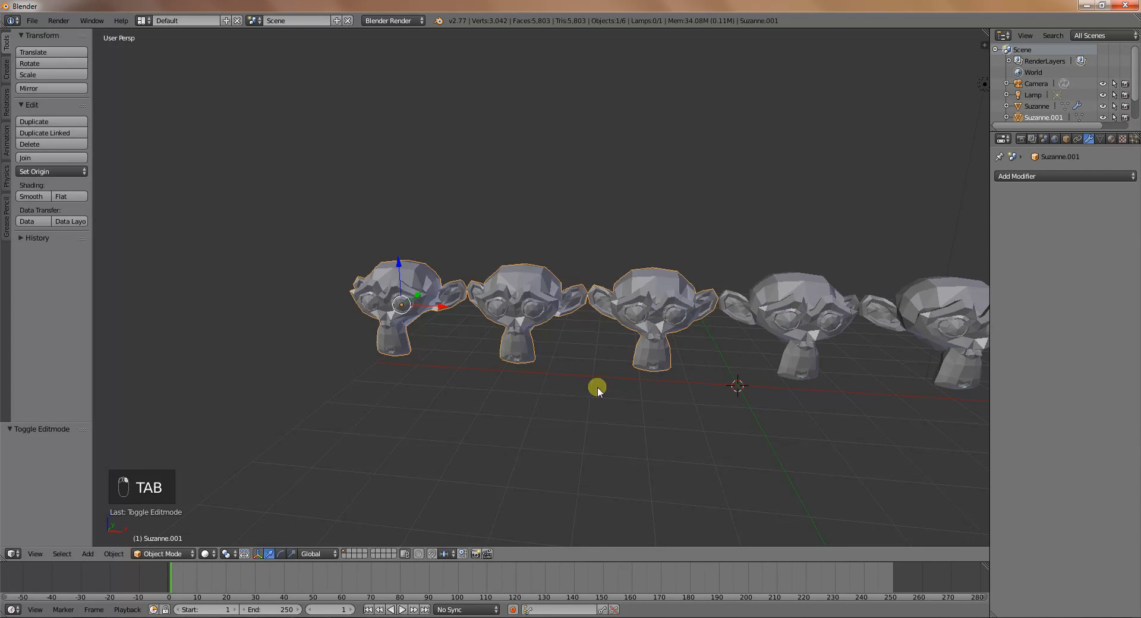
right_click(771, 290)
left_click(1056, 239)
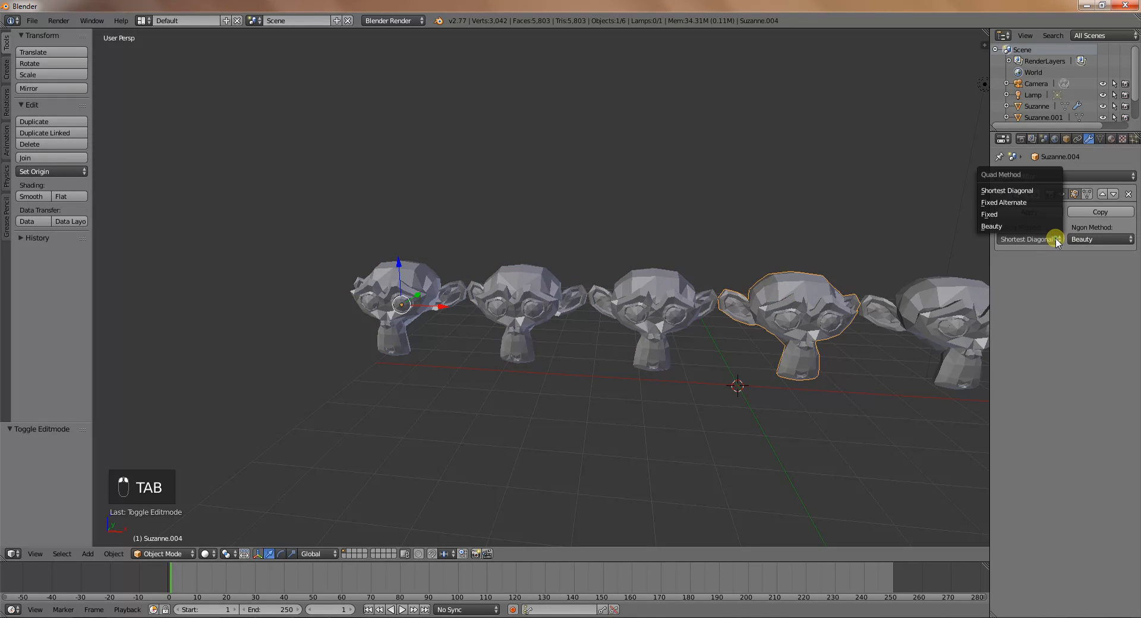
left_click(1044, 190)
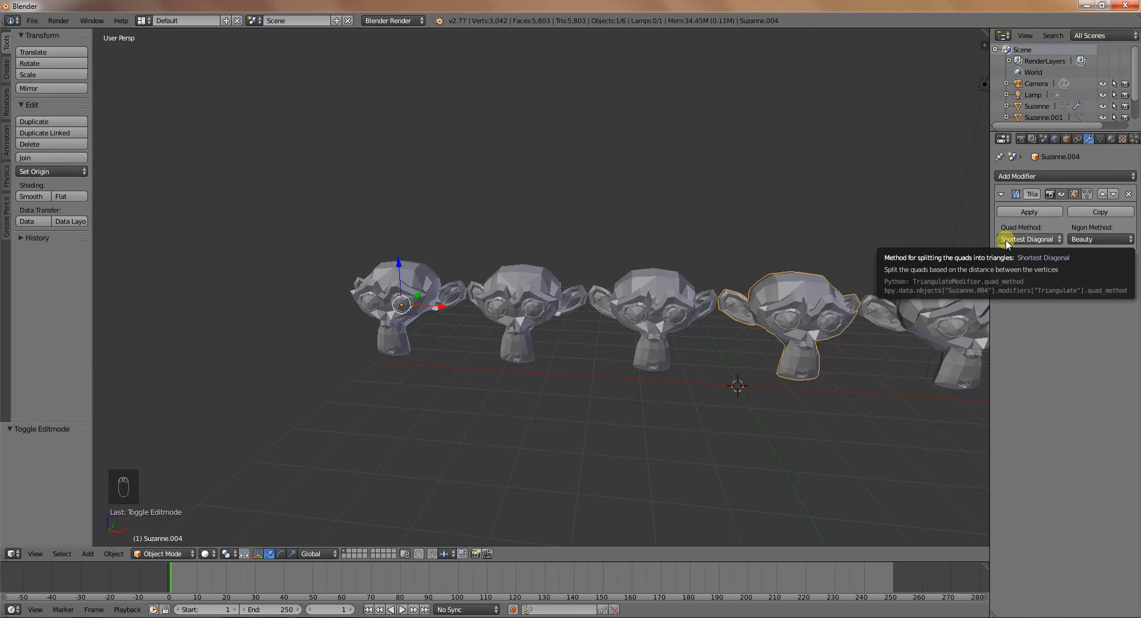
left_click(1026, 212)
Join the fourth head to the first three heads and compare all four meshes in Edit Mode.
left_click(658, 315, "shift")
key("ctrl+j")
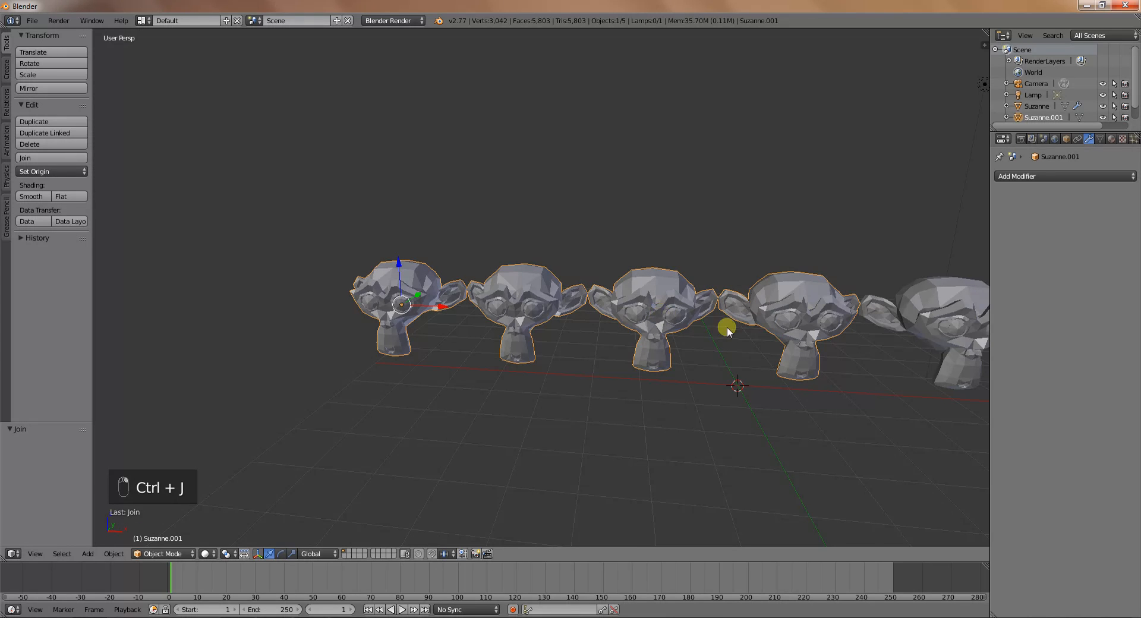
key("Tab")
middle_click_drag(790, 347, 731, 313)
scroll(785, 369, "up", 2)
scroll(817, 379, "down", 1)
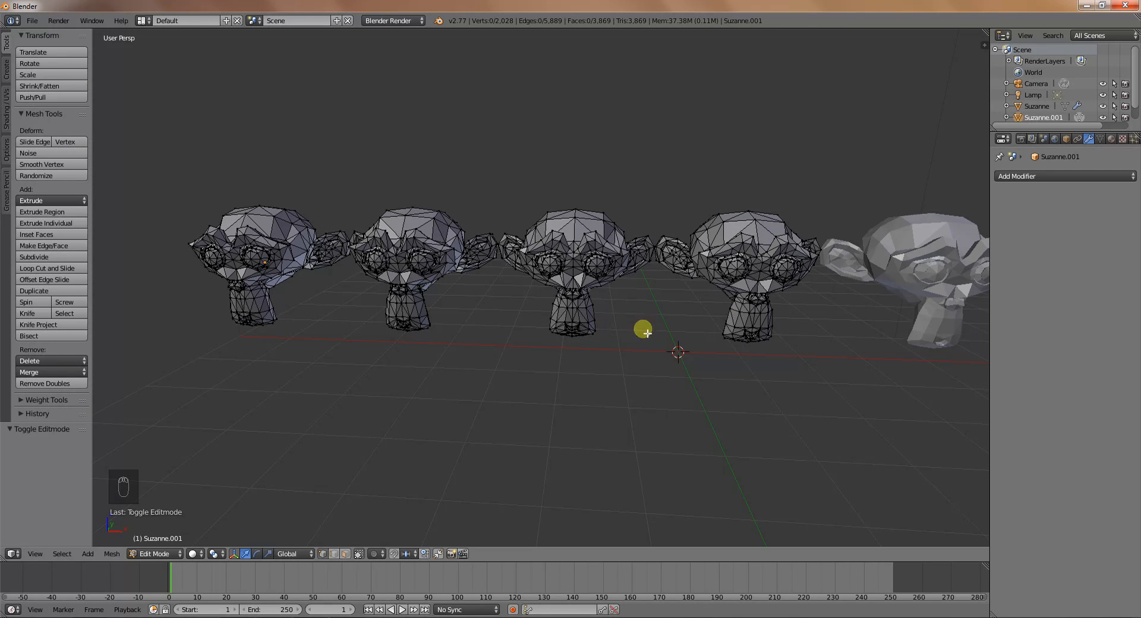
Set the fifth head's Triangulate Ngon Method to Clip, apply the modifier and inspect the mesh in Edit Mode.
key("Tab")
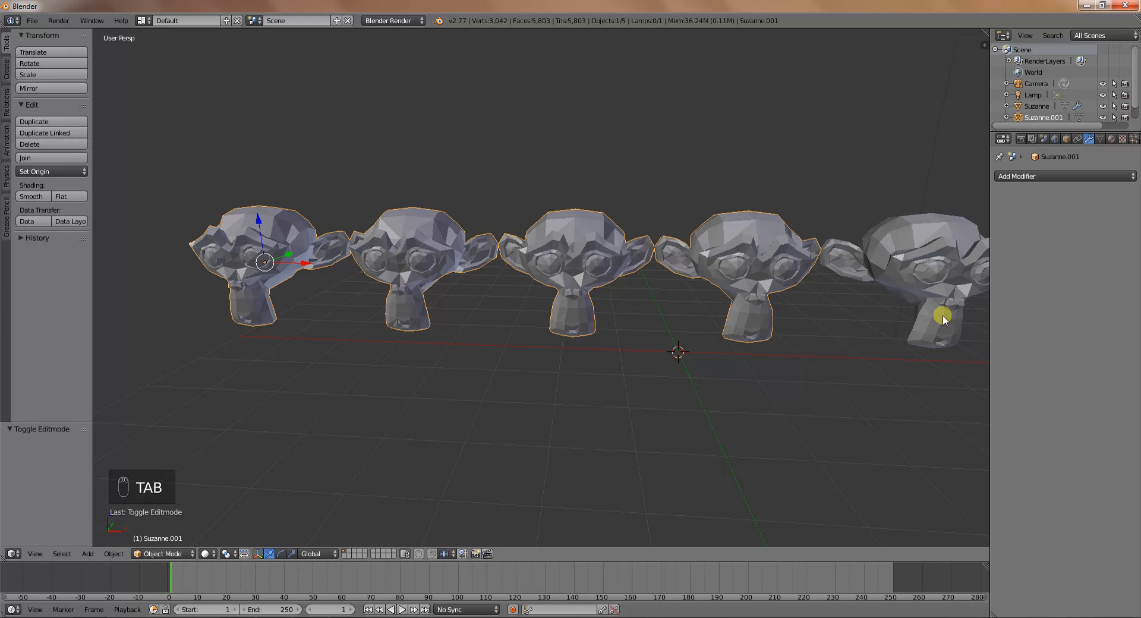
right_click(938, 269)
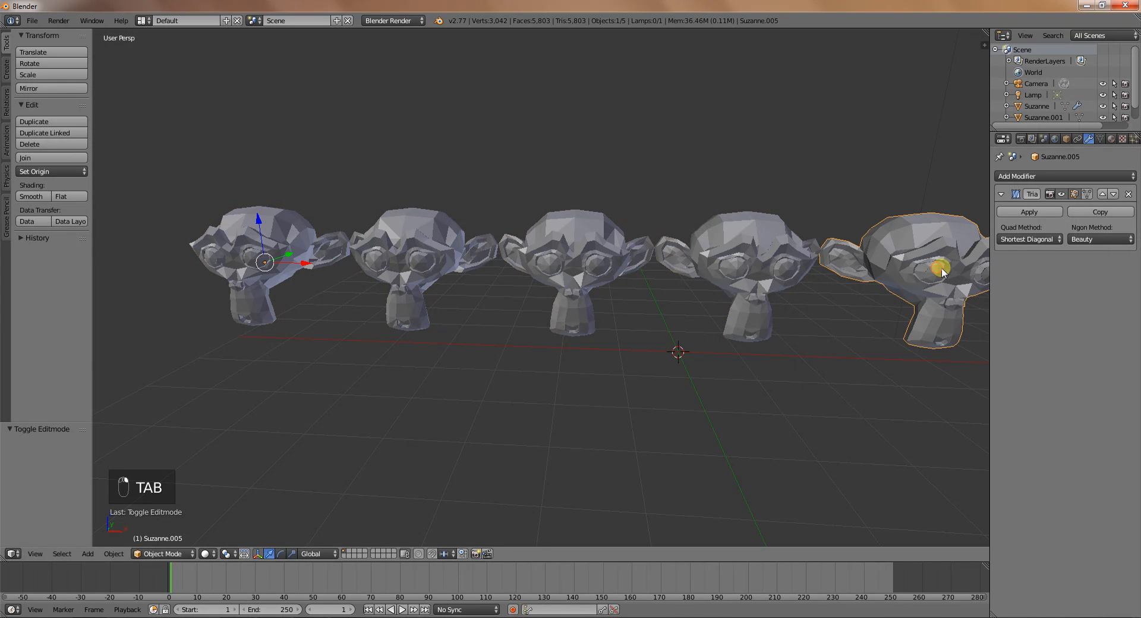
left_click(1107, 238)
left_click(1102, 228)
left_click(1097, 238)
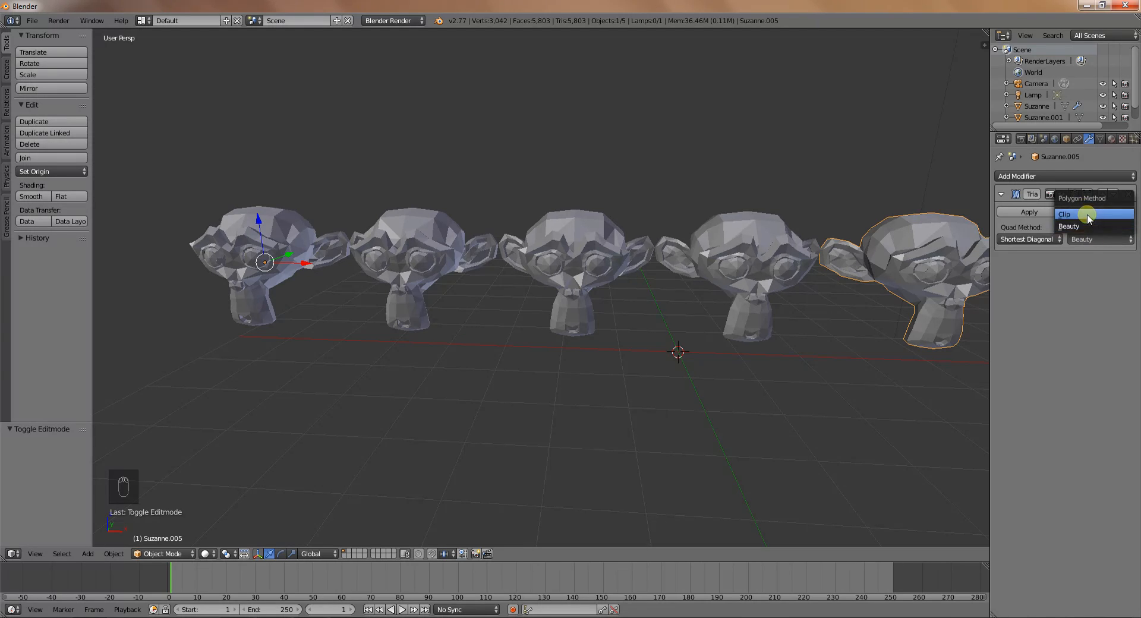
left_click(1086, 216)
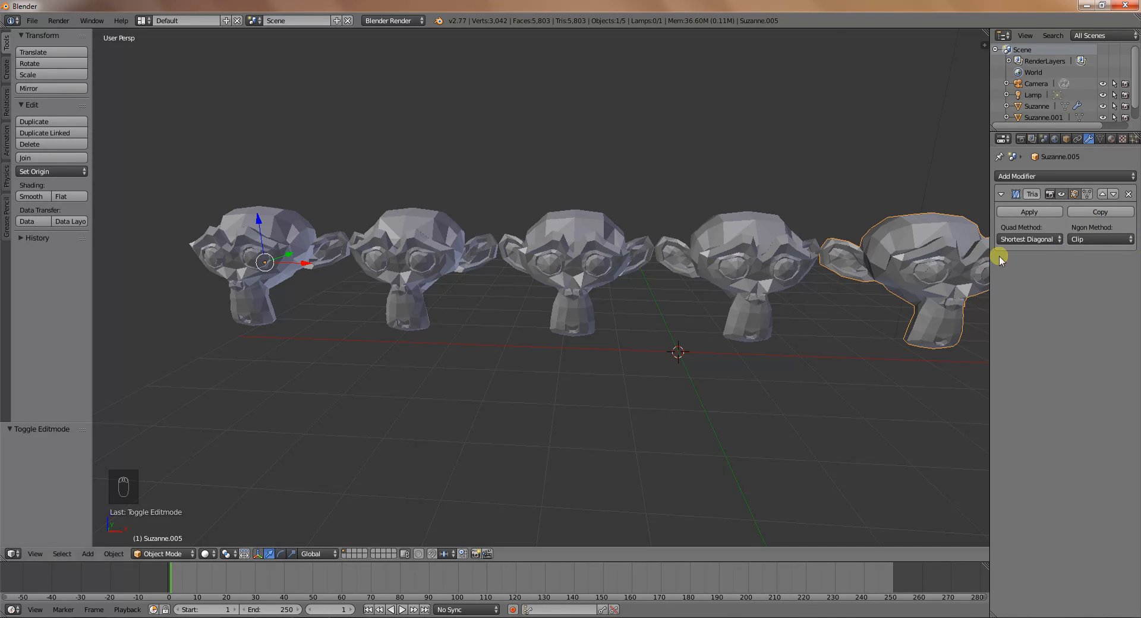
left_click(1030, 212)
key("Tab")
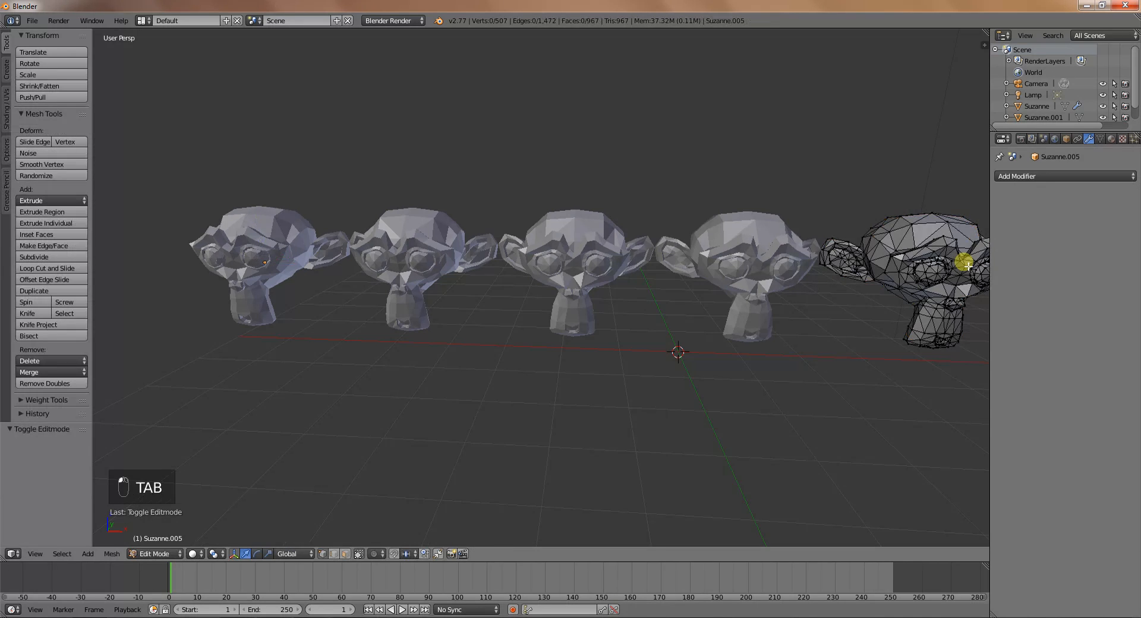
middle_click_drag(961, 263, 960, 278)
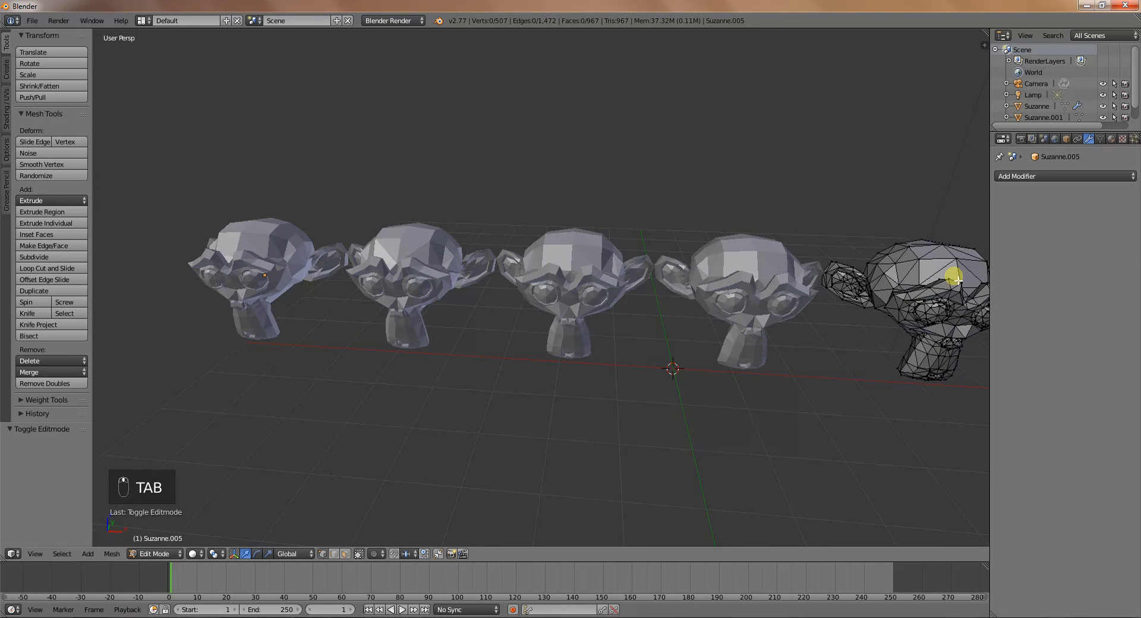
Join the fifth head to the first four heads and view the combined mesh in Edit Mode.
key("Tab")
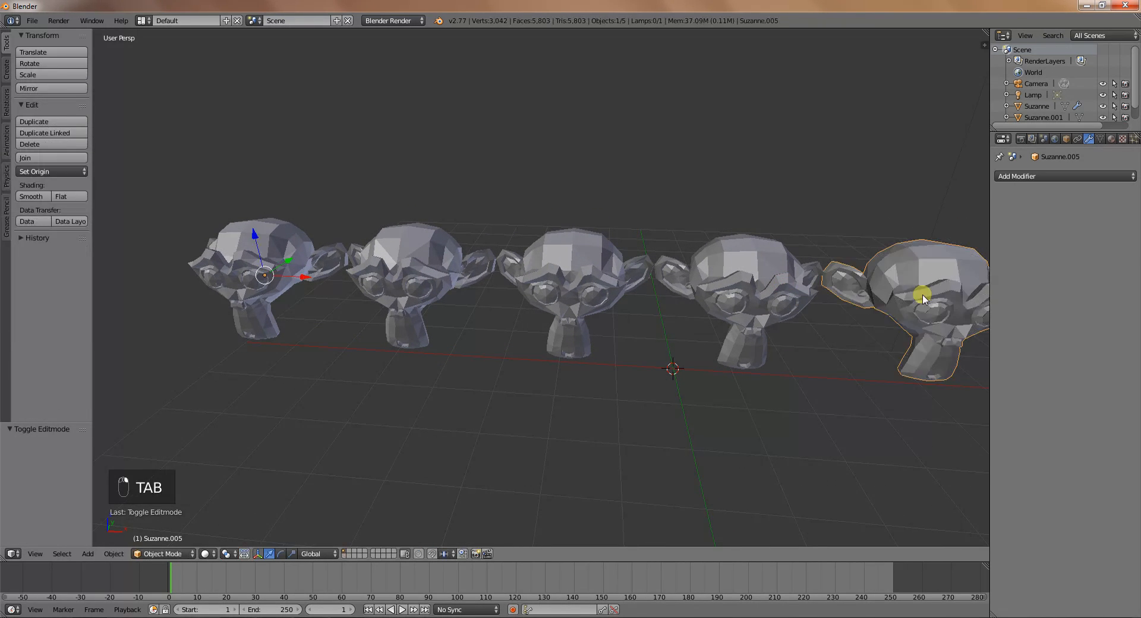
right_click(790, 283, "shift")
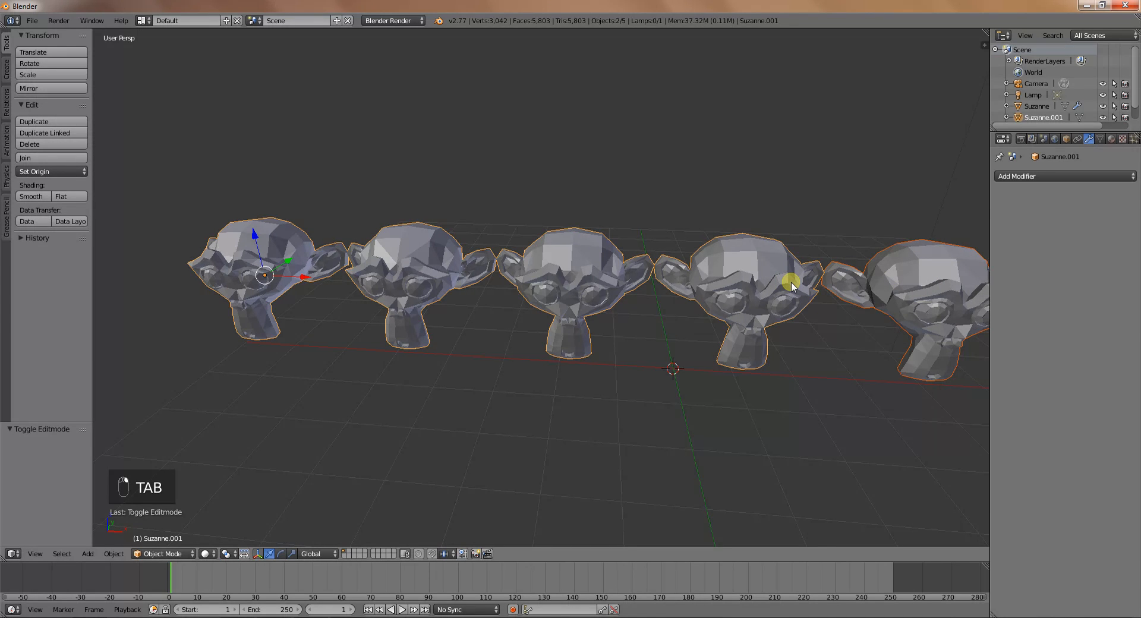
key("ctrl+j")
scroll(803, 297, "down", 3)
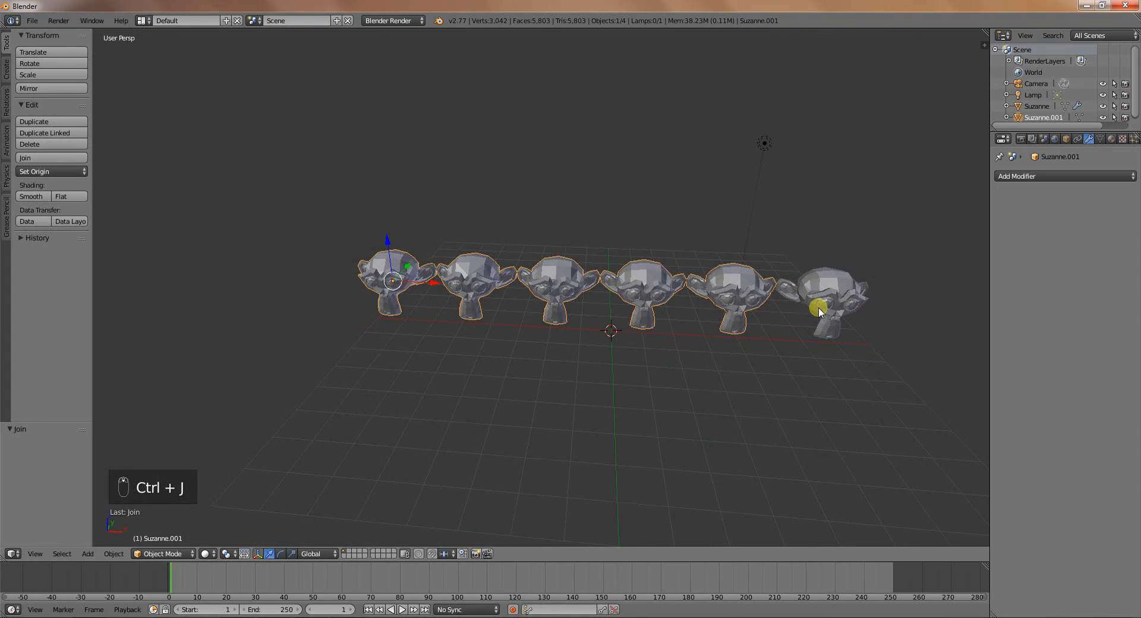
key("Tab")
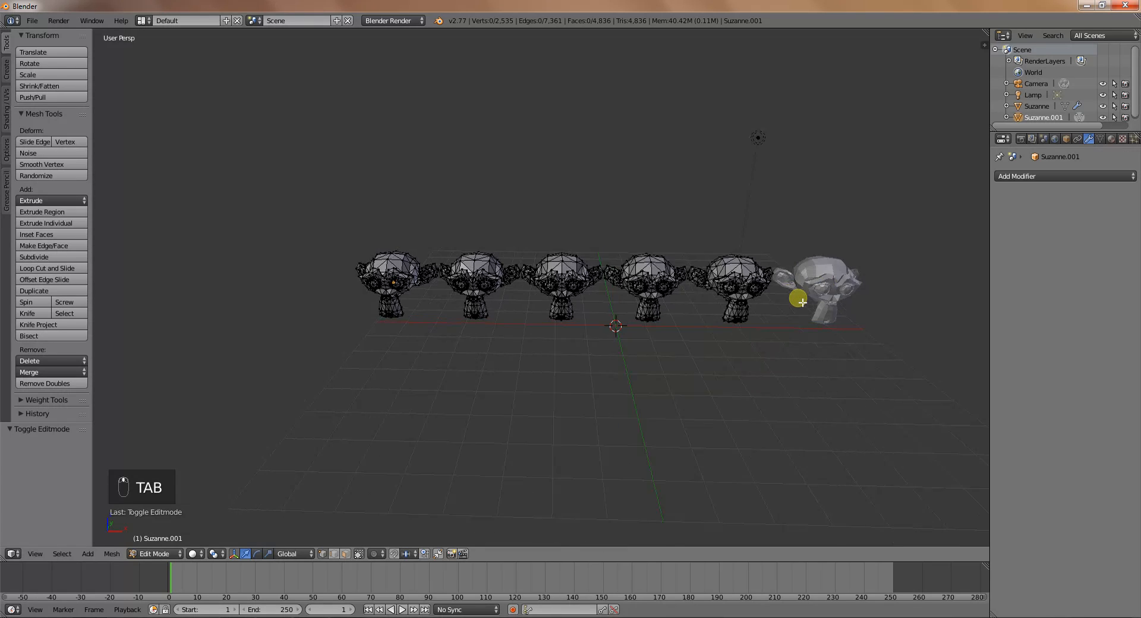
Back in Object Mode, select the sixth Suzanne head and set its Triangulate Quad Method to Beauty.
key("Tab")
right_click(869, 290)
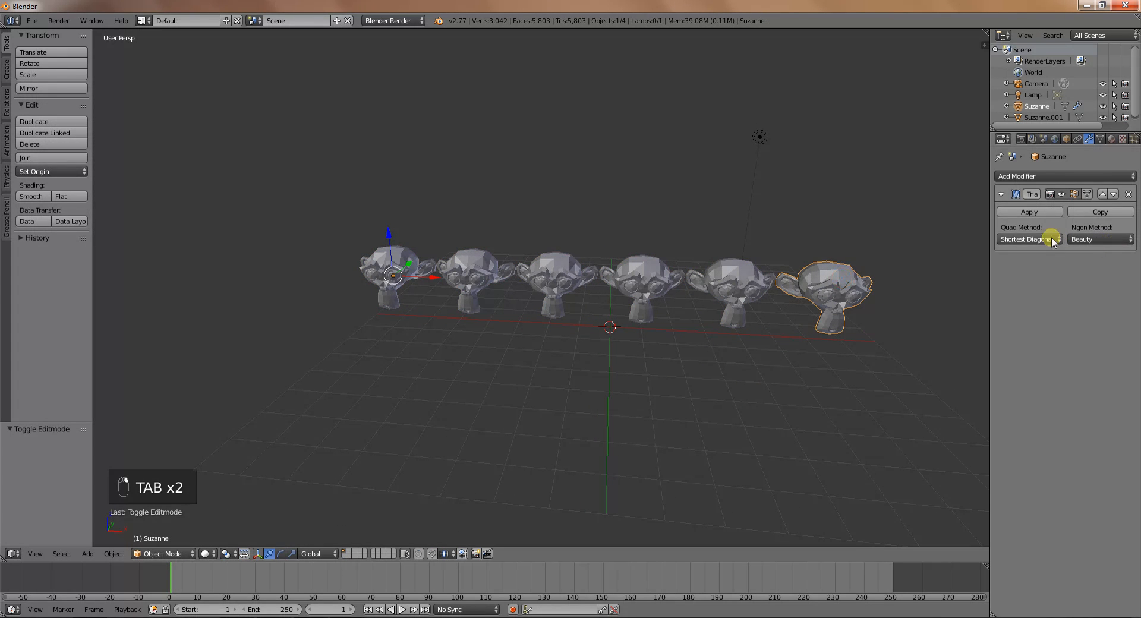
left_click(1028, 239)
left_click(1035, 227)
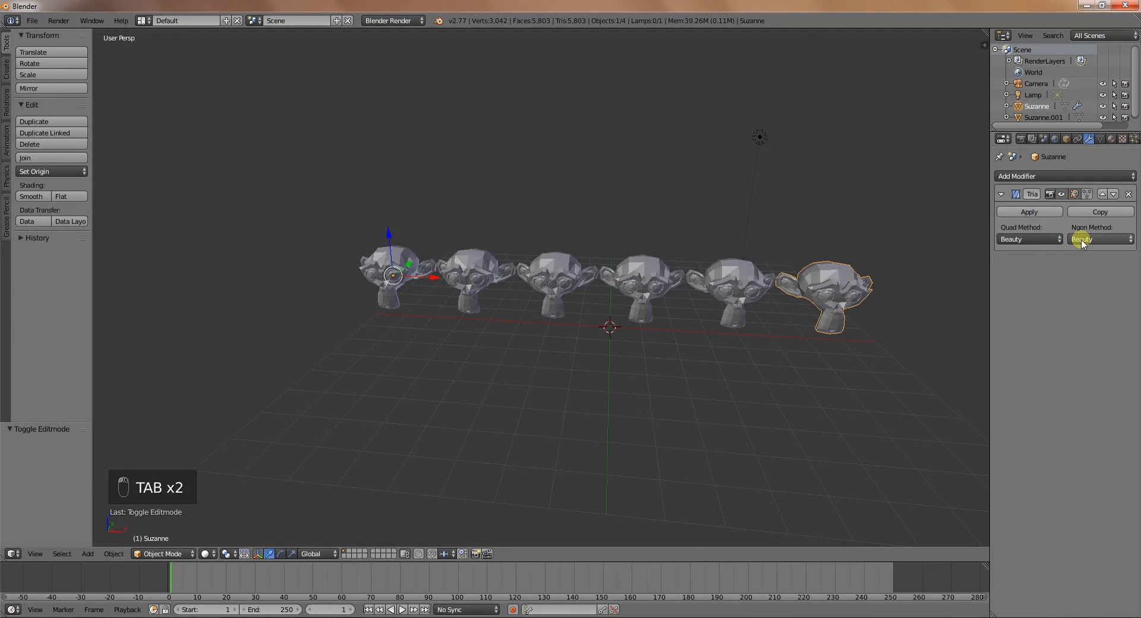
Try other Quad Methods on the sixth head's Triangulate modifier, including Fixed Alternate and Shortest Diagonal.
left_click(1029, 239)
left_click(1013, 221)
left_click(1024, 239)
left_click(1014, 202)
left_click(1022, 239)
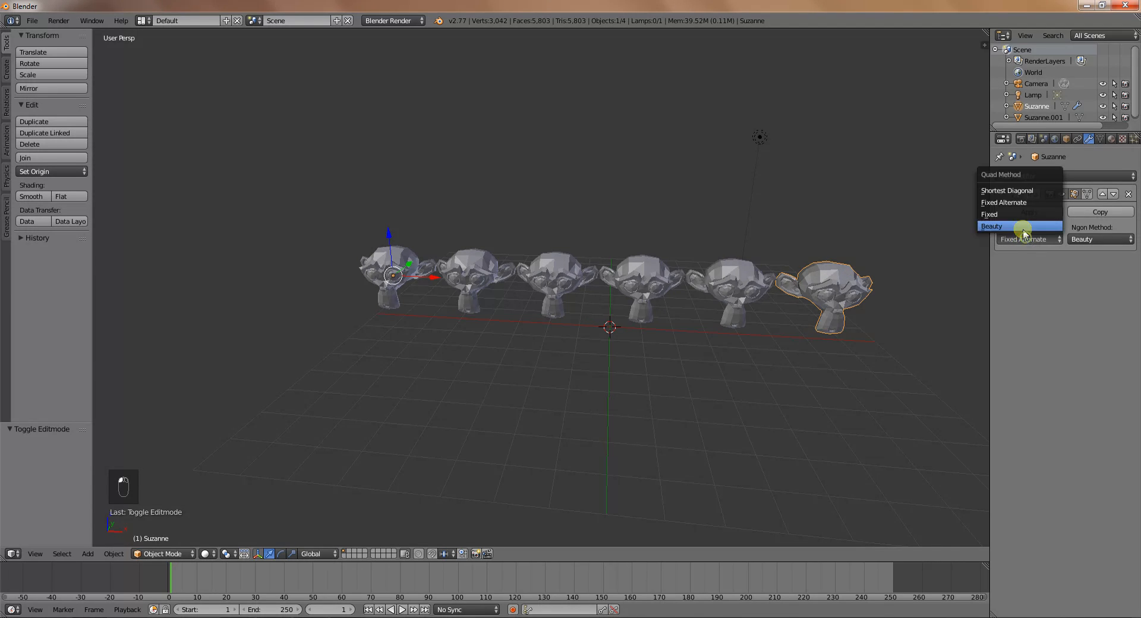
left_click(1017, 190)
Set the sixth head's Triangulate modifier to the Clip Ngon Method and the Beauty Quad Method.
left_click(1111, 237)
left_click(1098, 222)
left_click(1042, 239)
left_click(1027, 221)
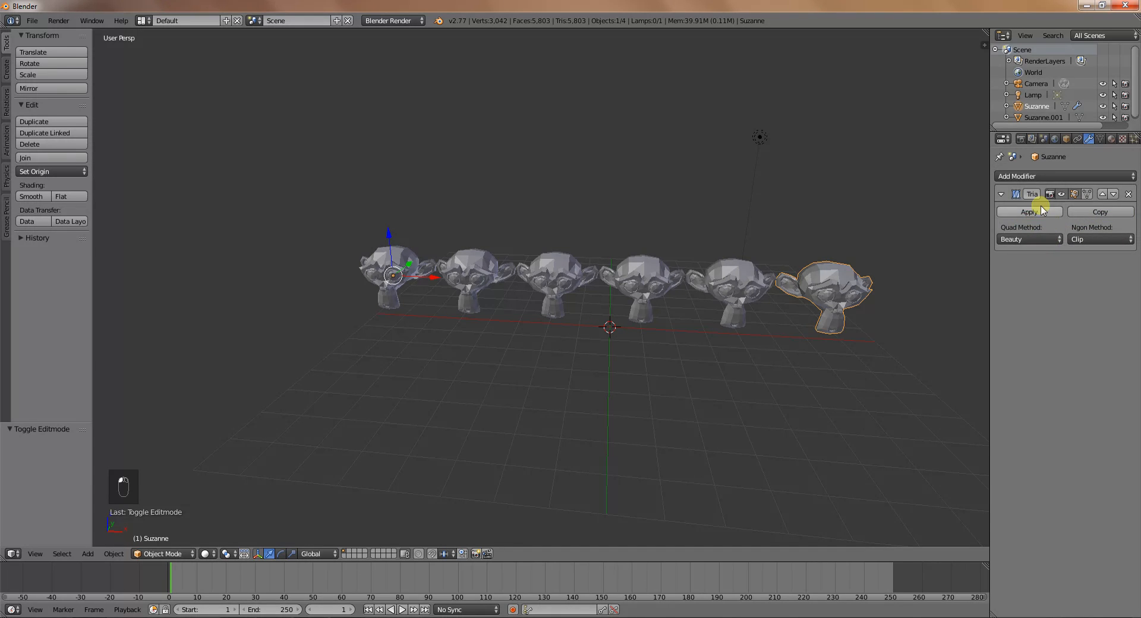
Apply the sixth head's Triangulate modifier, check its mesh in Edit Mode and join it to the other five heads.
left_click(1032, 212)
key("Tab")
key("Tab")
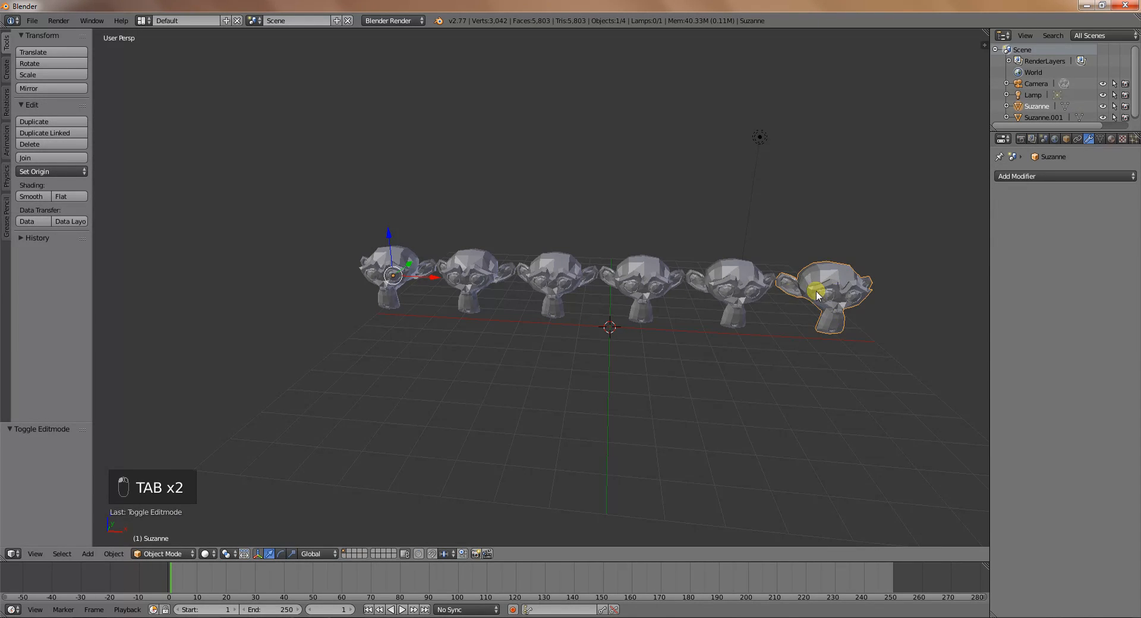
right_click(758, 282, "shift")
key("ctrl+j")
Add a new Monkey mesh and raise it about 3.72 units along Z above the row of heads.
key("shift+a")
mouse_move(663, 327)
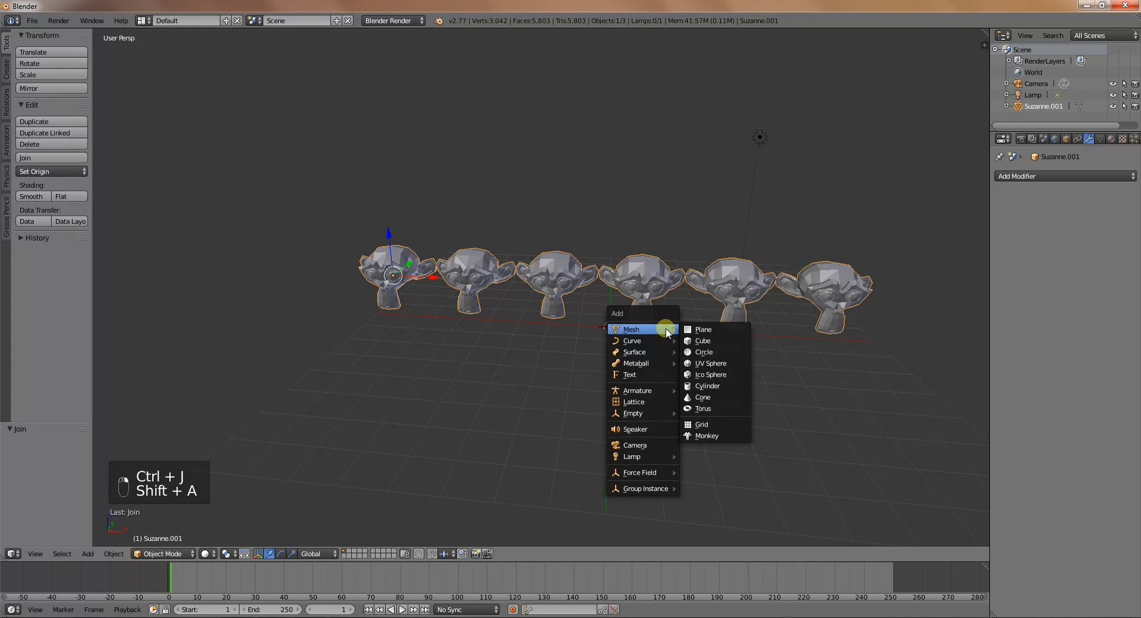
left_click(722, 434)
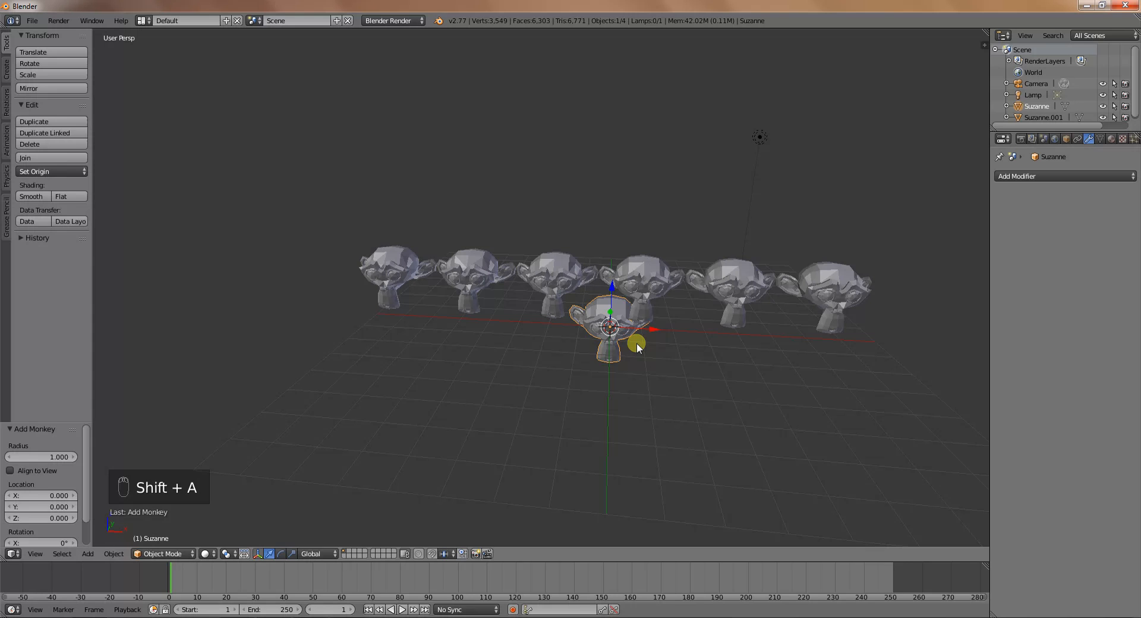
key("g")
key("z")
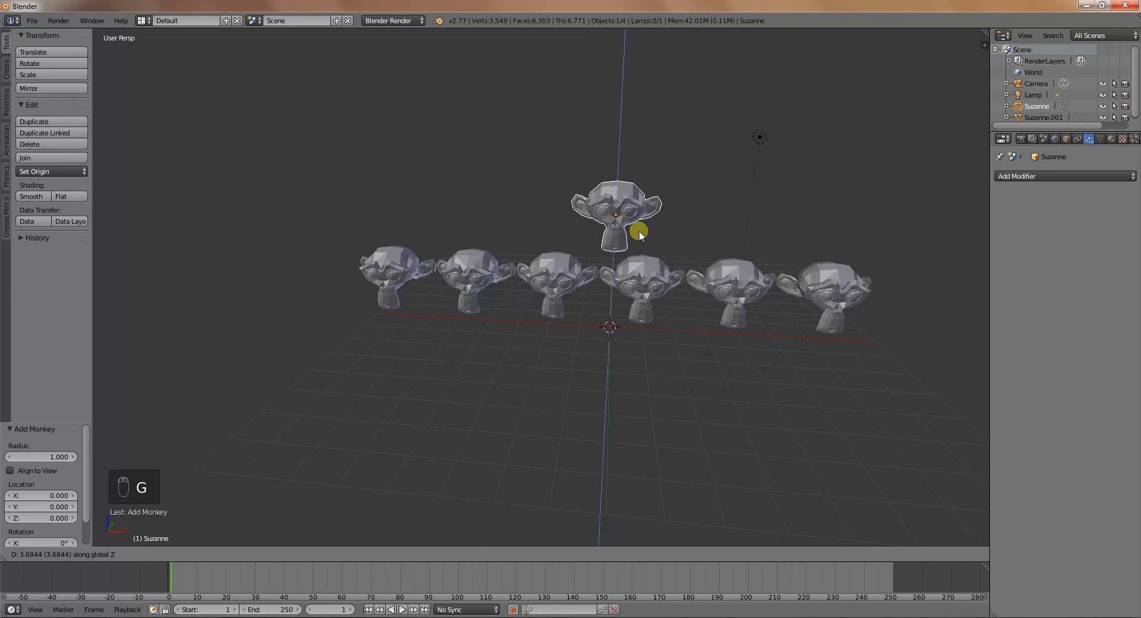
left_click(638, 229)
Join the raised untriangulated head to the row of six heads and enter Edit Mode.
left_click(567, 280, "shift")
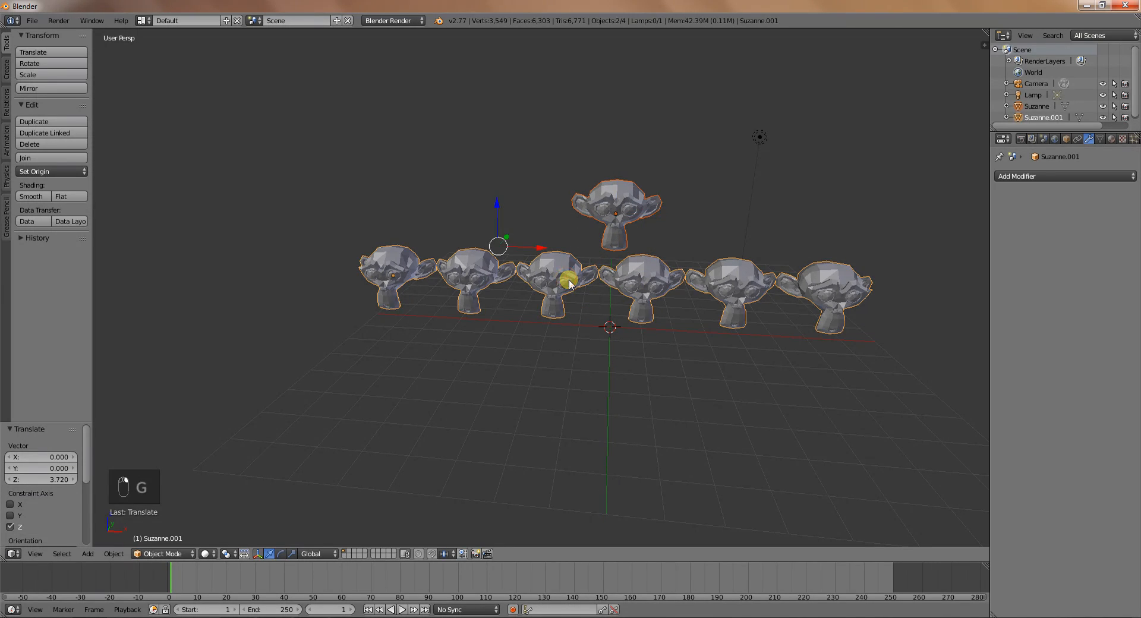
key("ctrl+j")
key("Tab")
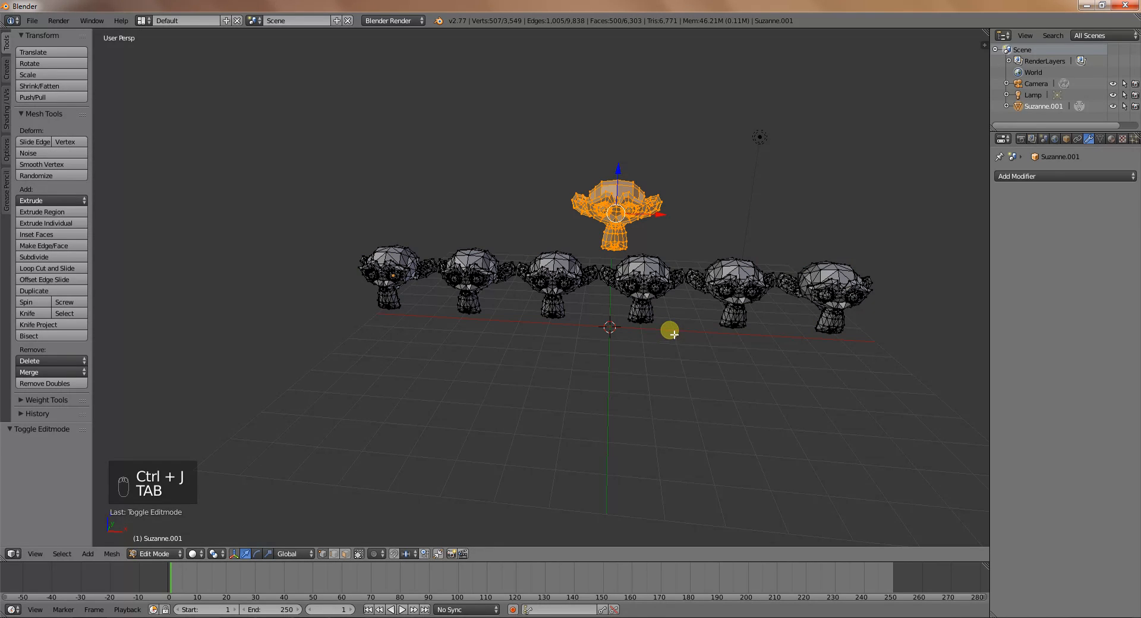
Compare the topology of the six triangulated heads with the untriangulated head, picking vertices on individual heads.
middle_click_drag(697, 324, 710, 375)
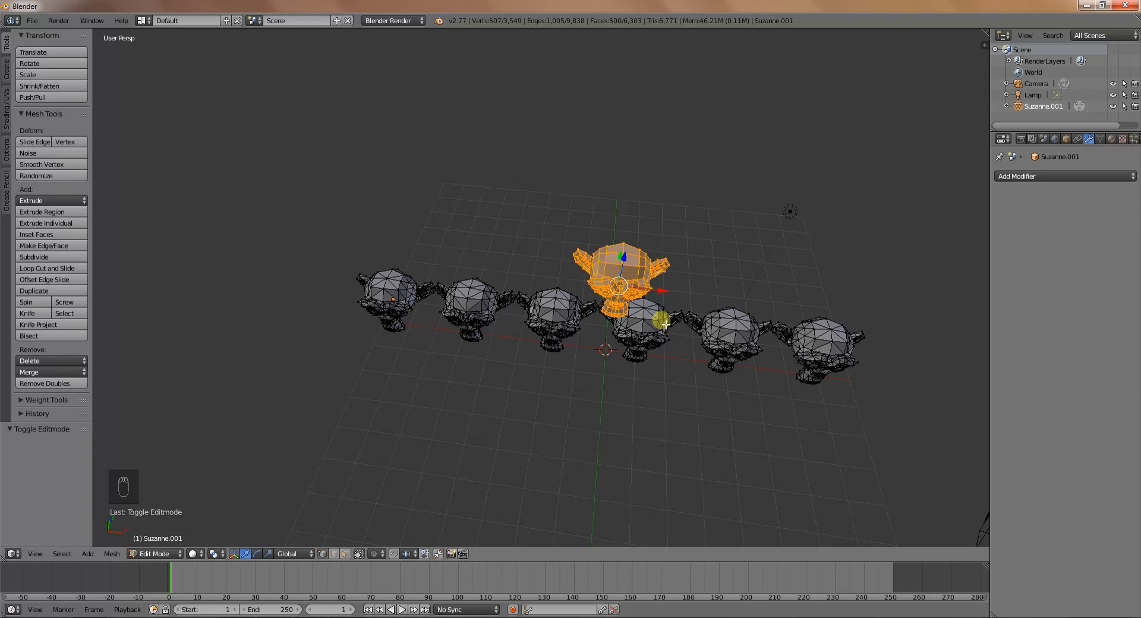
right_click(391, 295)
right_click_drag(639, 316, 698, 324)
right_click(696, 323)
right_click(726, 321)
right_click(734, 321)
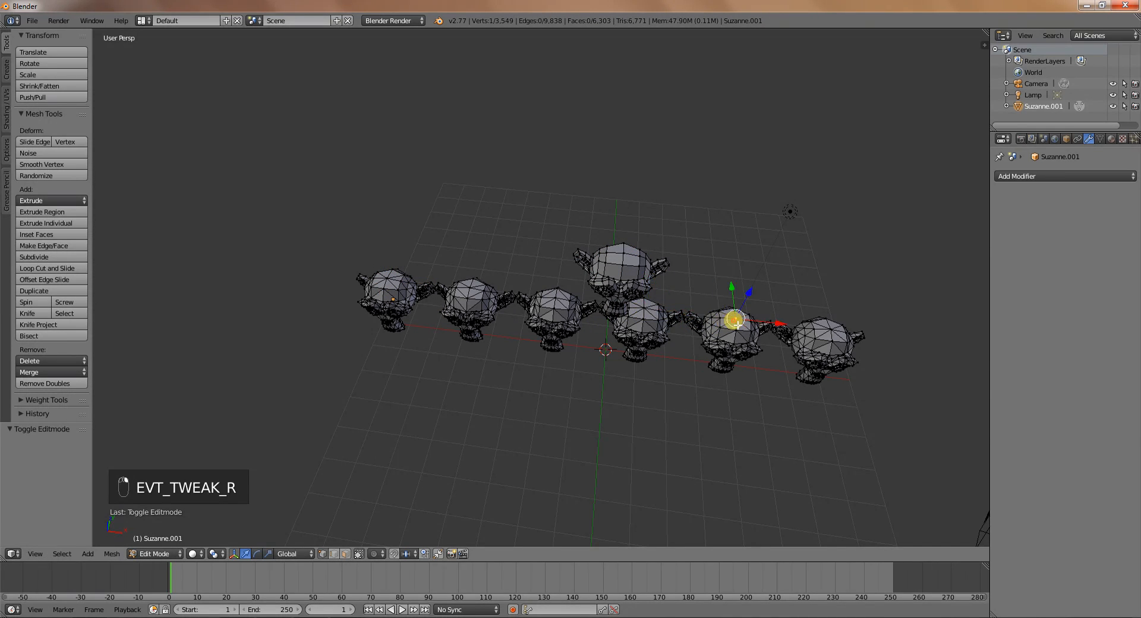
right_click(835, 326)
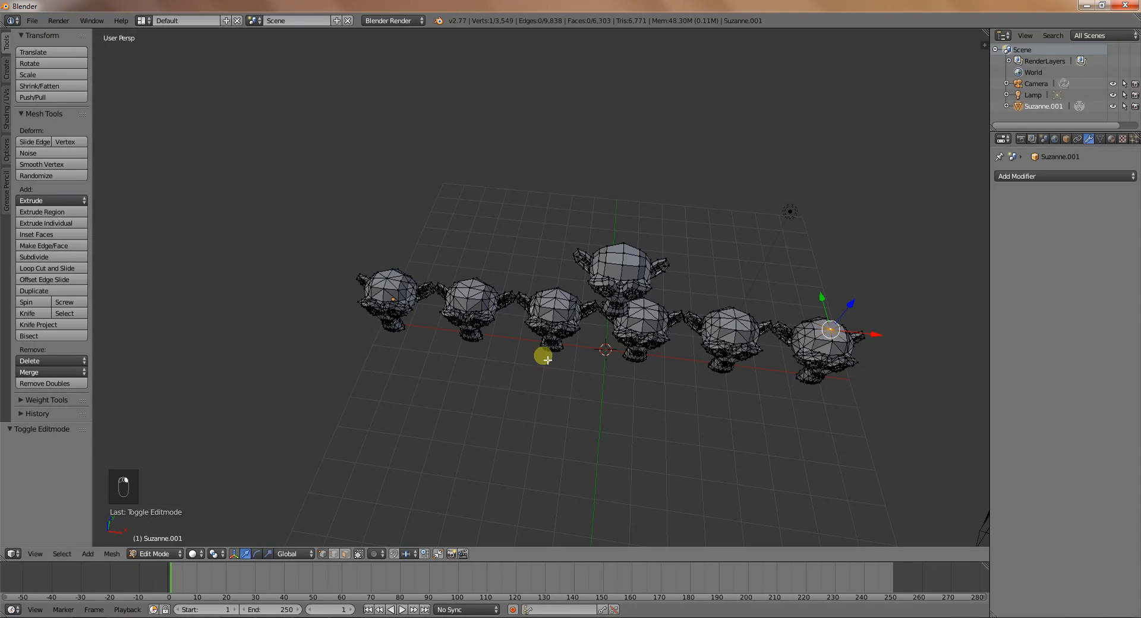
right_click(555, 305)
right_click(469, 298)
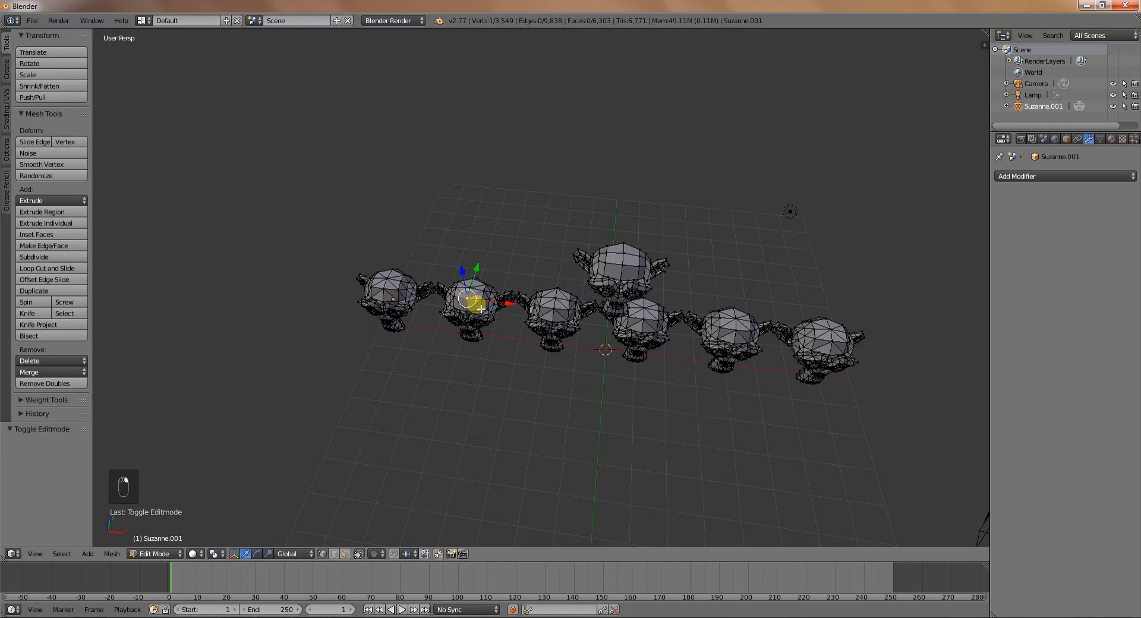
middle_click_drag(563, 331, 552, 318)
scroll(551, 318, "up", 4)
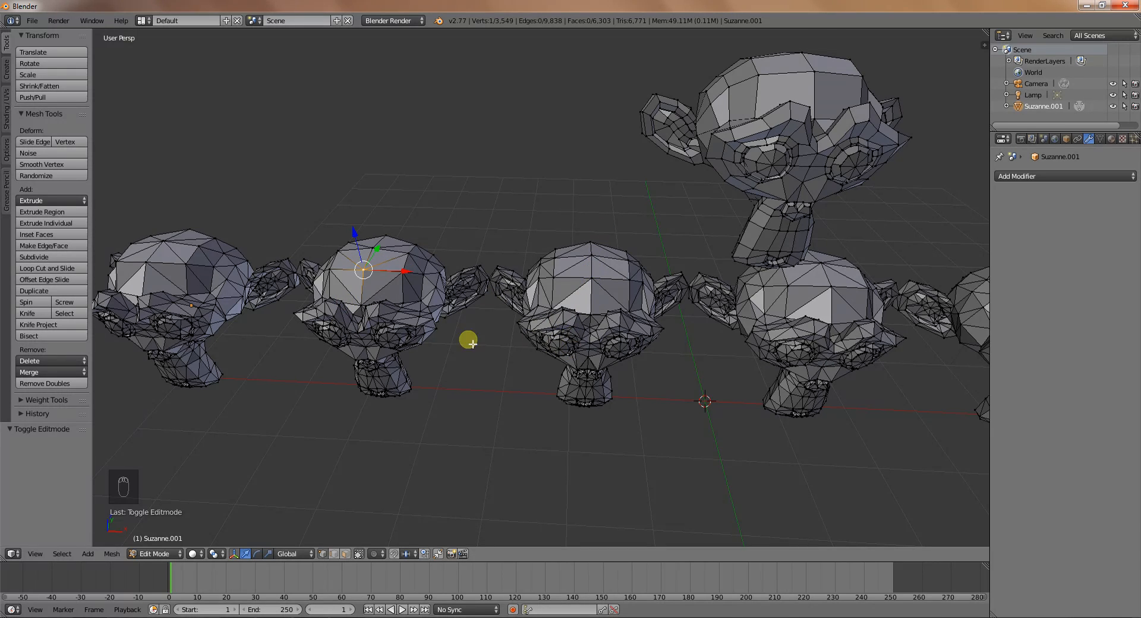
middle_click_drag(616, 301, 635, 315)
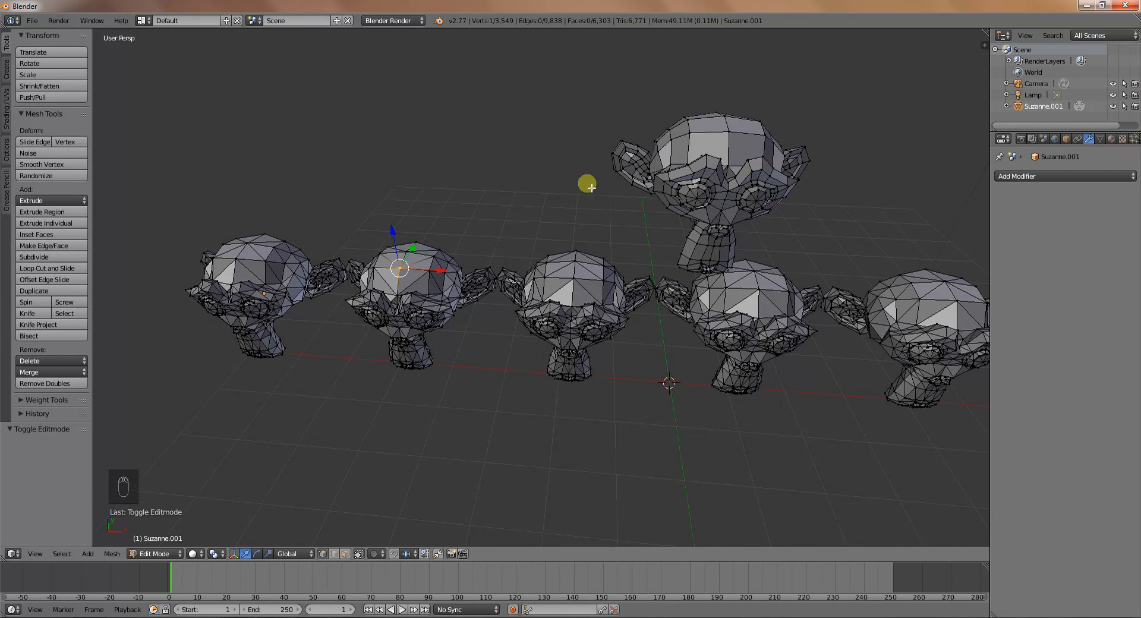
scroll(783, 236, "down", 3)
middle_click_drag(782, 279, 767, 265)
Return to Object Mode and briefly preview the joined heads in Rendered shading under the existing lamp.
key("Tab")
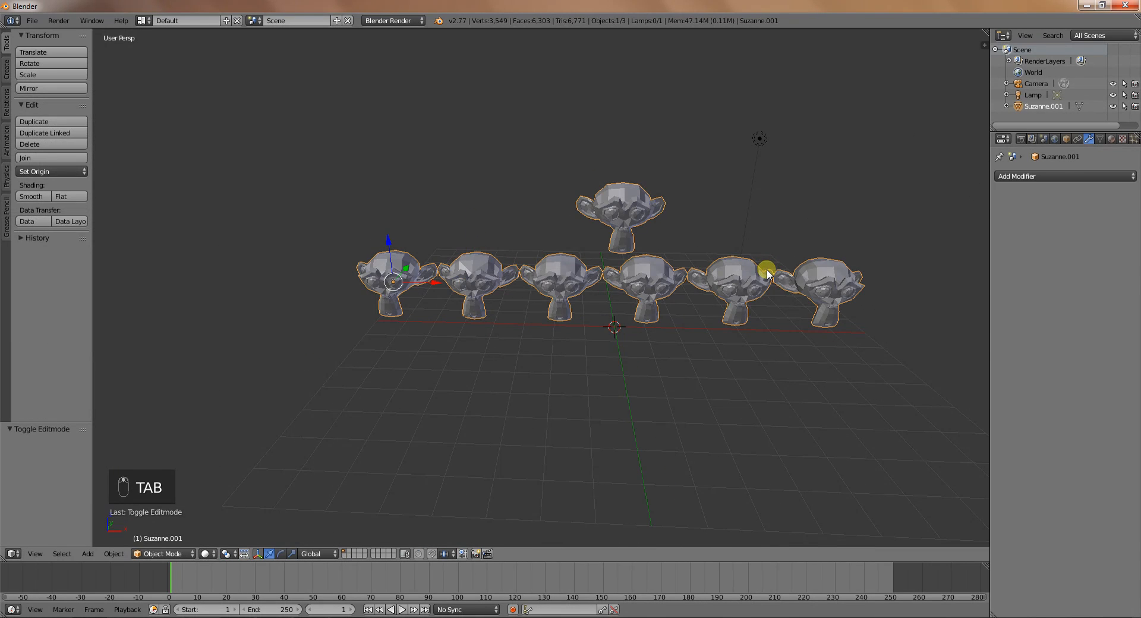
key("shift+z")
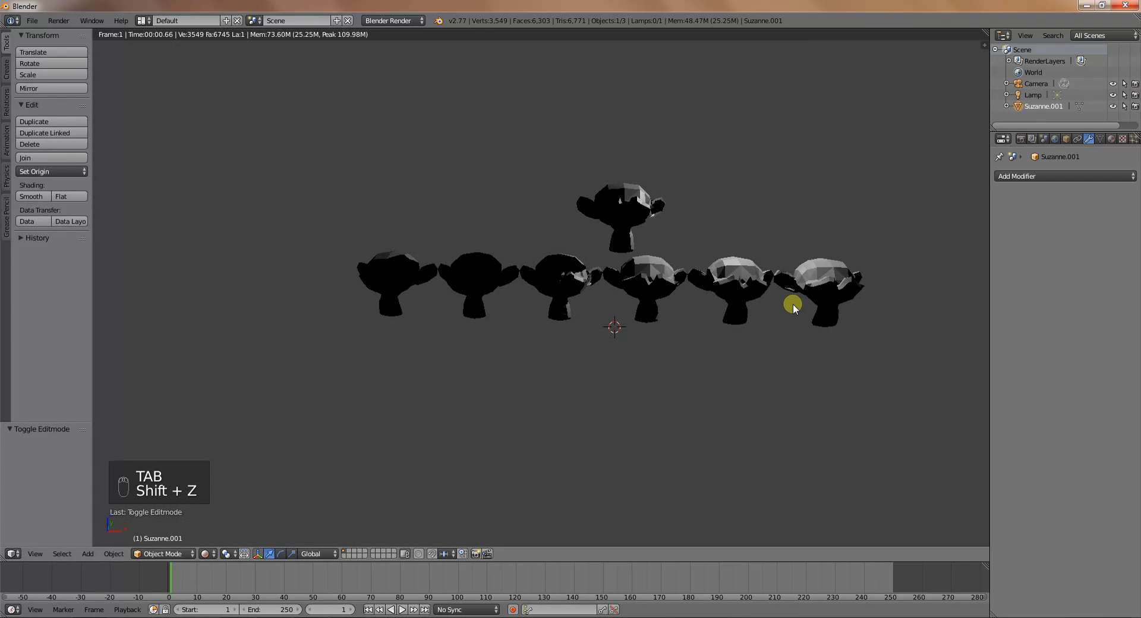
key("shift+z")
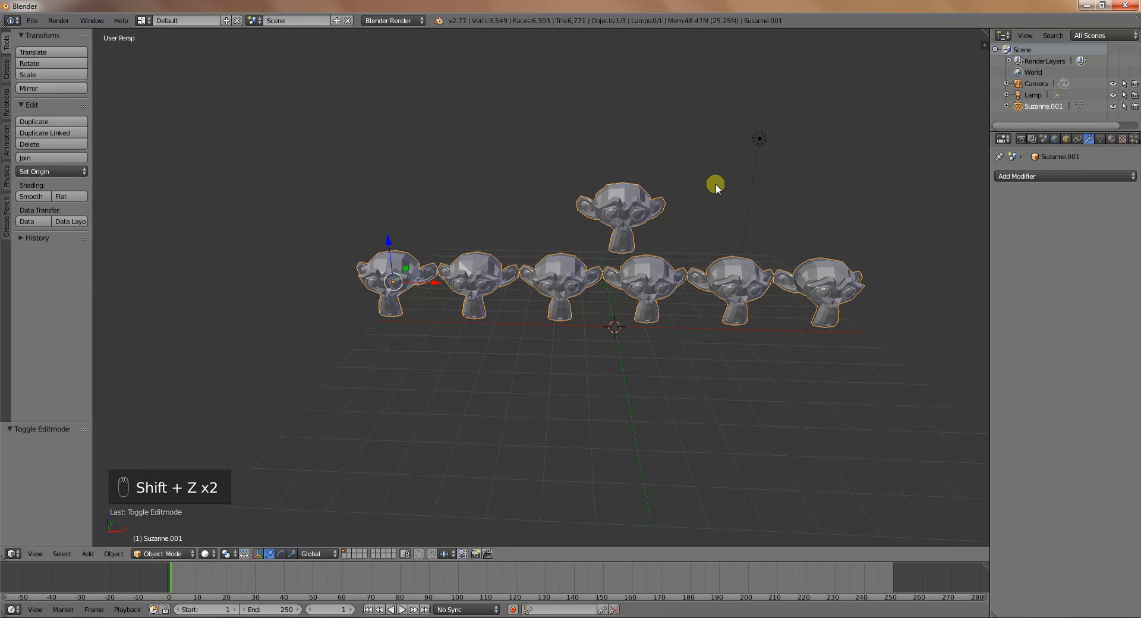
Delete the existing lamp from the scene.
right_click(757, 141)
key("x")
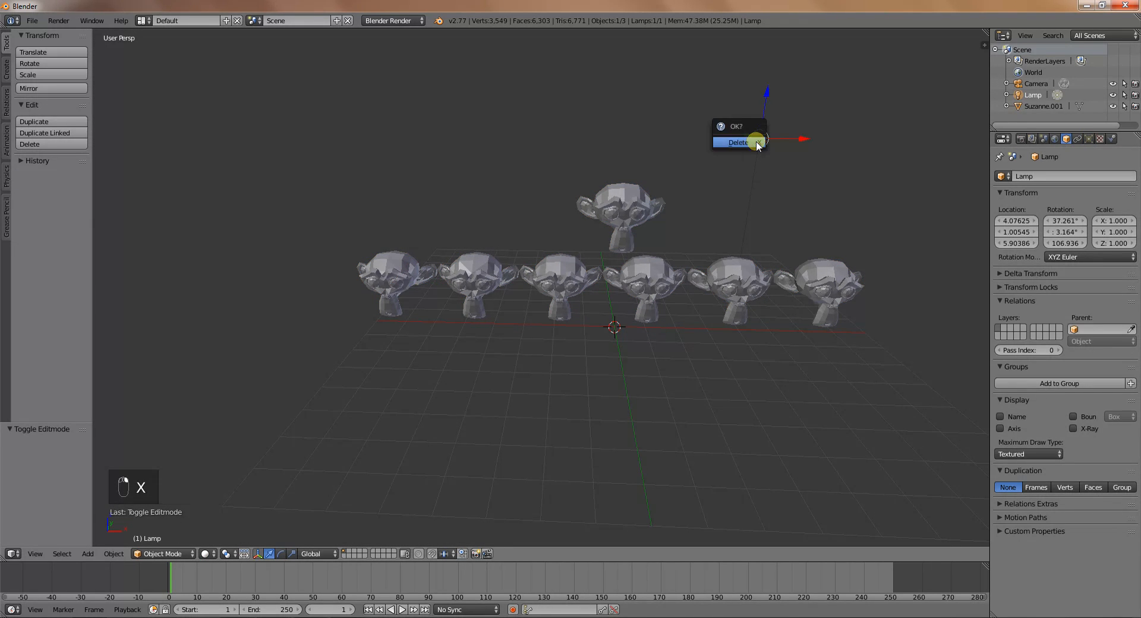
left_click(758, 140)
Add a Hemi lamp and raise it about 8.81 units along Z above the heads.
key("shift+a")
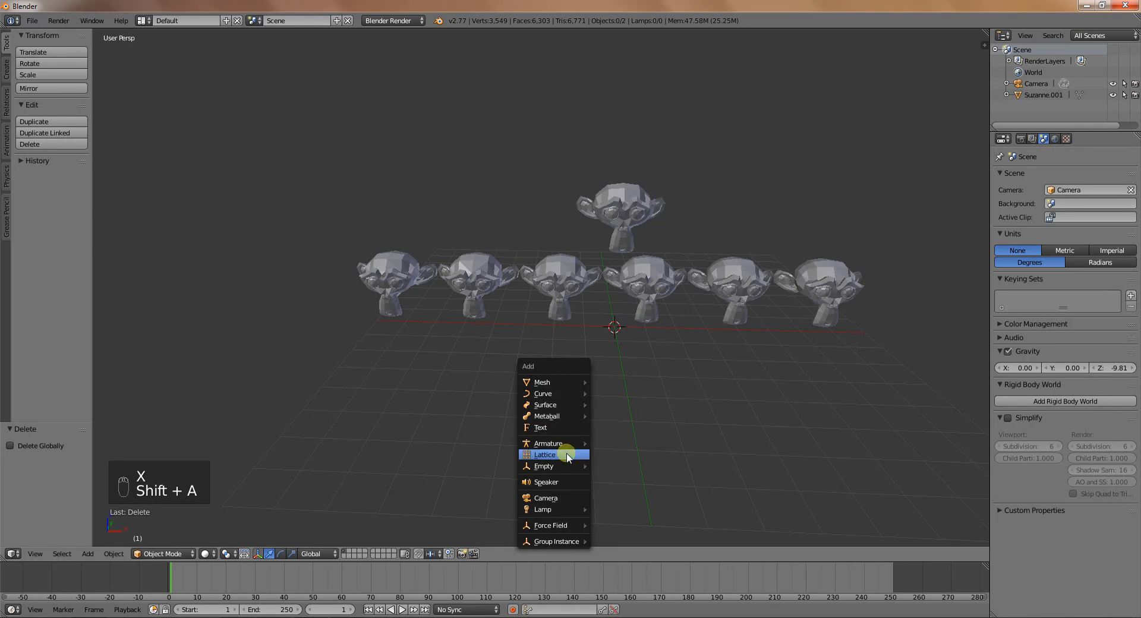
mouse_move(568, 510)
left_click(618, 544)
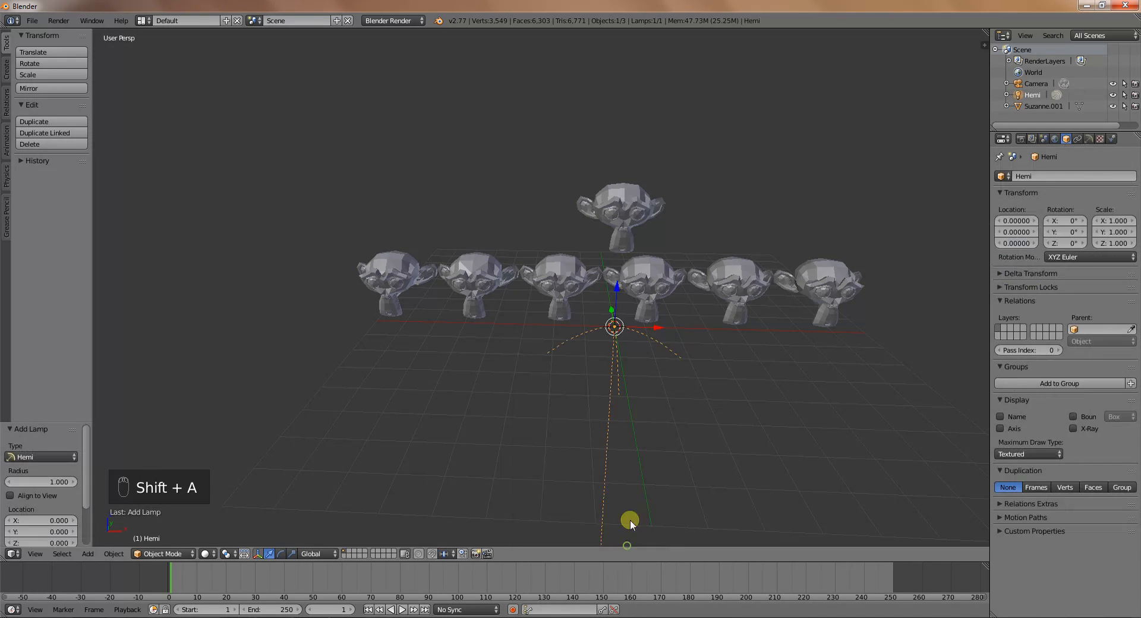
key("g")
key("z")
left_click(643, 66)
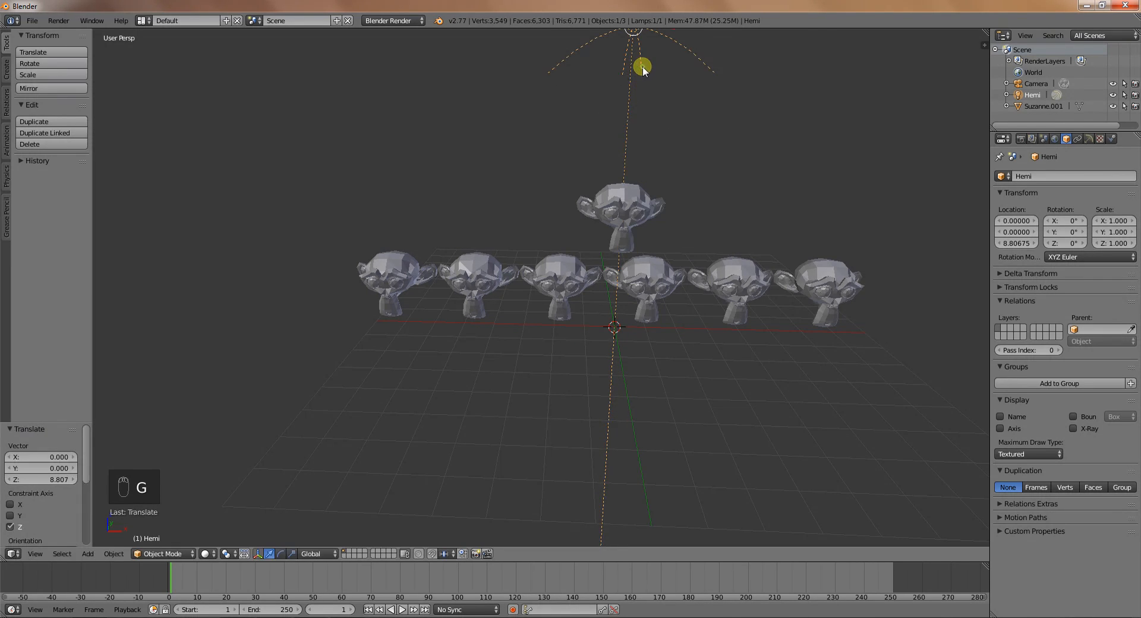
Compare the shading of all seven heads in Rendered shading under the Hemi lamp, and return to Solid shading.
key("shift+z")
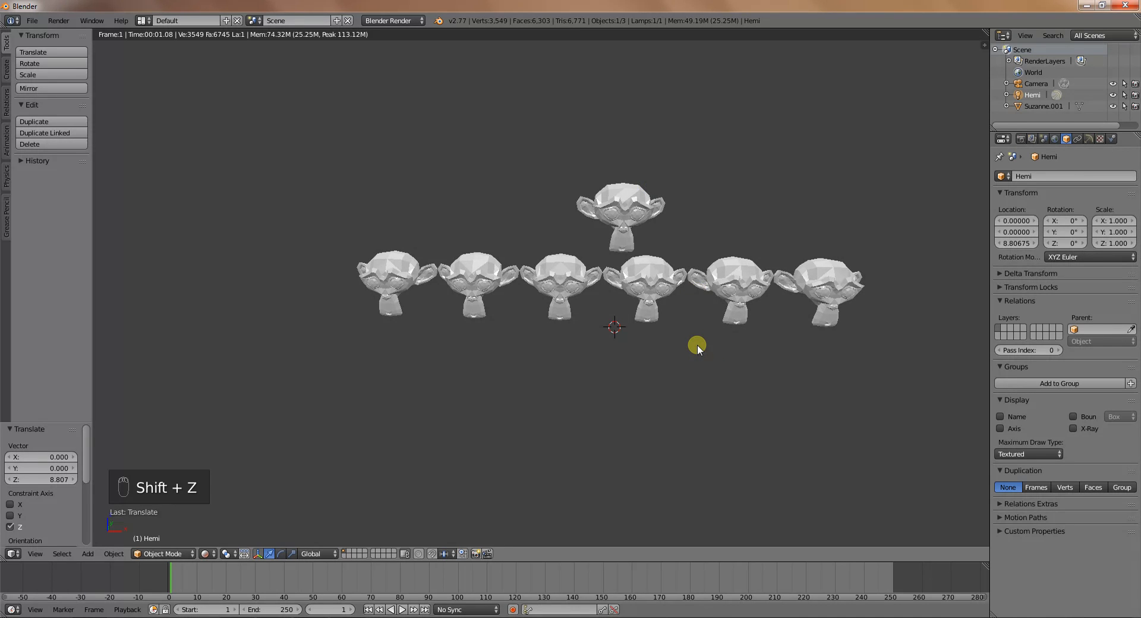
scroll(697, 345, "up", 1)
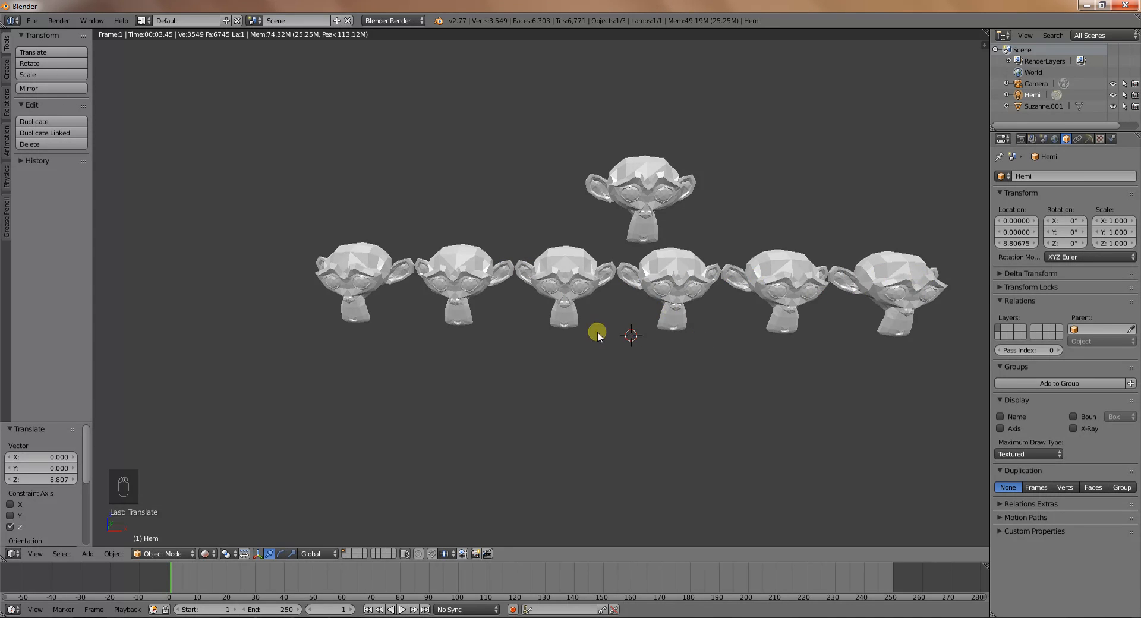
key("Tab")
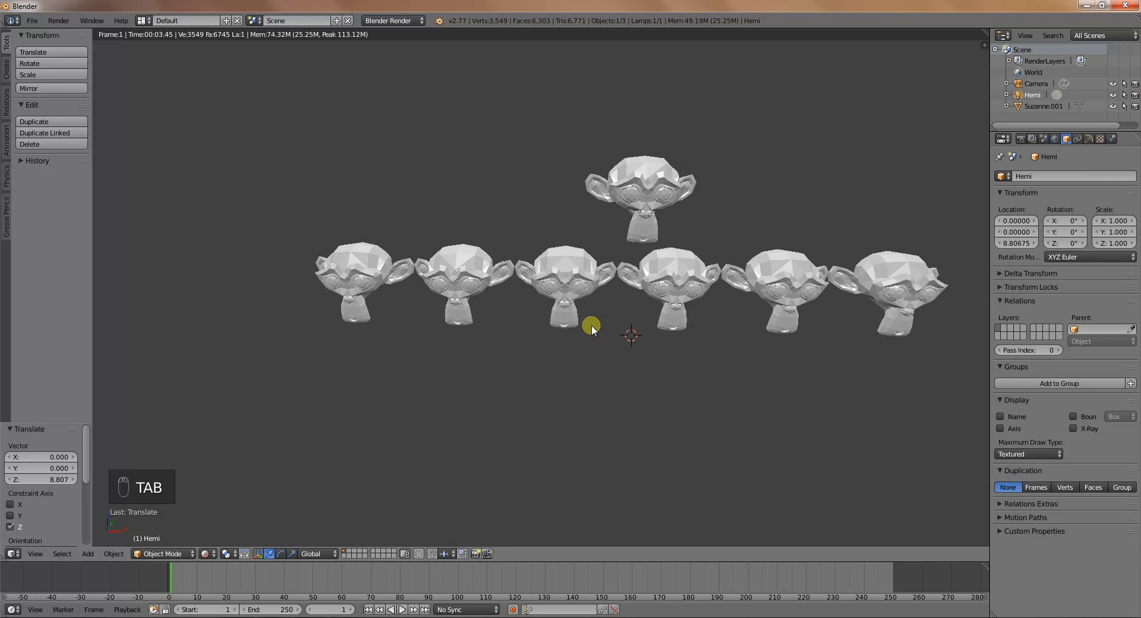
key("shift+z")
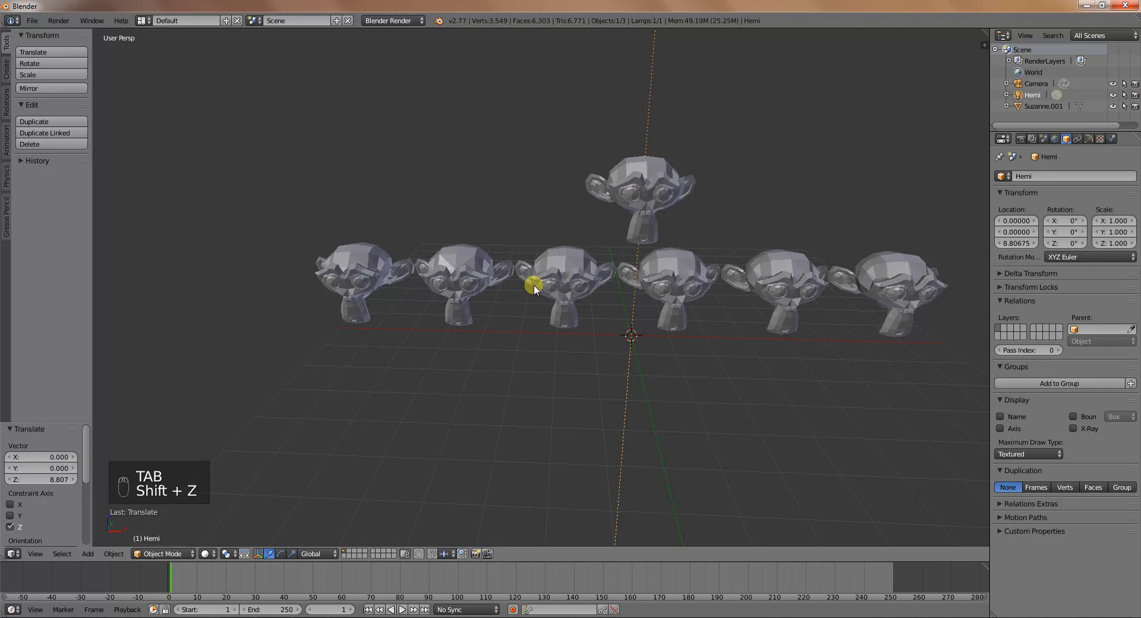
key("a")
key("a")
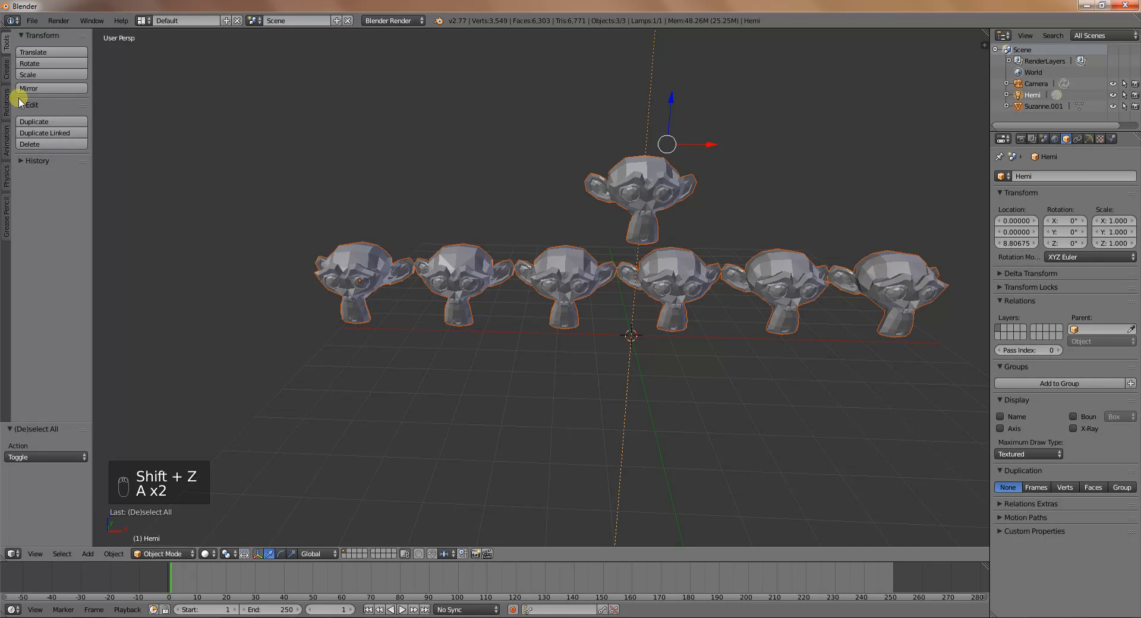
left_click(6, 70)
left_click(7, 102)
key("Tab")
key("Tab")
key("g")
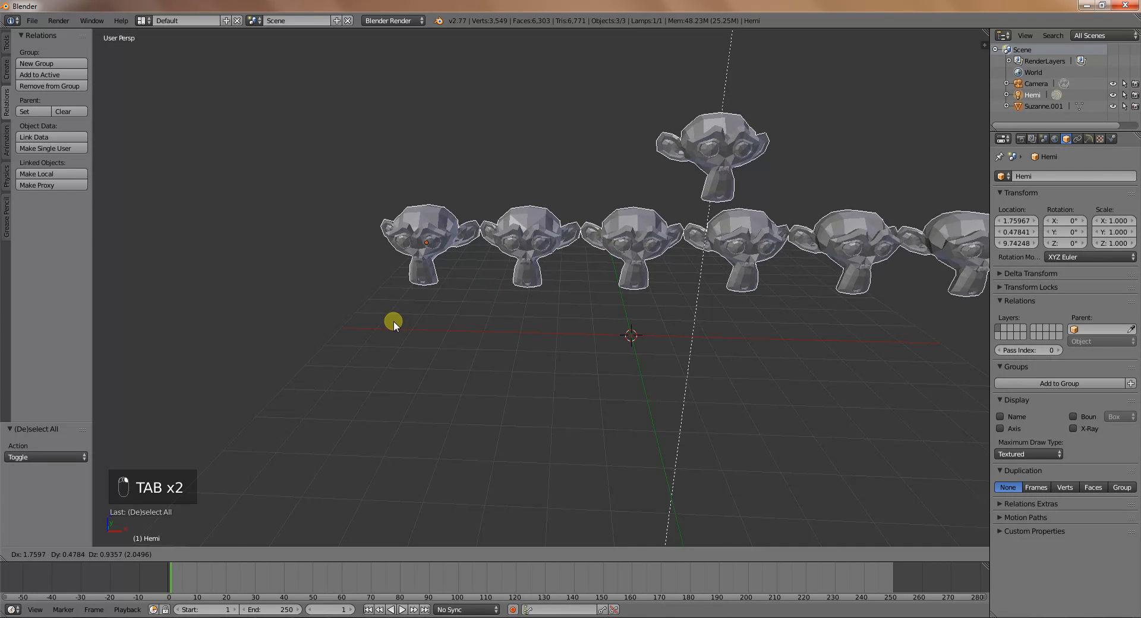
right_click(393, 321)
In Edit Mode, set the selected vertex on the joined mesh's second head to Smooth, switch it to Sharp and return to Object Mode.
right_click(652, 178)
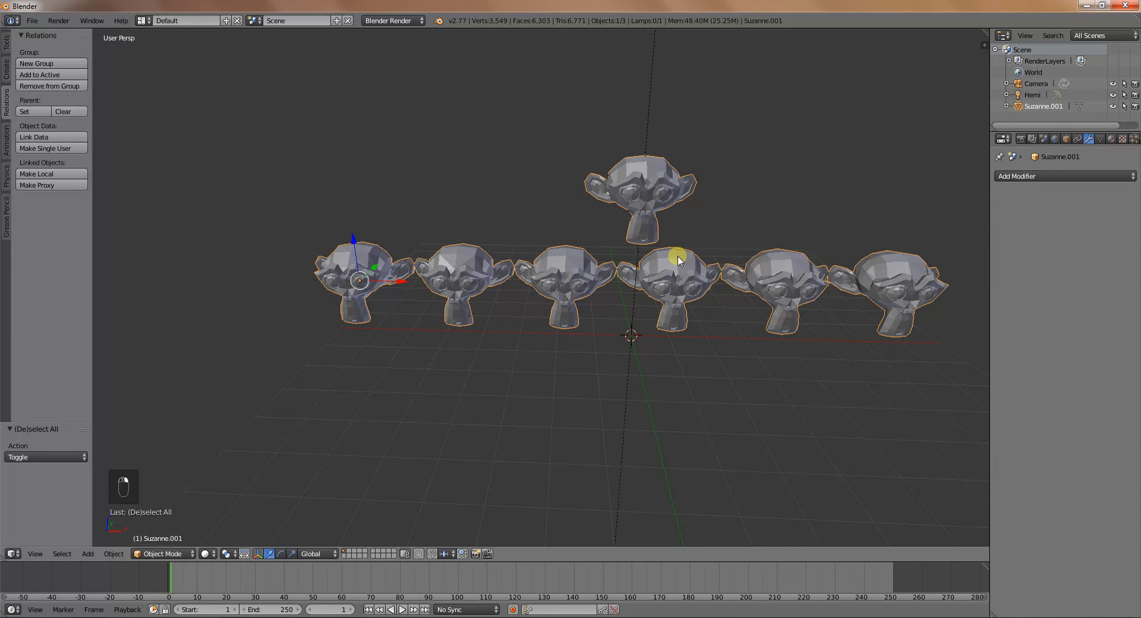
key("Tab")
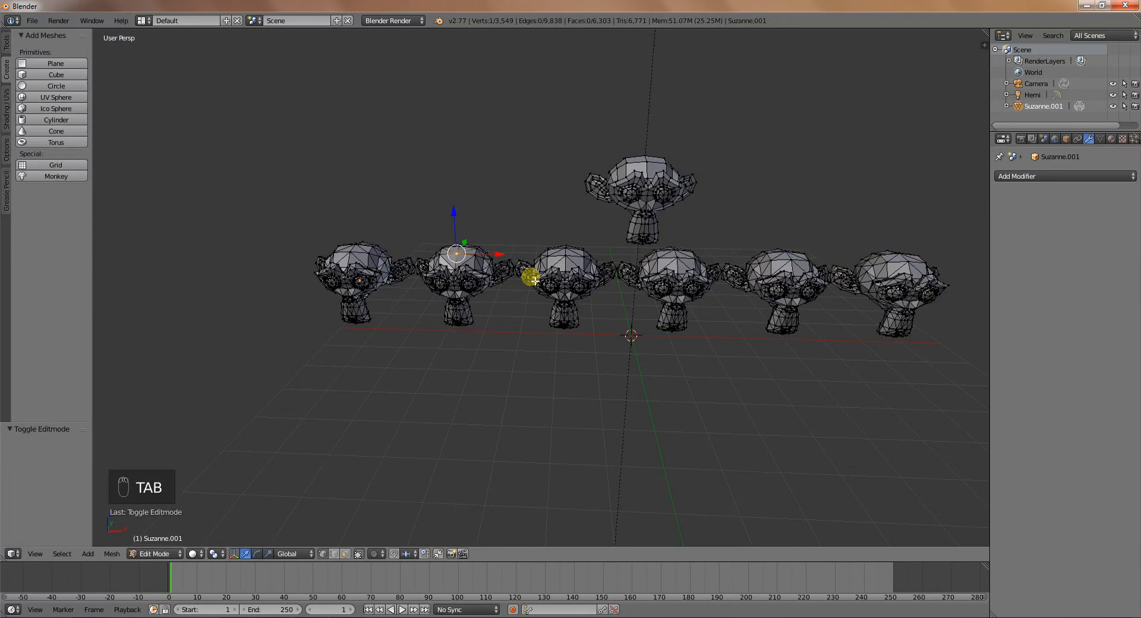
left_click(7, 113)
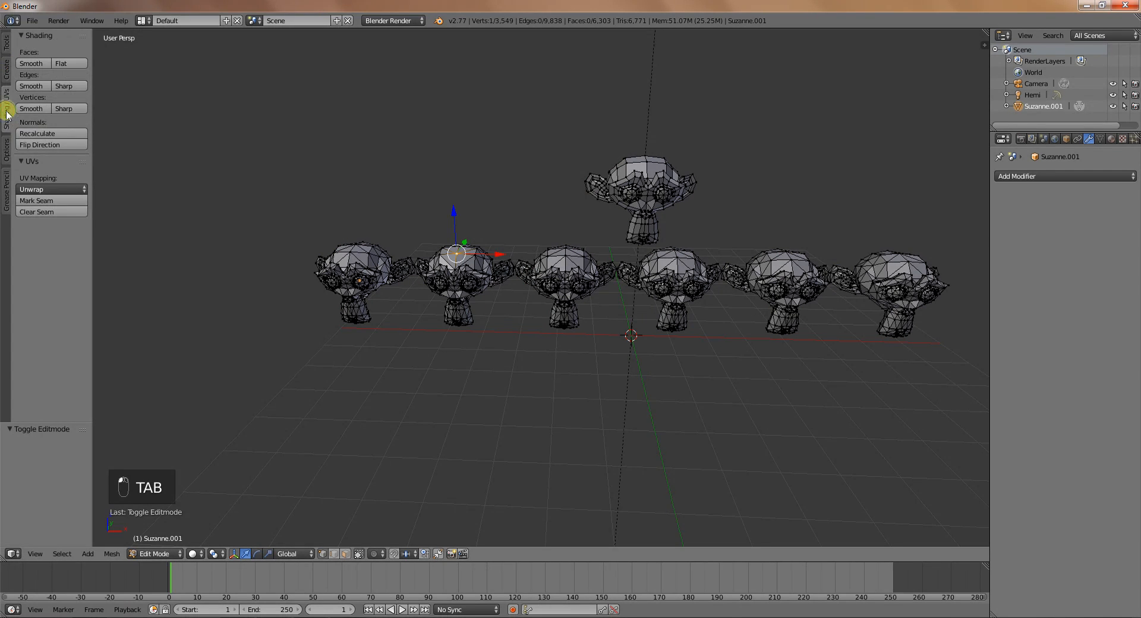
left_click(37, 110)
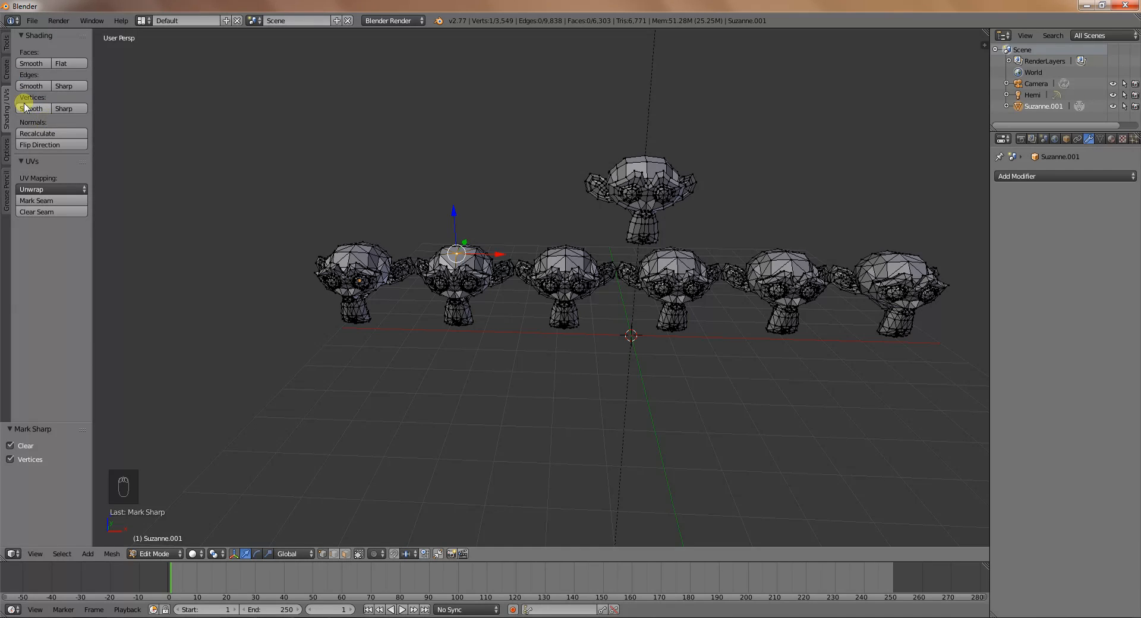
left_click(65, 109)
left_click(6, 46)
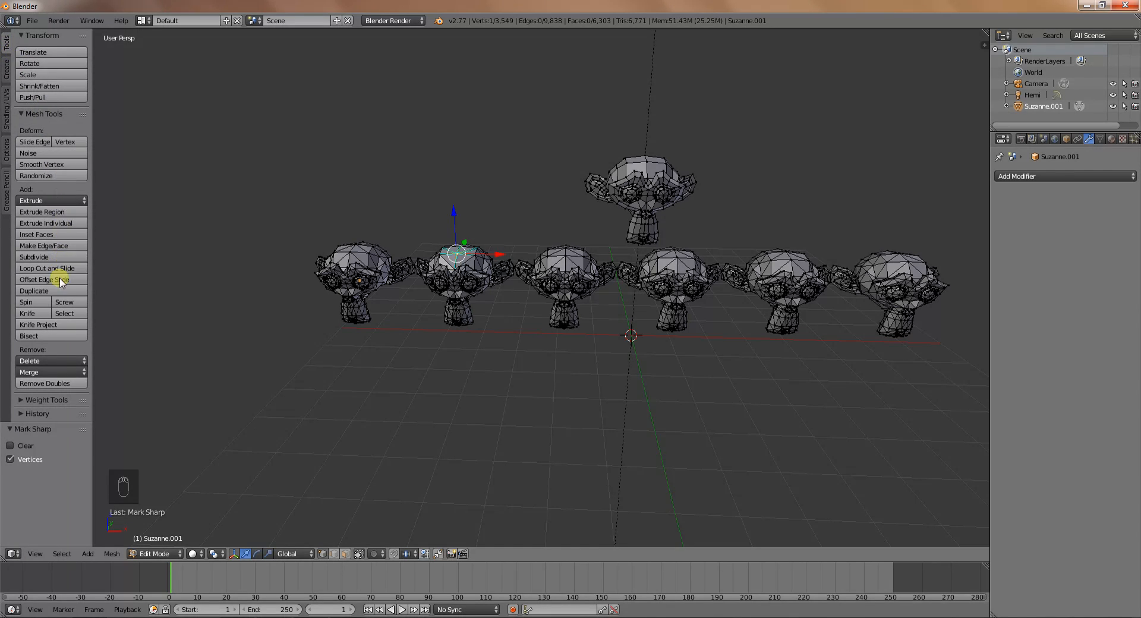
key("Tab")
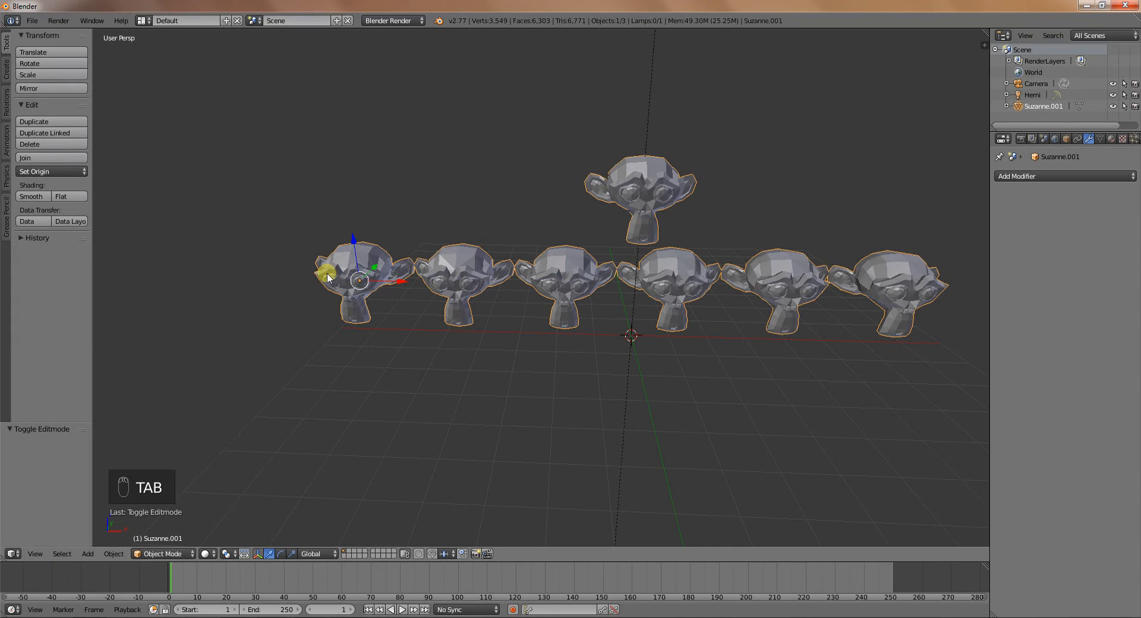
Set the joined Suzanne heads to smooth shading and compare all seven from several angles in Rendered shading.
left_click(31, 196)
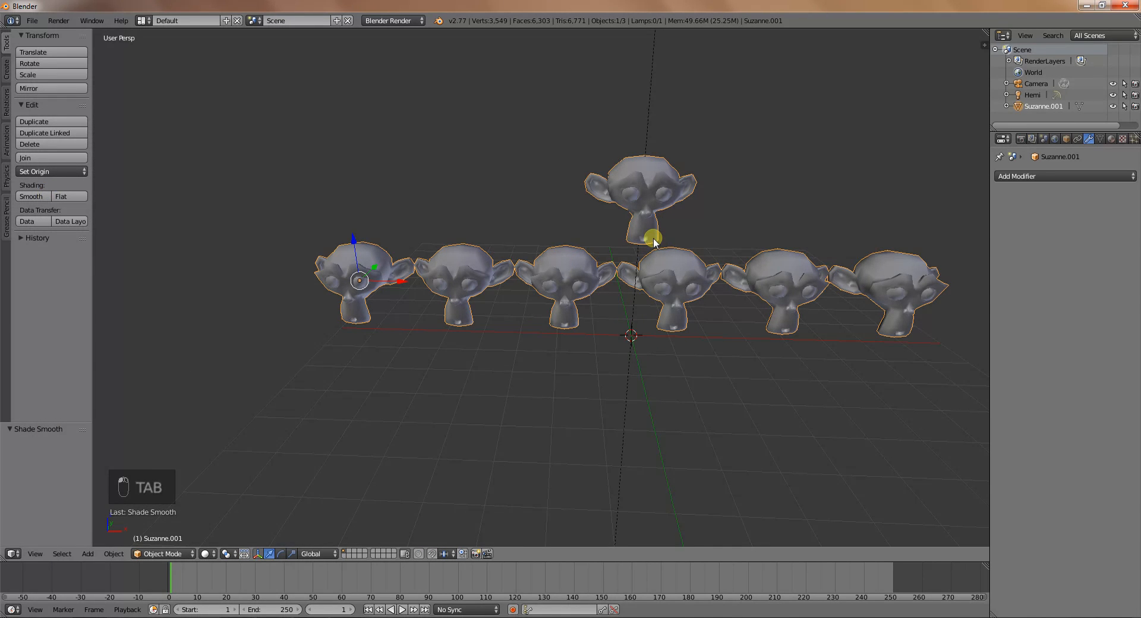
key("shift+z")
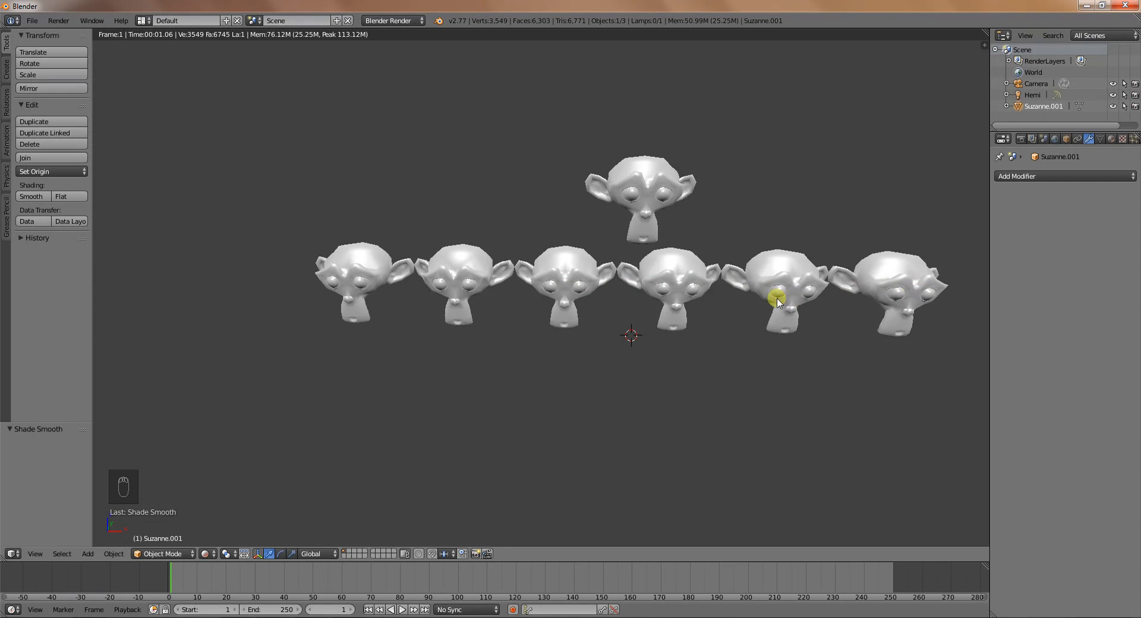
middle_click_drag(740, 303, 739, 304)
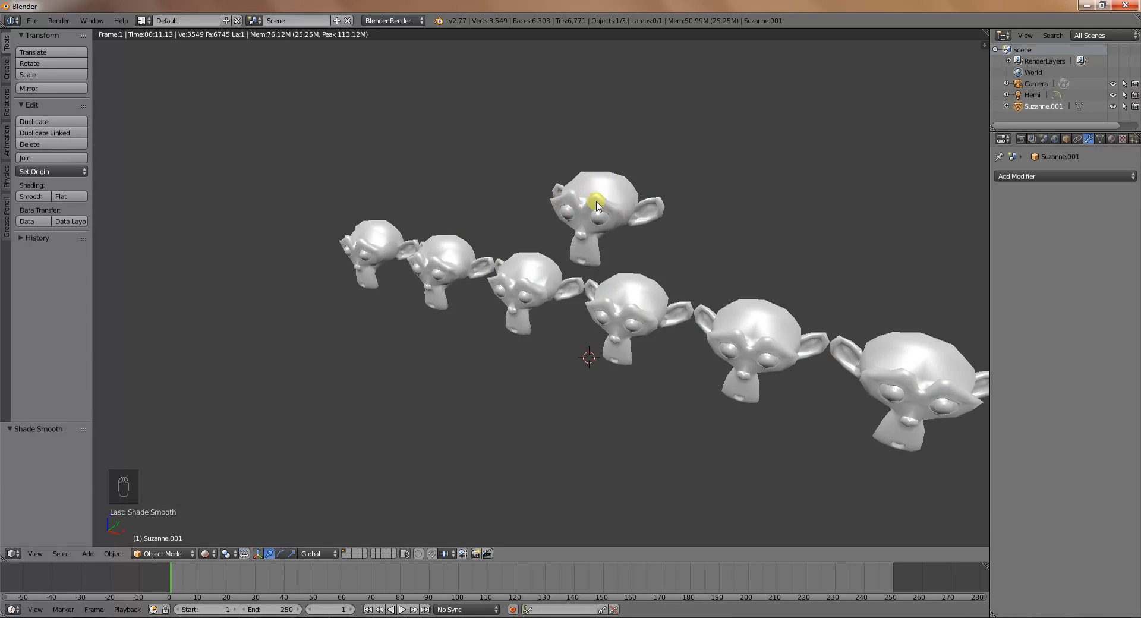
key("KP_1")
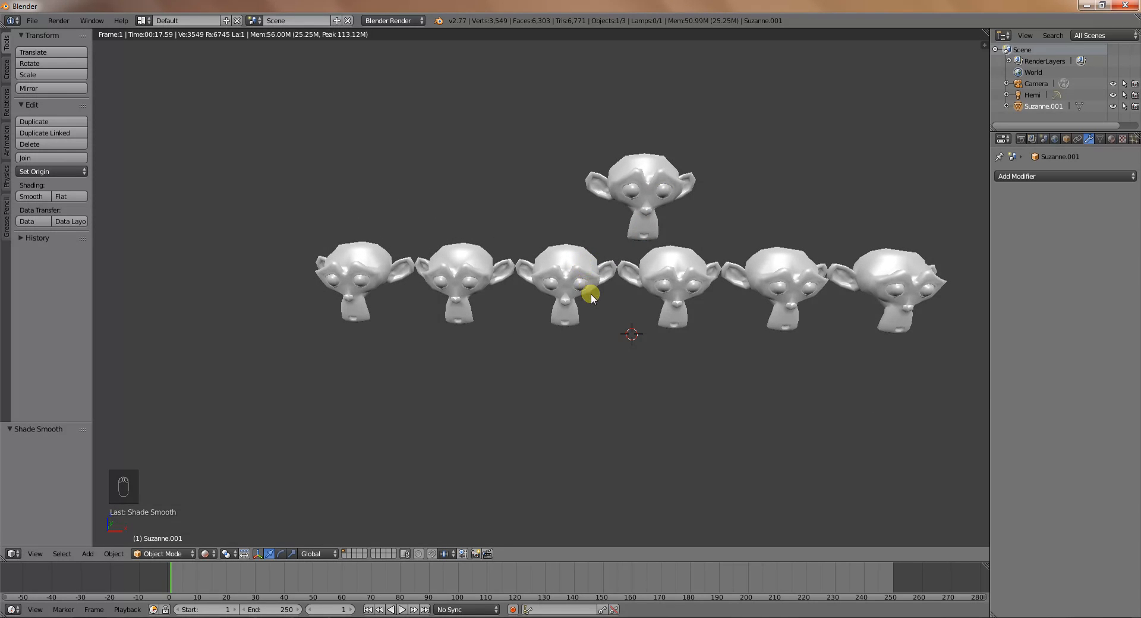
middle_click_drag(704, 305, 651, 311)
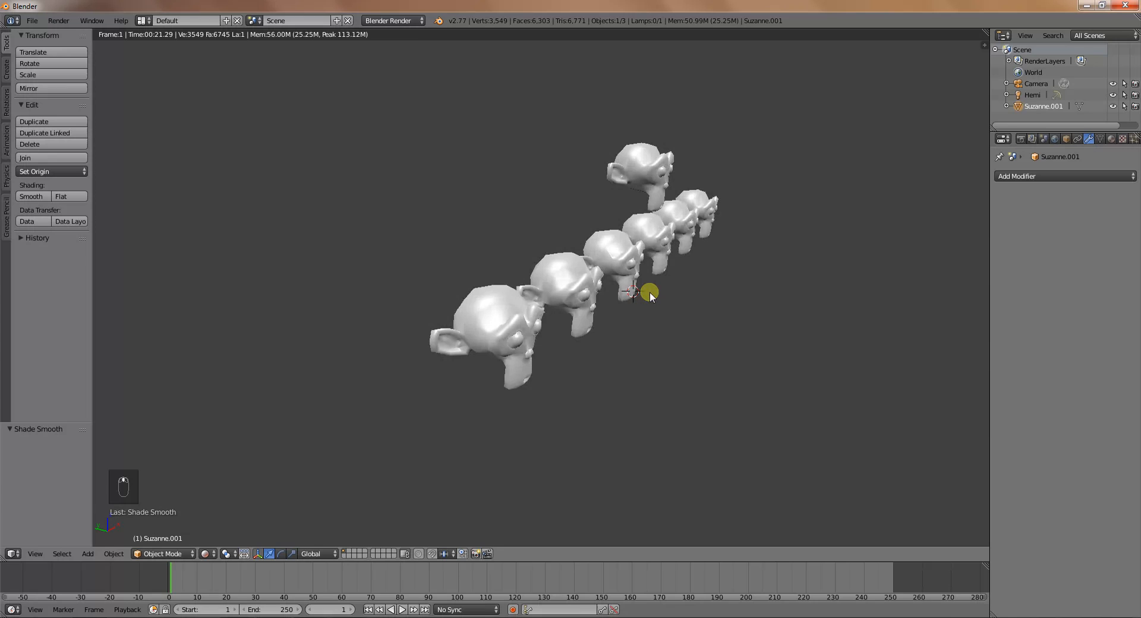
middle_click_drag(646, 350, 650, 318)
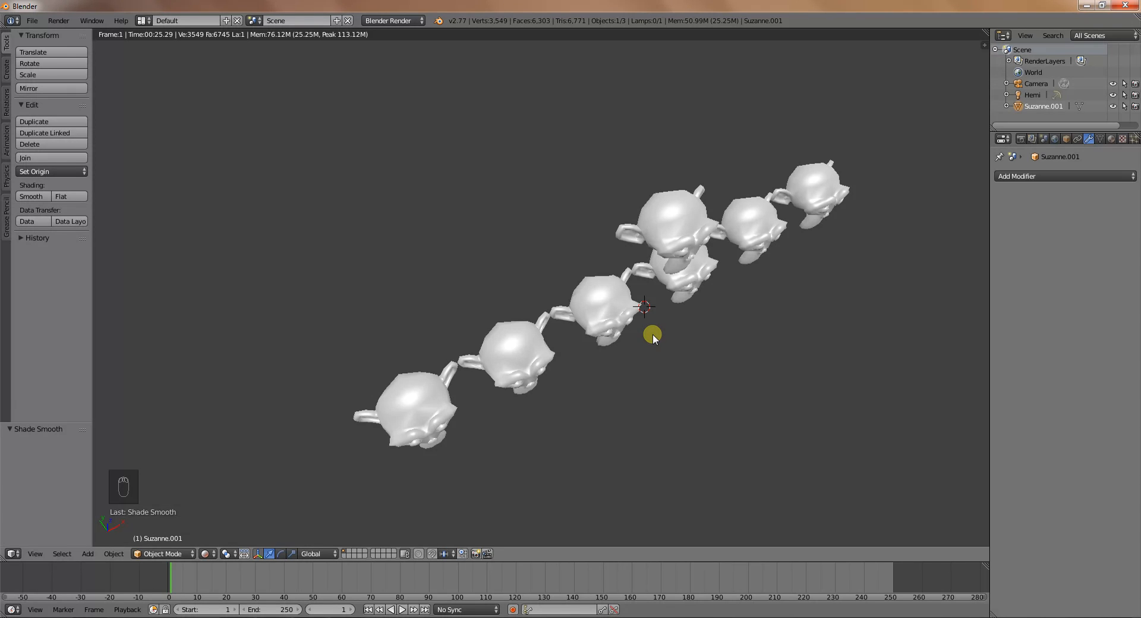
key("shift+z")
mouse_move(658, 334)
middle_mouse_down()
mouse_move(627, 366)
mouse_move(612, 333)
middle_mouse_up()
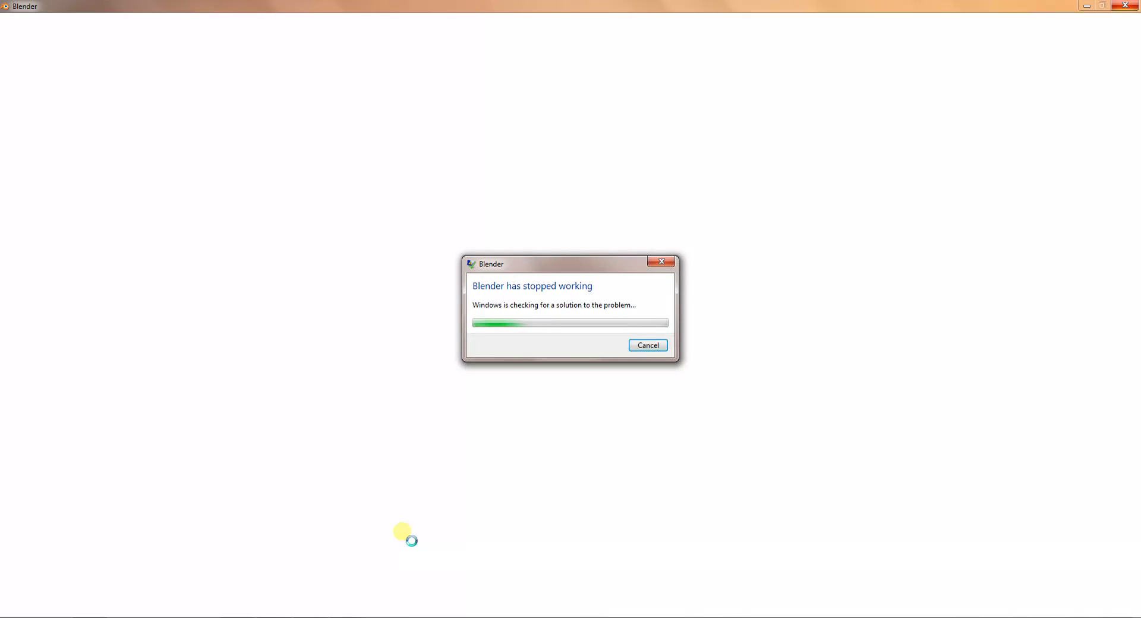
Dismiss the crash and display driver messages, then reopen Blender with the splash screen closed and the window maximized.
left_click(657, 349)
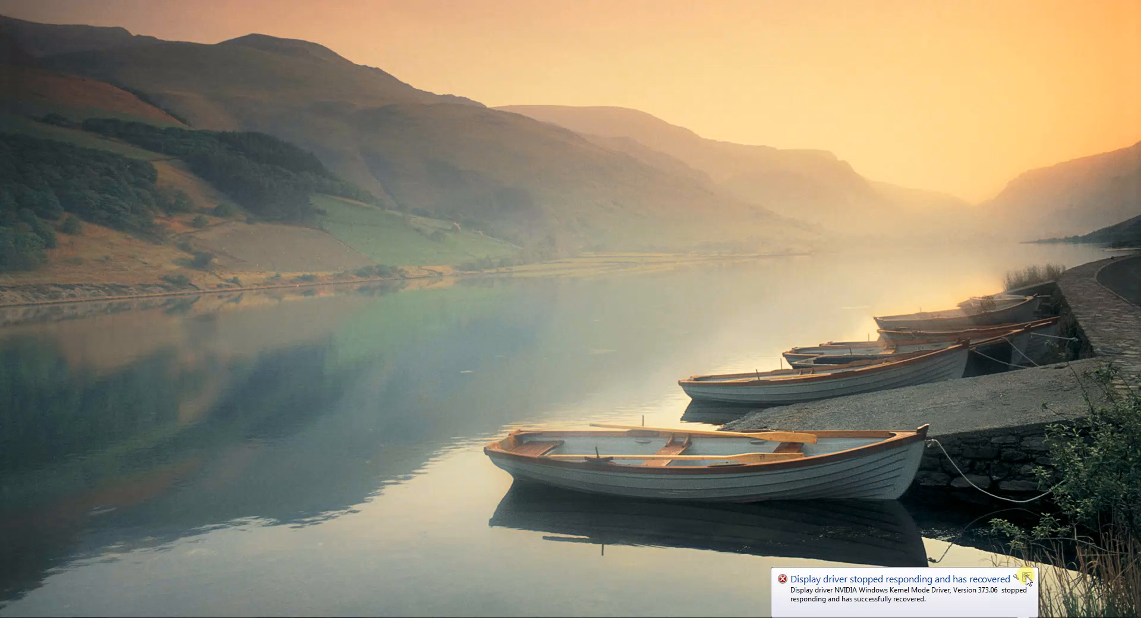
left_click(1027, 577)
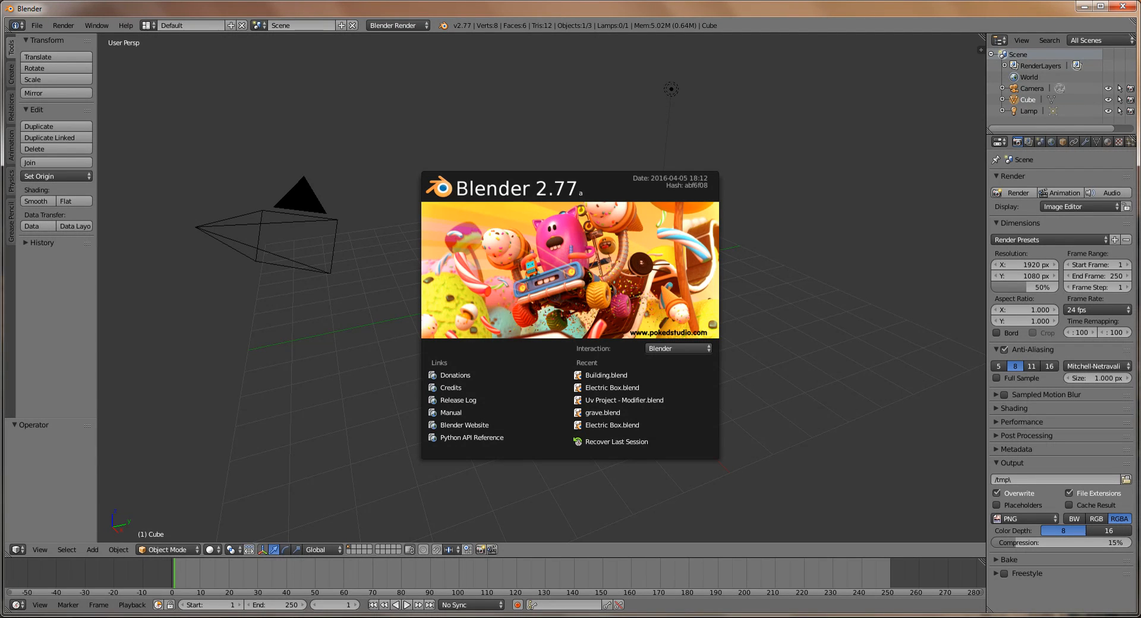
left_click(818, 373)
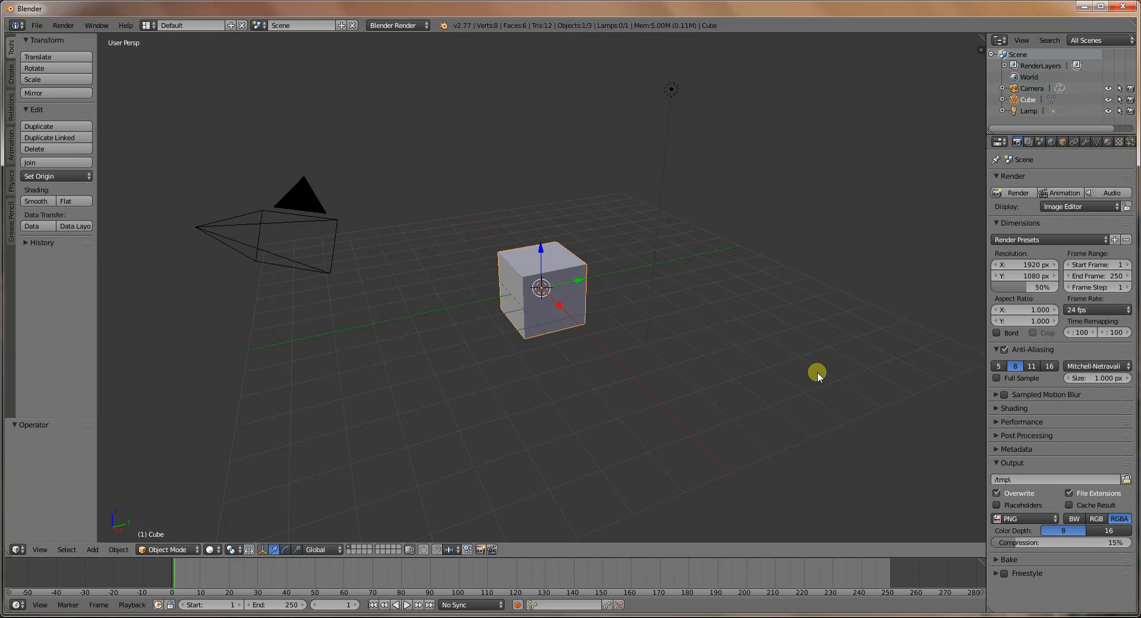
left_click(1101, 9)
In Edit Mode, manually triangulate three faces of the default cube by joining their diagonally opposite vertices with edges.
scroll(598, 273, "up", 3)
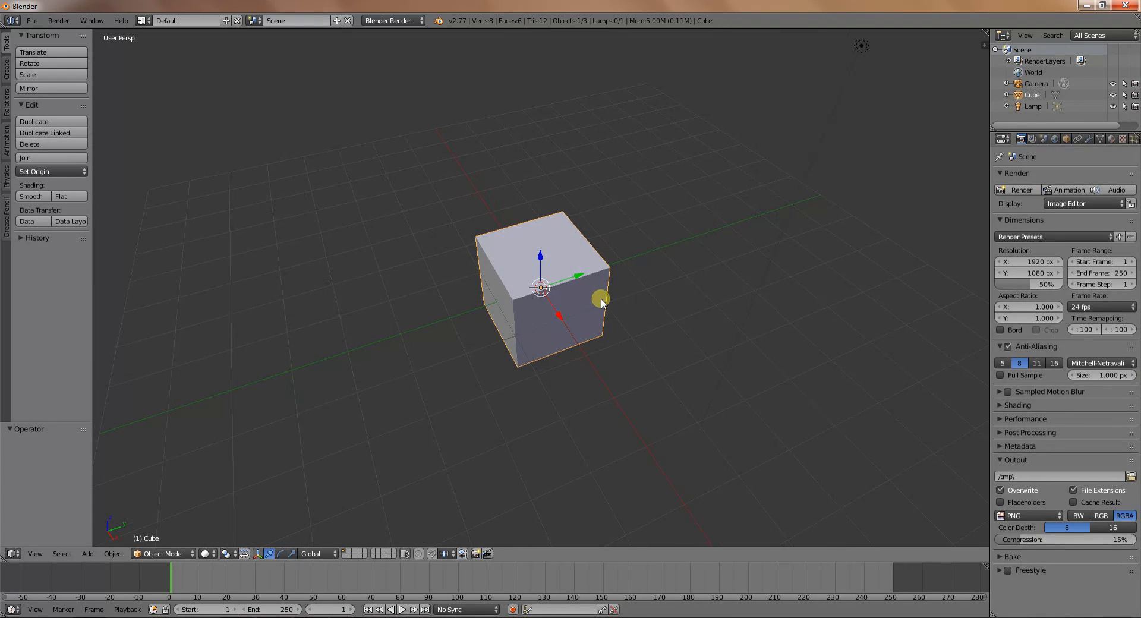
key("Tab")
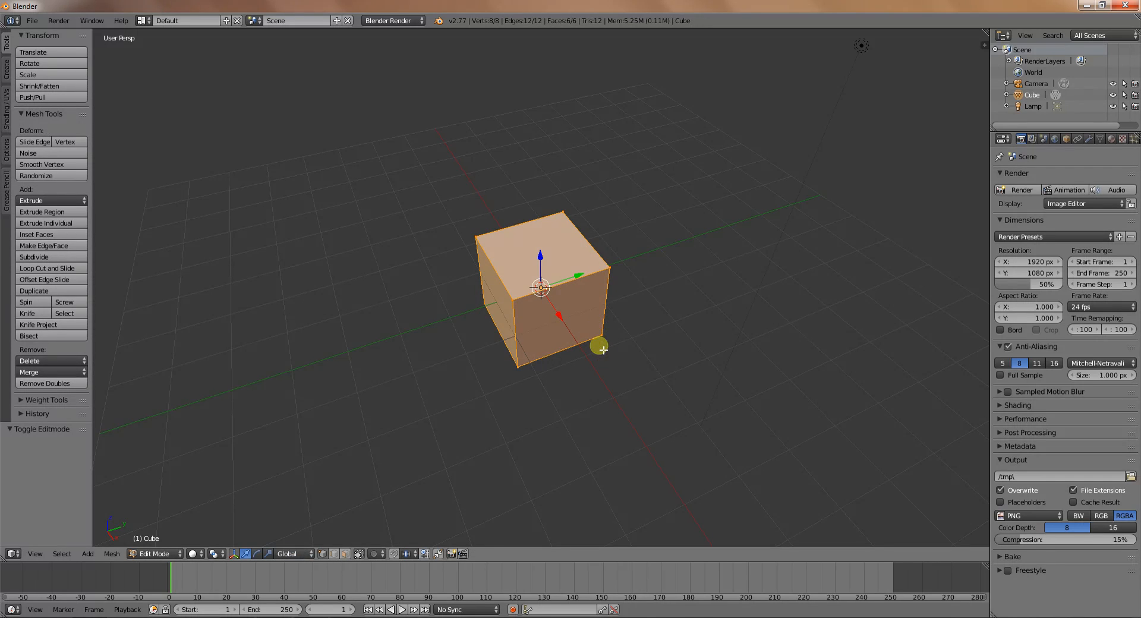
right_click(512, 299)
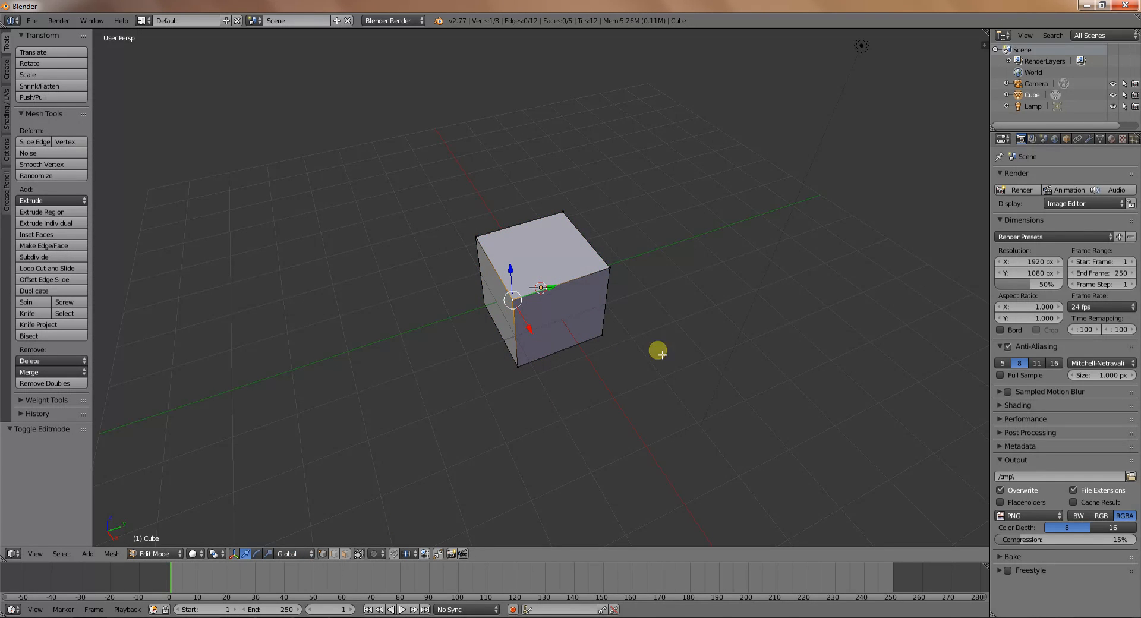
right_click(602, 335, "shift")
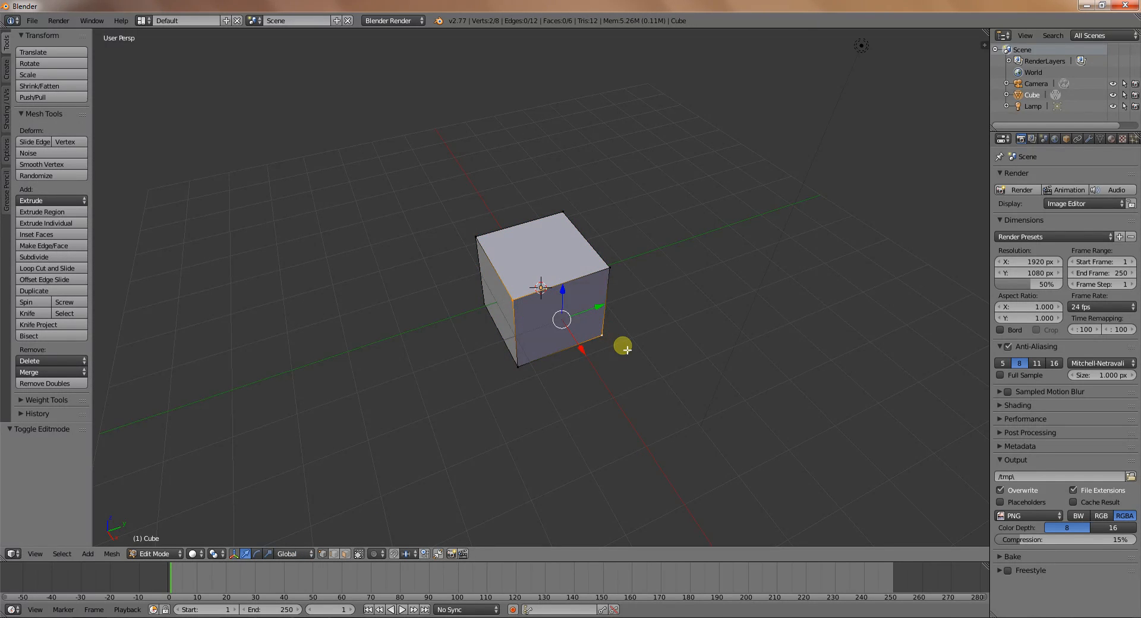
middle_click_drag(484, 331, 542, 333)
key("f")
right_click(561, 287)
right_click(475, 338, "shift")
key("f")
right_click(561, 287)
right_click(522, 215, "shift")
key("f")
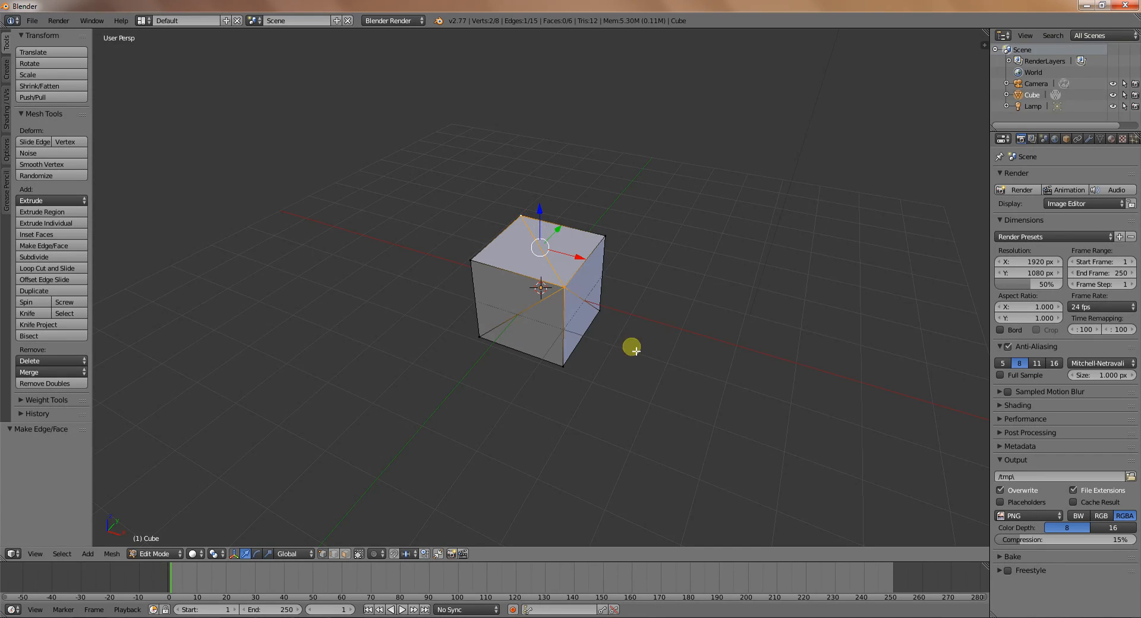
Undo the three diagonal edges added to the cube.
middle_click_drag(632, 347, 542, 331)
key("ctrl+z")
key("ctrl+z")
key("ctrl+z")
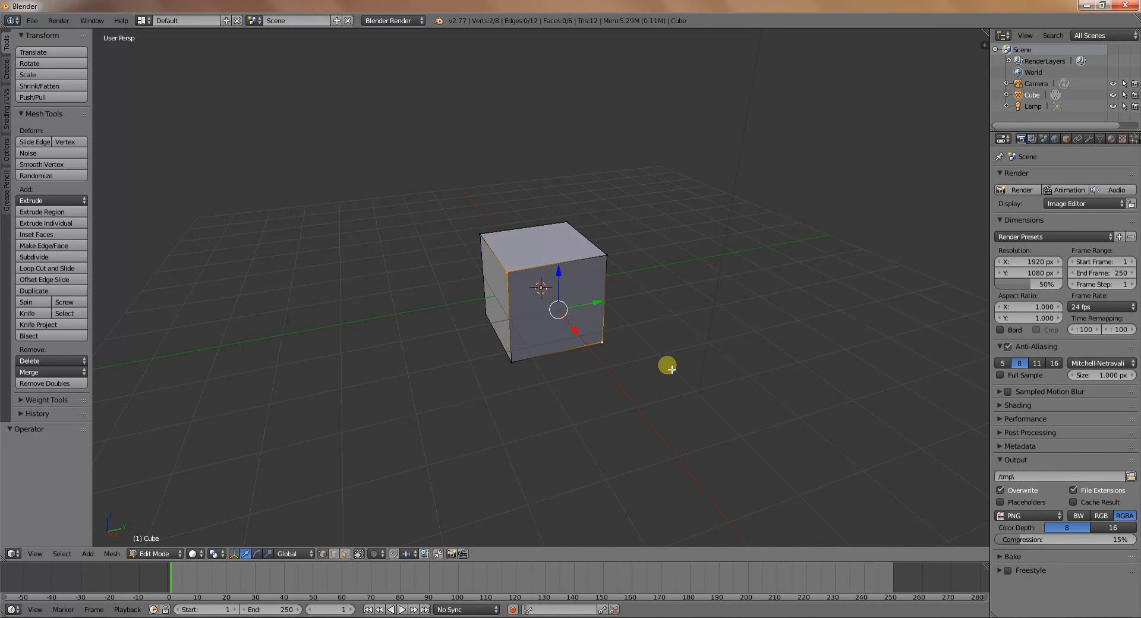
Select the whole cube, triangulate its faces with the Triangulate Faces command and undo the triangulation.
key("a")
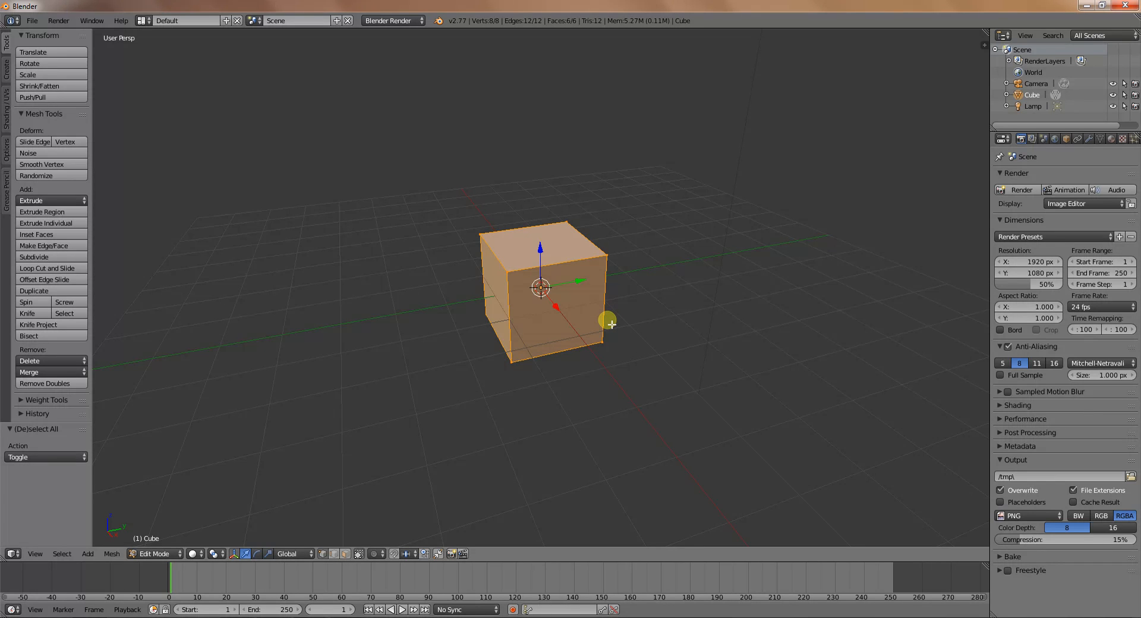
key("ctrl+t")
middle_click_drag(538, 354, 604, 377)
key("ctrl+z")
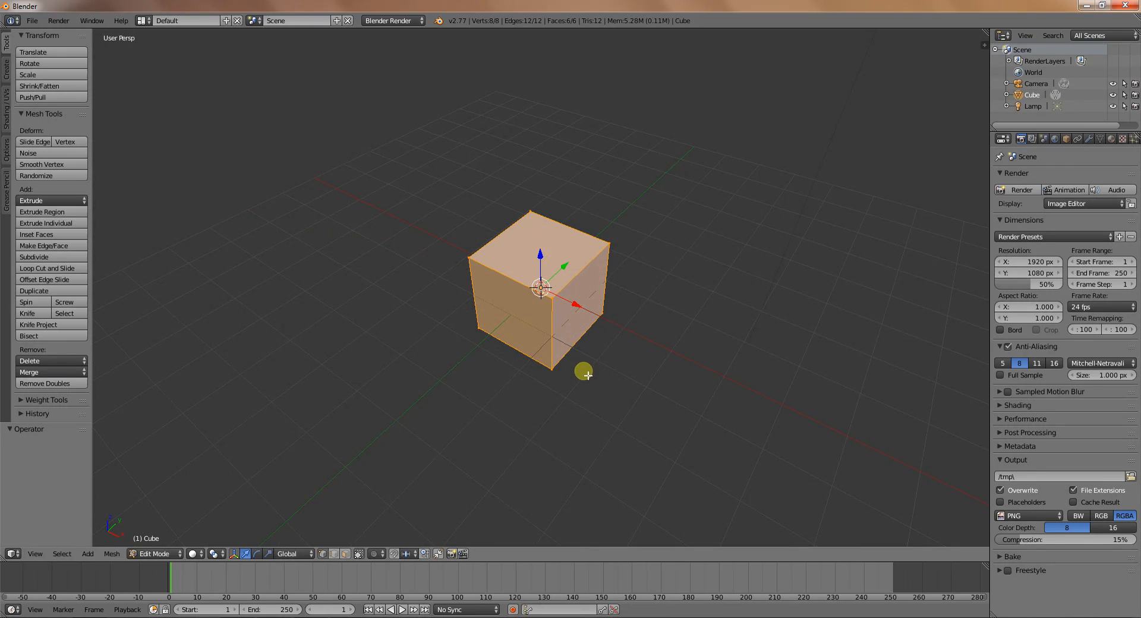
Add a Triangulate modifier to the cube, apply it in Object Mode and inspect the resulting topology in Edit Mode.
left_click(1089, 138)
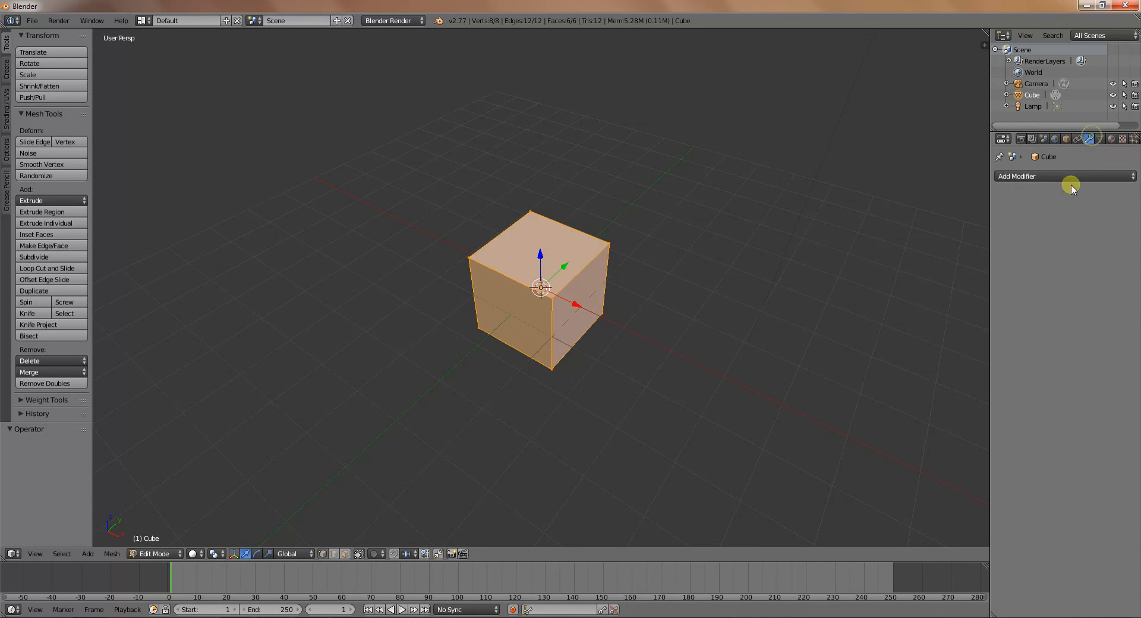
left_click(1068, 176)
left_click(947, 367)
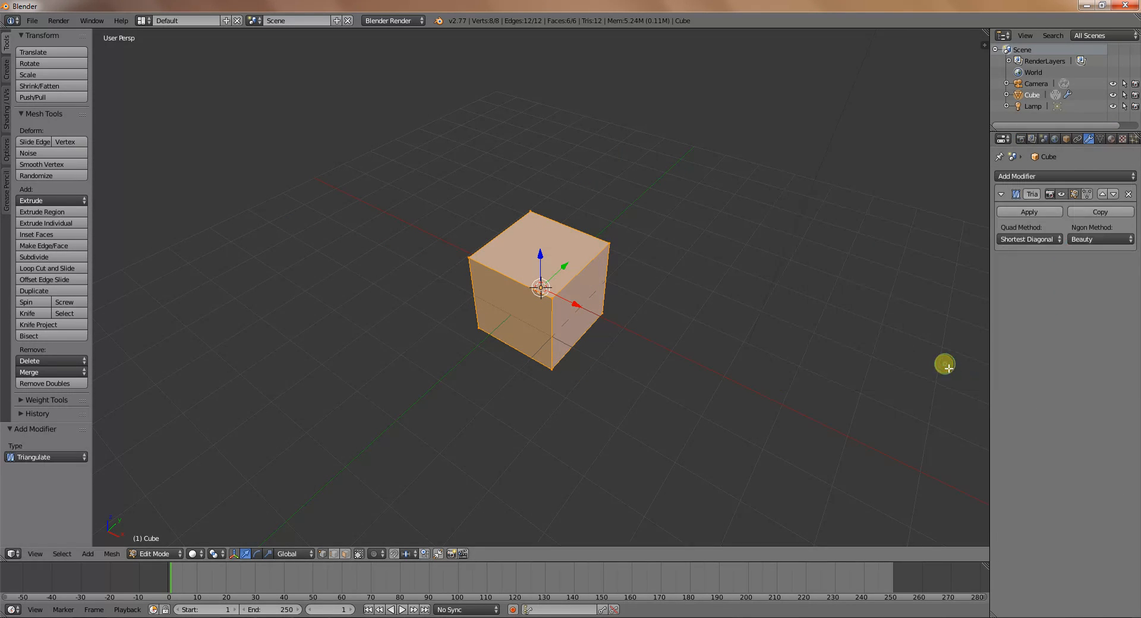
left_click(1030, 212)
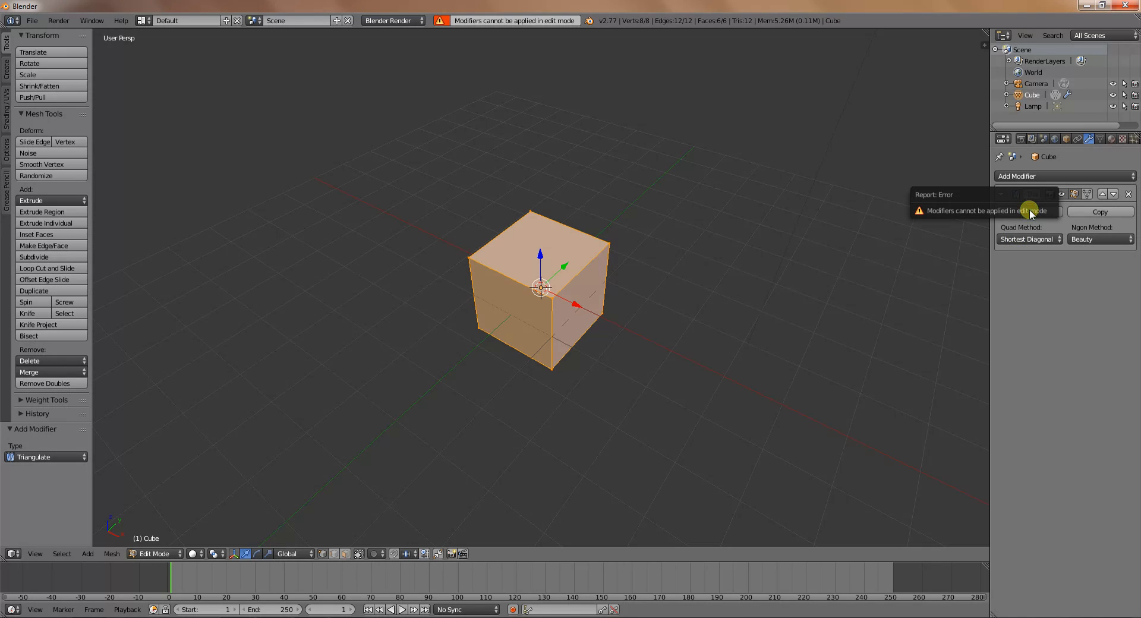
key("Tab")
left_click(1033, 214)
key("Tab")
middle_click_drag(642, 326, 619, 326)
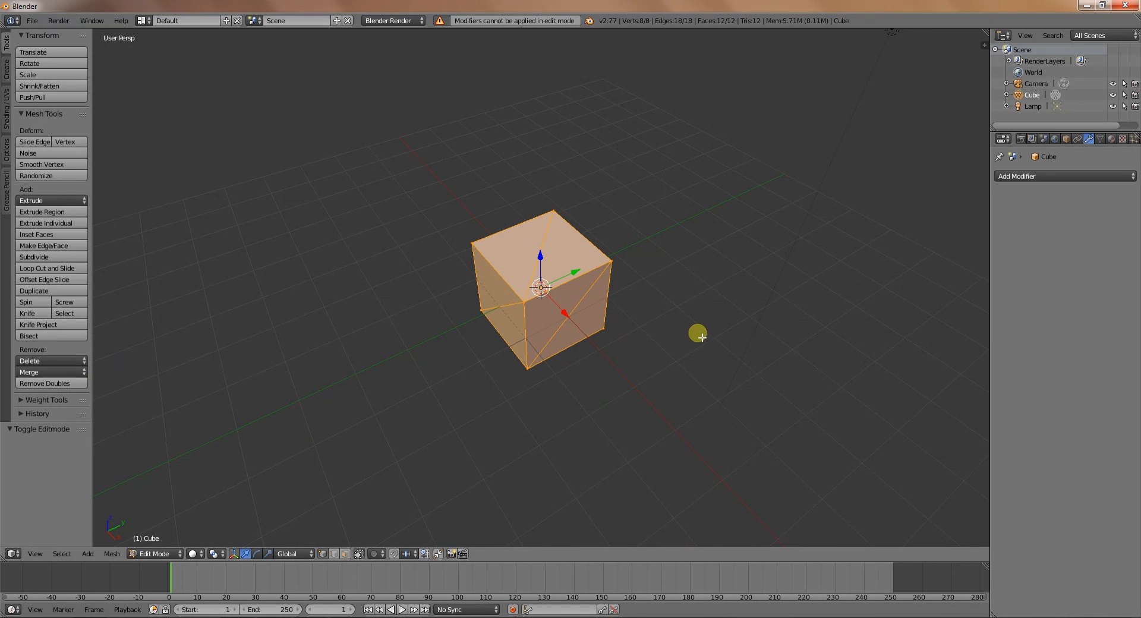
Return to Object Mode, undo the applied triangulation and remove the Triangulate modifier from the cube.
key("Tab")
key("ctrl+z")
key("ctrl+z")
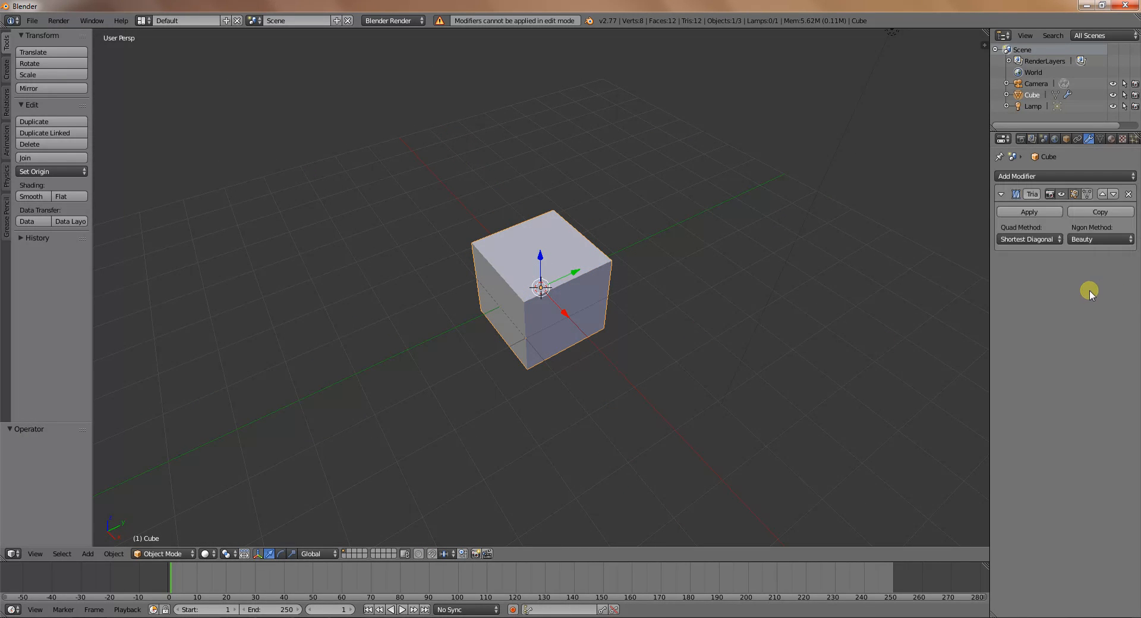
left_click(1128, 194)
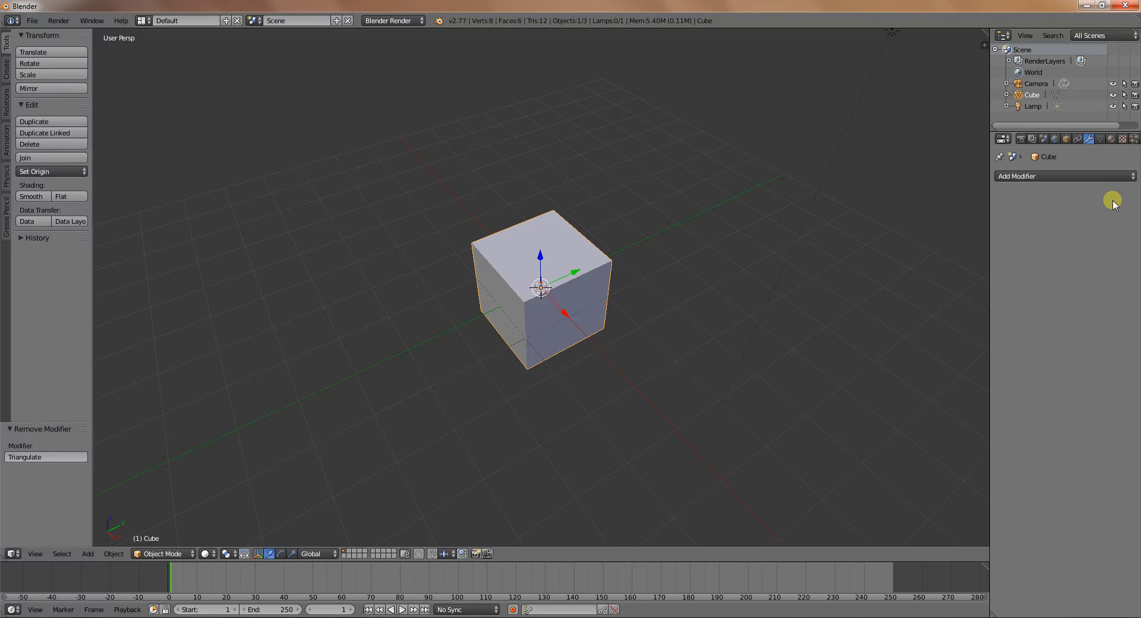
left_click(1056, 177)
middle_click_drag(687, 344, 247, 534)
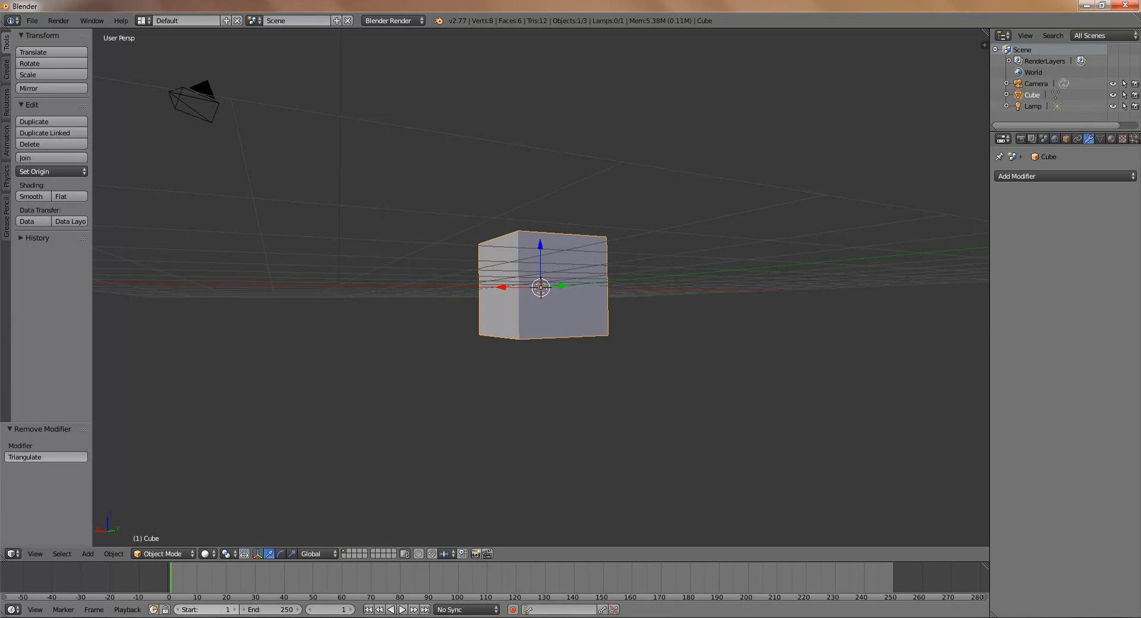